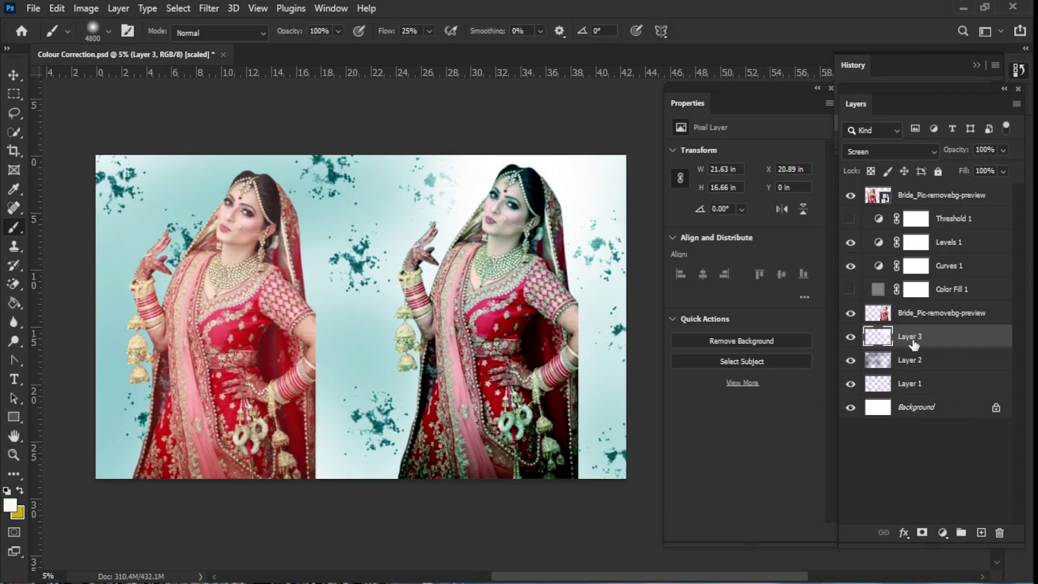
- Duplicate Layer 3 and free-transform the copy on the canvas
key("ctrl+j")
key("ctrl+t")
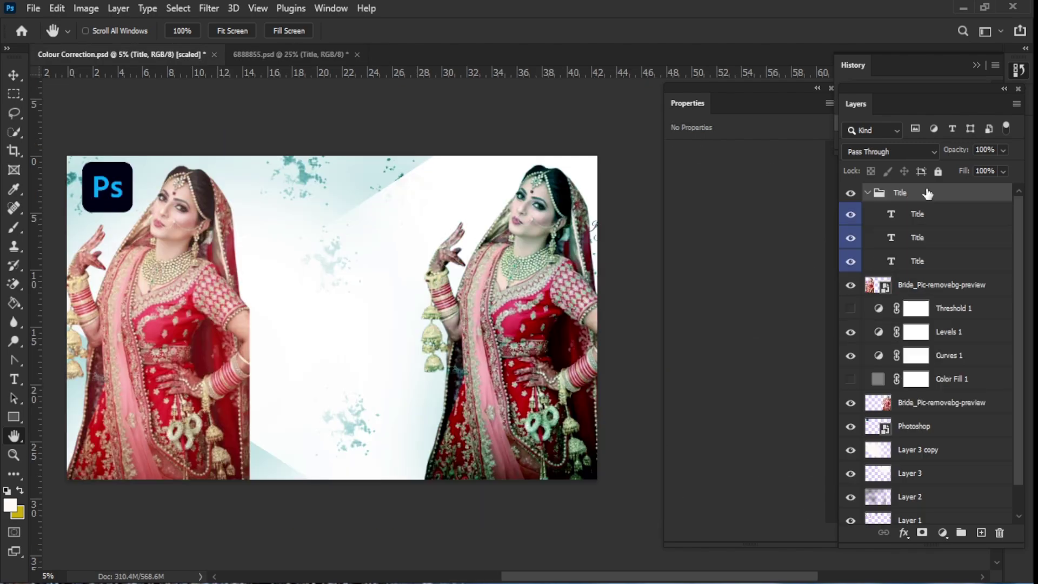
left_click_drag(279, 160, 436, 285)
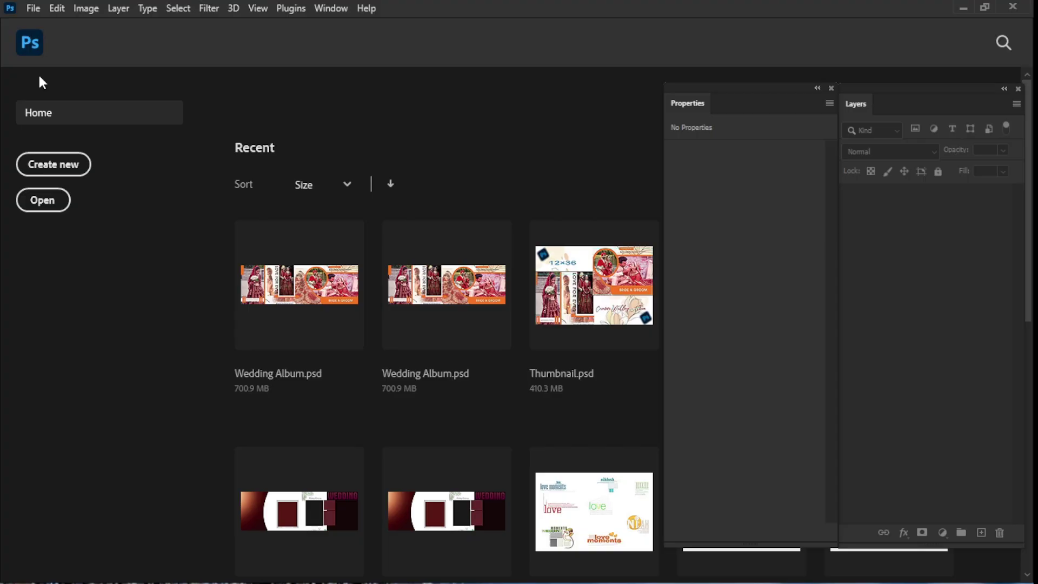
- Start a new document from the saved Thumbnail preset and change its size unit to inches
left_click(70, 162)
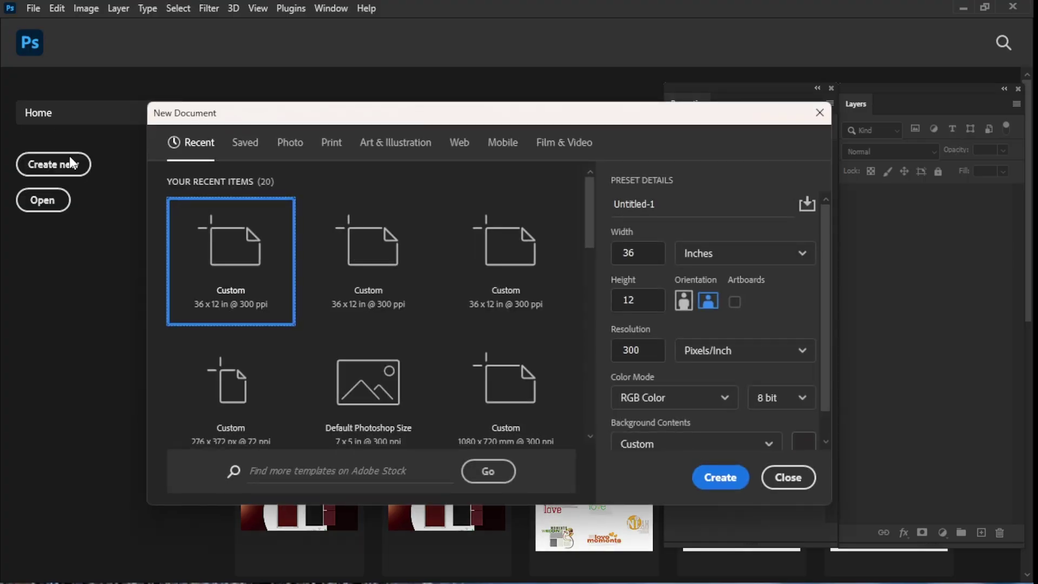
left_click(254, 143)
left_click(355, 211)
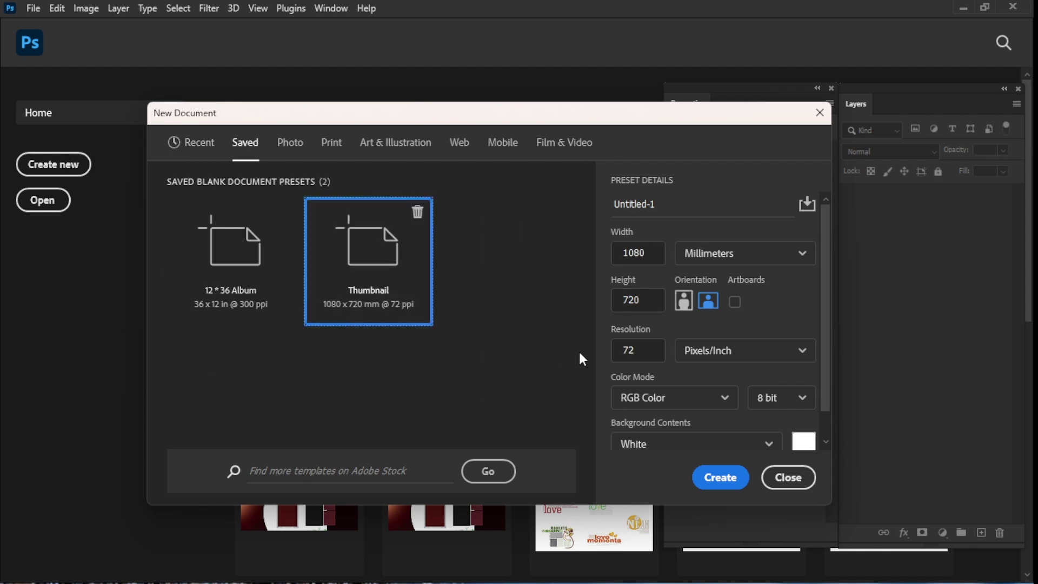
left_click(724, 263)
left_click(792, 255)
left_click(793, 255)
left_click(723, 303)
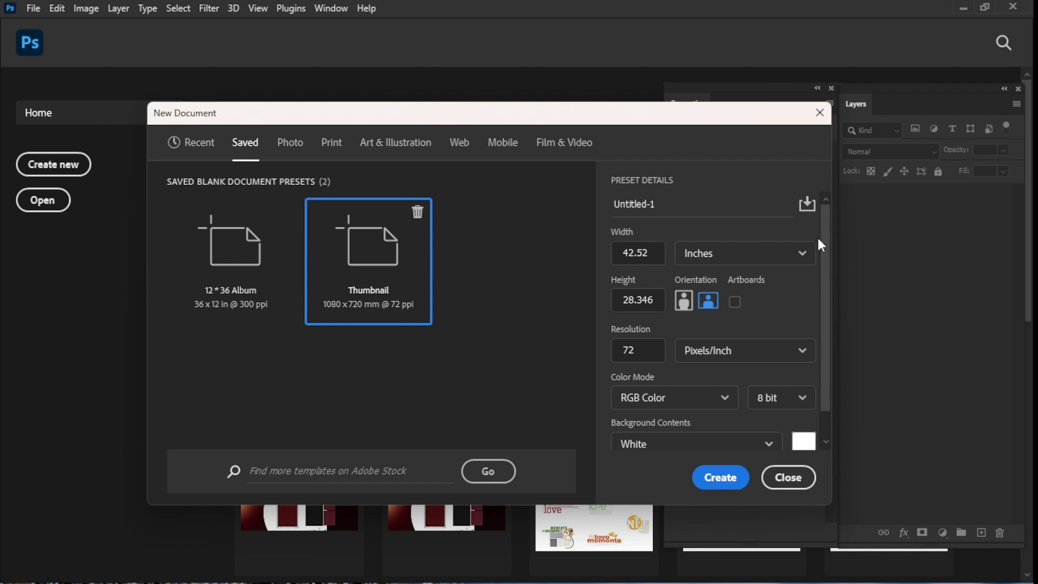
- Create the document with a resolution of 300 pixels/inch and the name Colour Correction
left_click(654, 351)
key("BackSpace")
left_click(686, 205)
key("BackSpace")
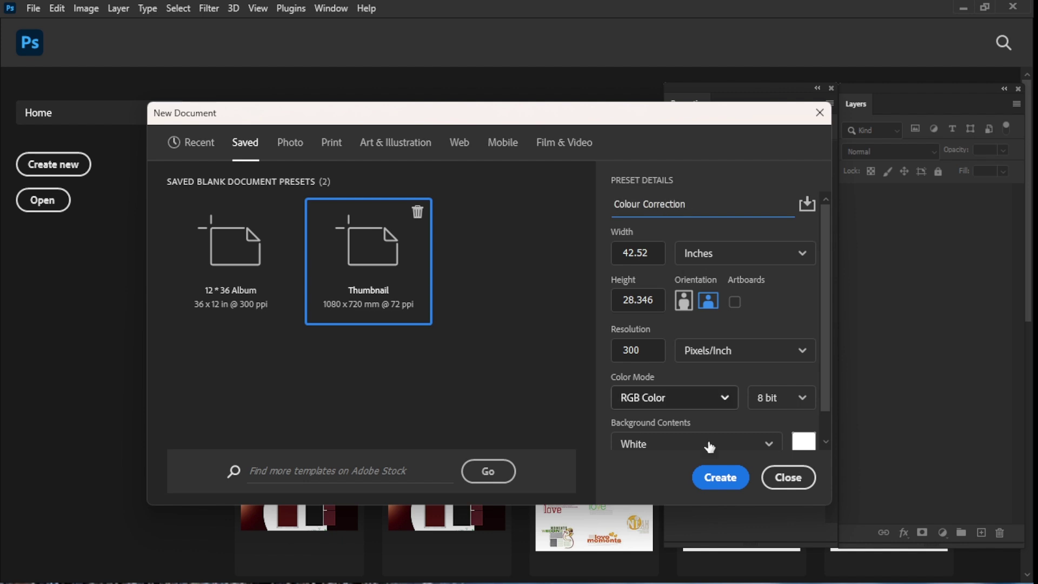
left_click(720, 476)
- Place the Bride_Pic-removebg-preview image from Downloads into the document as an embedded object
left_click(520, 231)
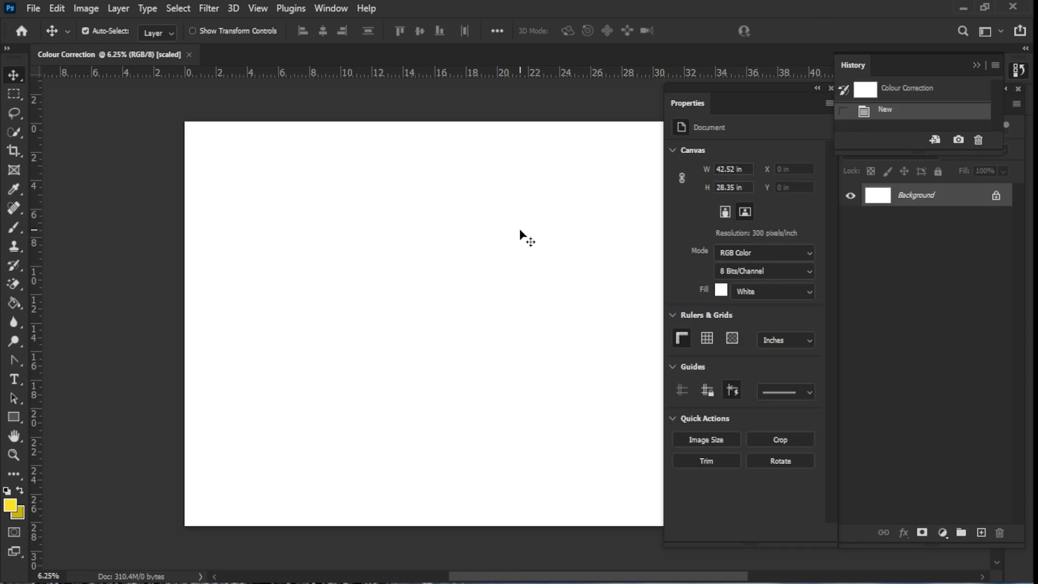
key("space")
left_click_drag(497, 259, 473, 285)
key("ctrl+space")
left_click_drag(493, 329, 465, 326)
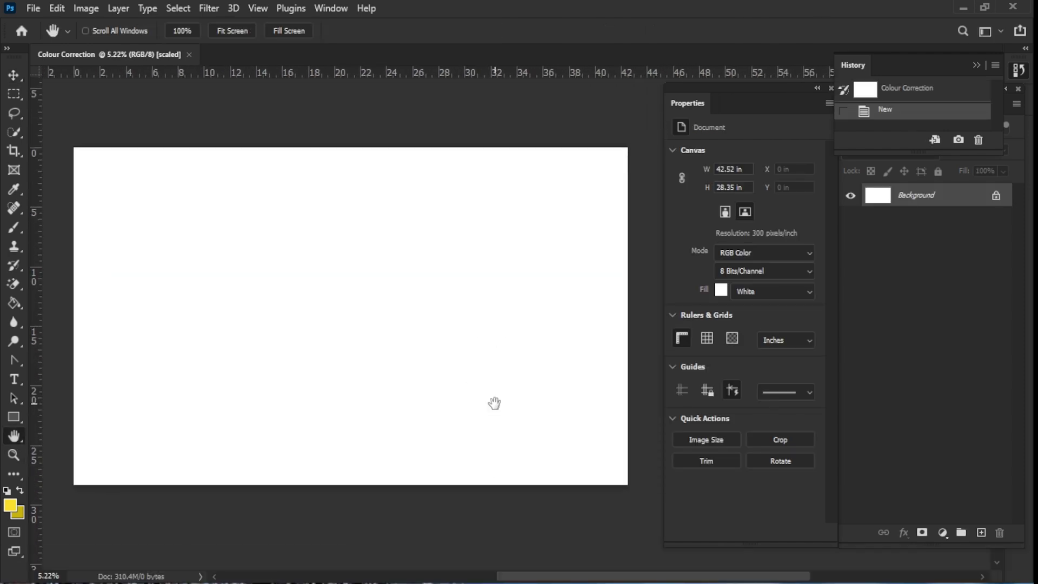
left_click(33, 9)
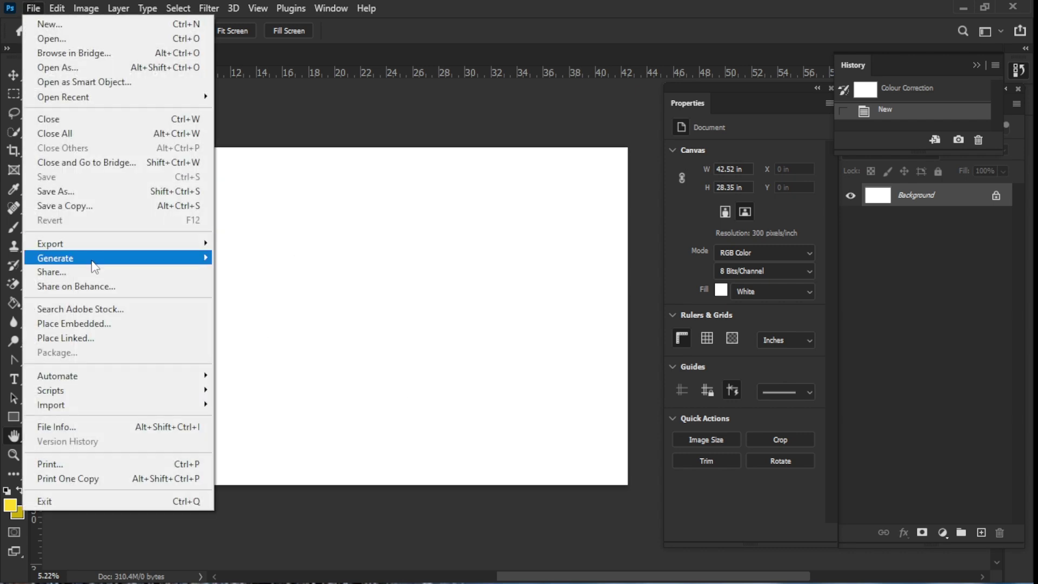
left_click(88, 323)
left_click(60, 150)
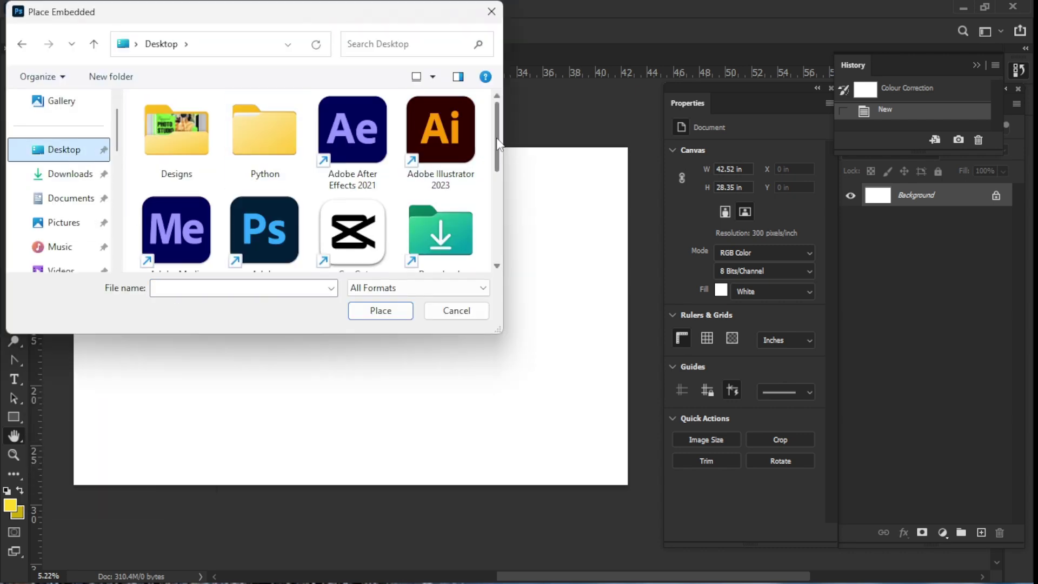
left_click_drag(496, 138, 501, 99)
left_click(68, 174)
scroll(354, 204, "down", 3)
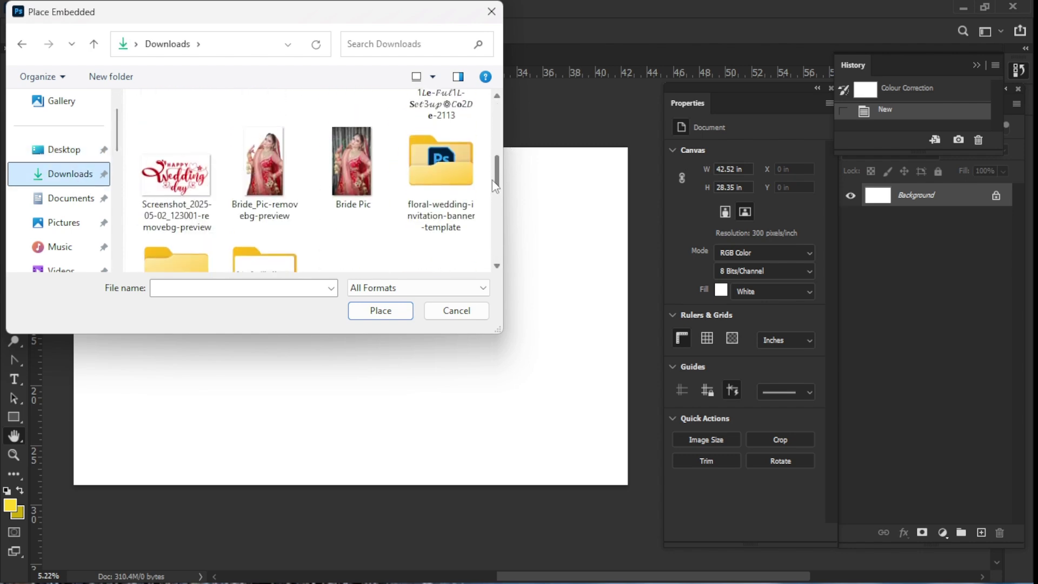
left_click(288, 178)
left_click(378, 310)
key("Return")
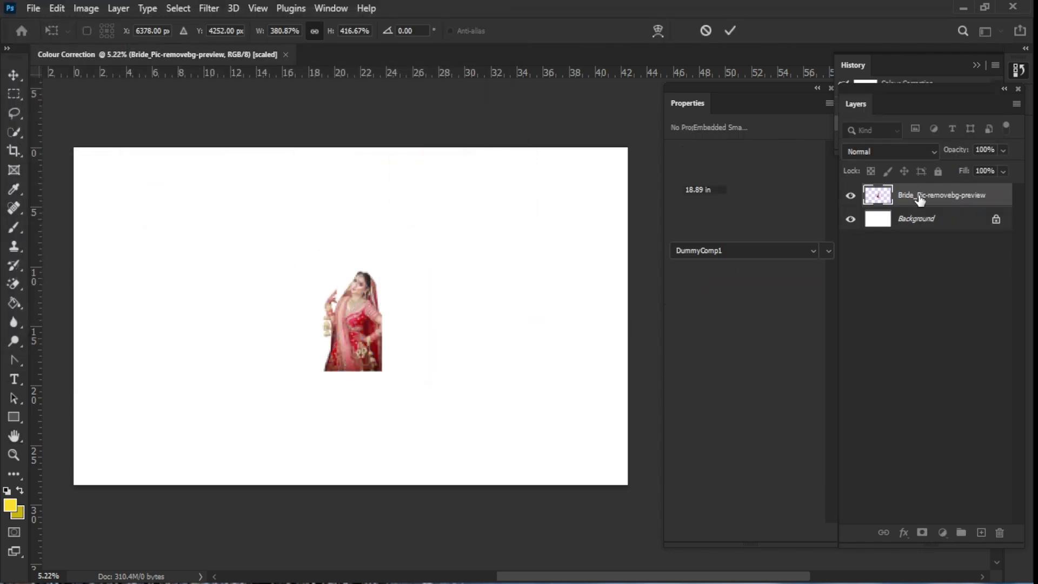
- Convert the bride layer to a smart object and scale it to about 329%, with its base on the canvas's lower edge
right_click(919, 196)
left_click(809, 165)
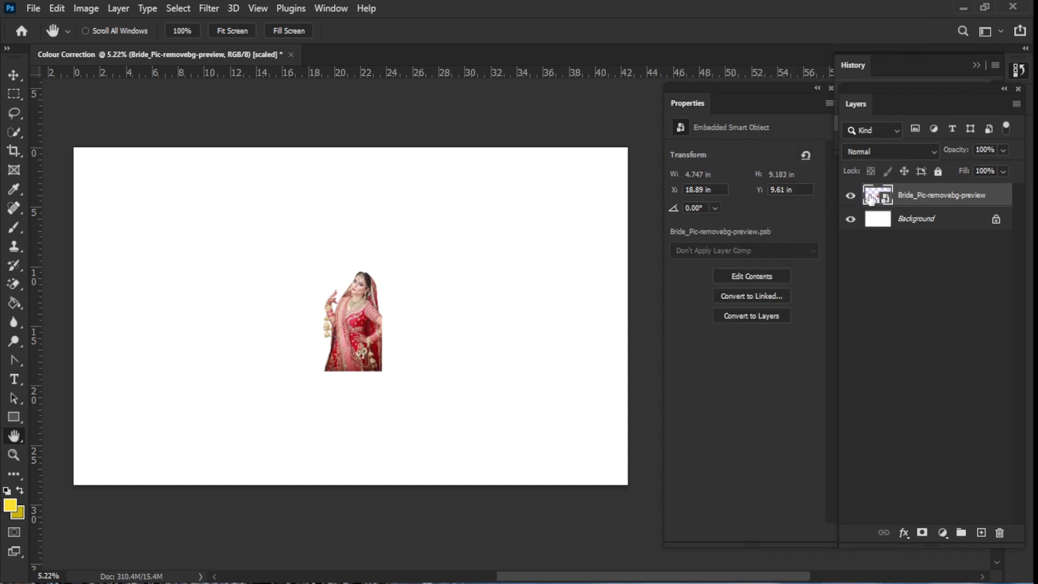
key("ctrl+t")
left_click_drag(382, 371, 434, 484)
left_click_drag(468, 517, 444, 476)
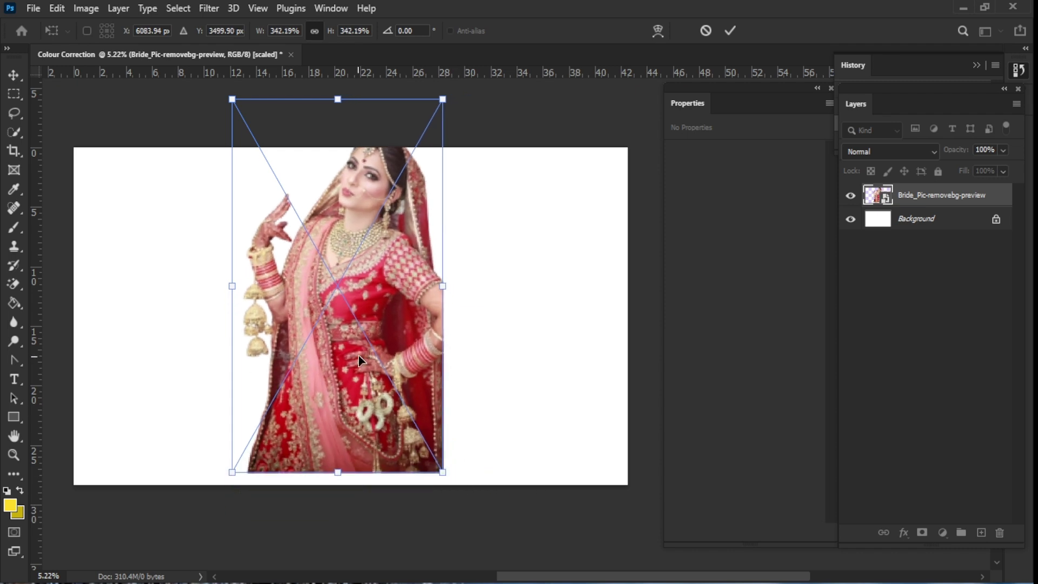
left_click_drag(358, 355, 379, 364)
left_click_drag(465, 485, 458, 469)
left_click_drag(401, 406, 414, 412)
left_click_drag(419, 352, 418, 364)
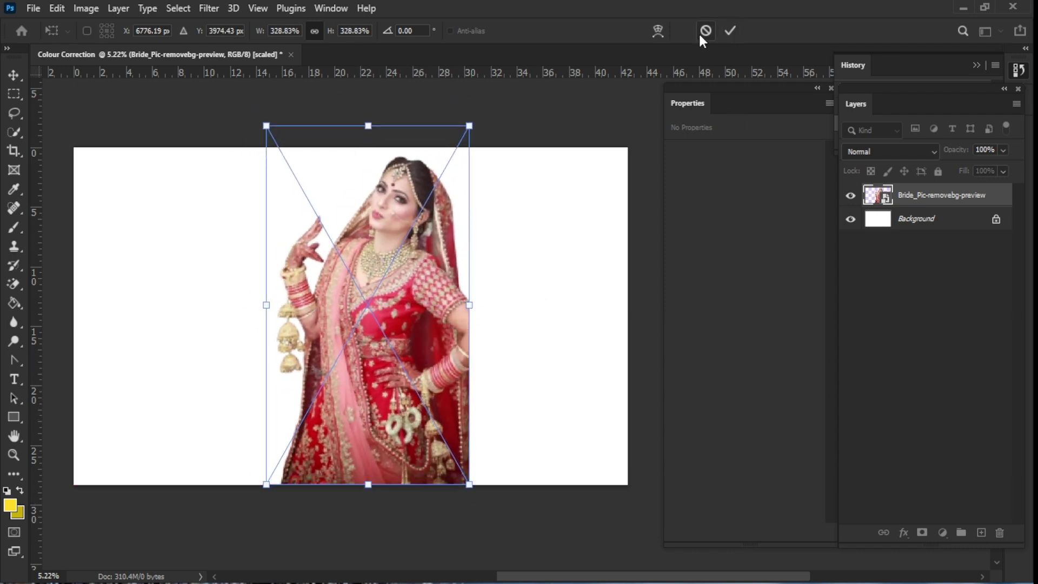
left_click(729, 30)
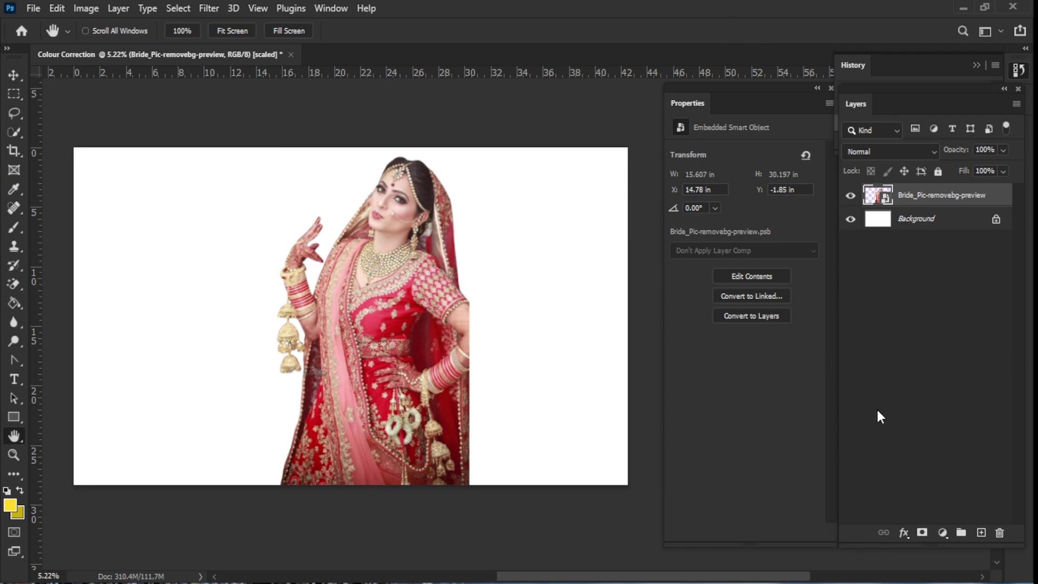
- Add a Threshold adjustment at level 53 and place color samplers on the black areas of the hair and the blouse
left_click(943, 533)
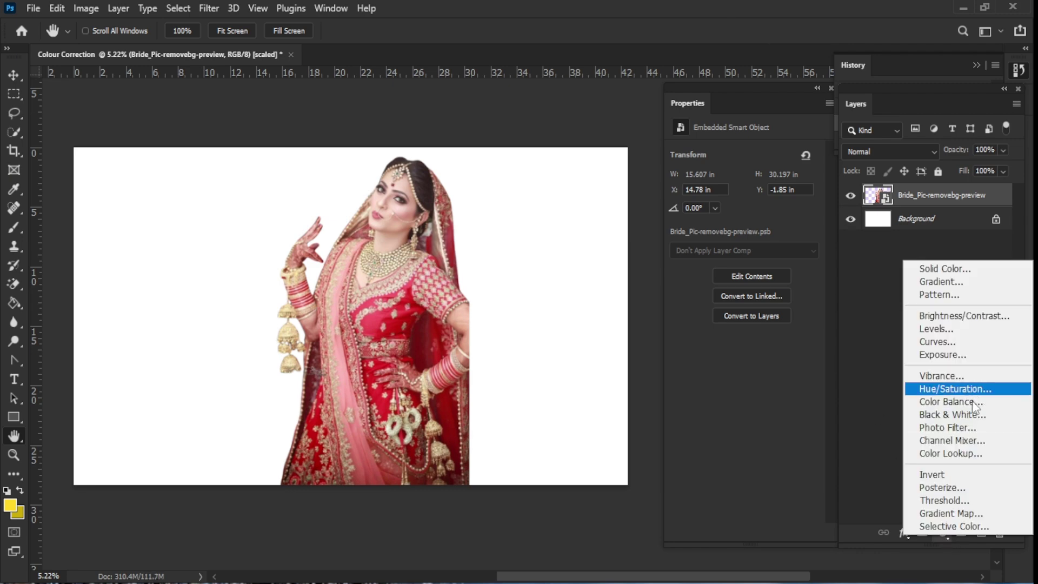
left_click(946, 500)
left_click_drag(744, 235, 703, 236)
key("i")
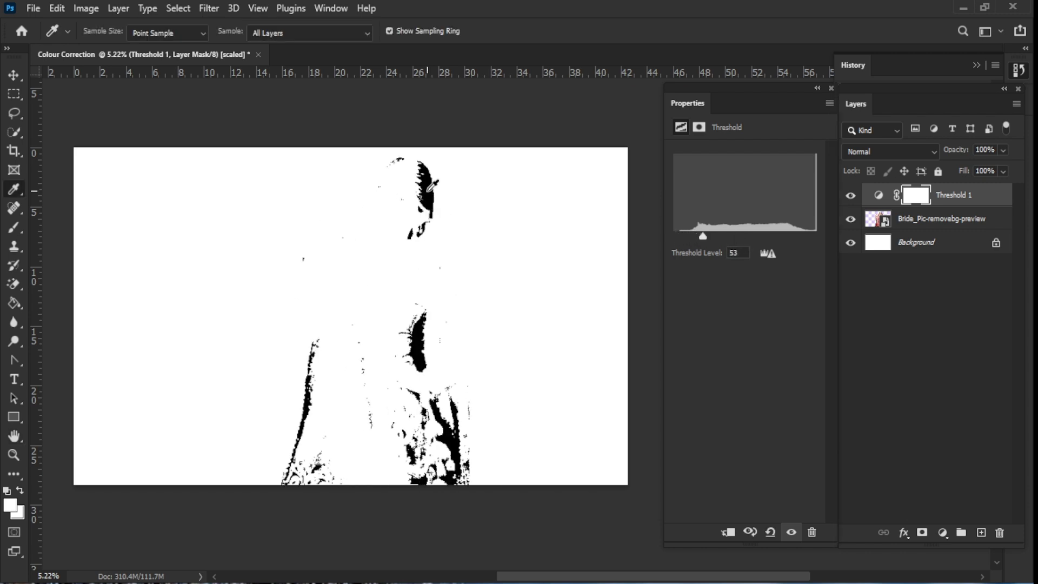
left_click(427, 190, "shift")
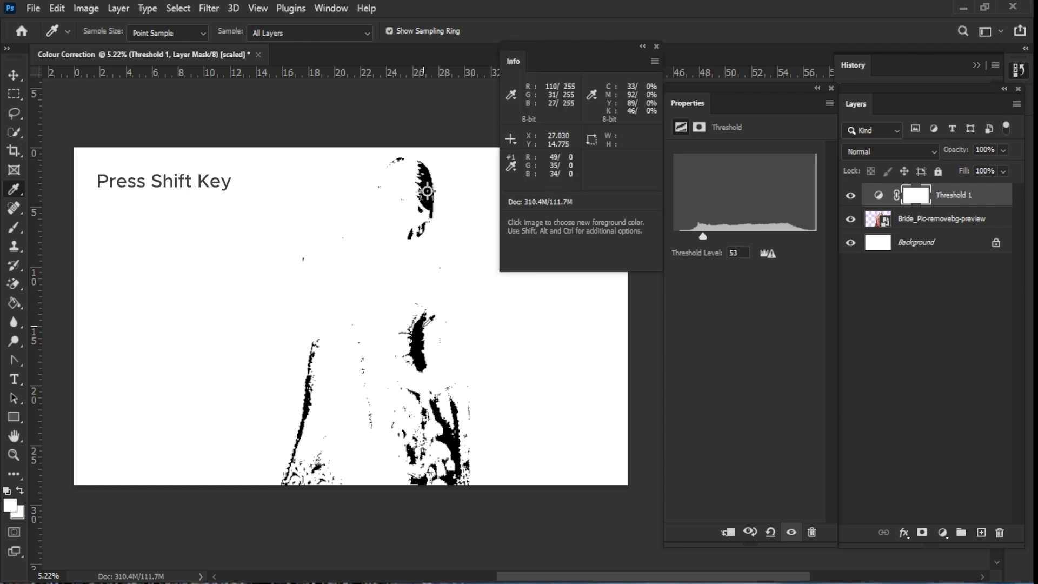
left_click(419, 344, "shift")
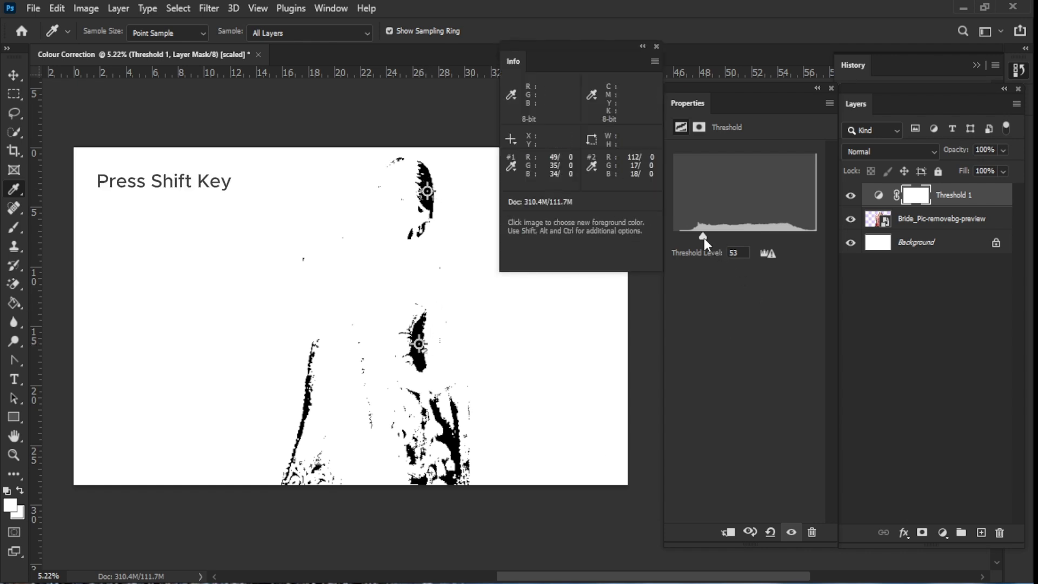
- Raise the threshold level to 118 and place a third color sampler at the lower edge of the skirt
left_click_drag(703, 236, 739, 236)
key("shift")
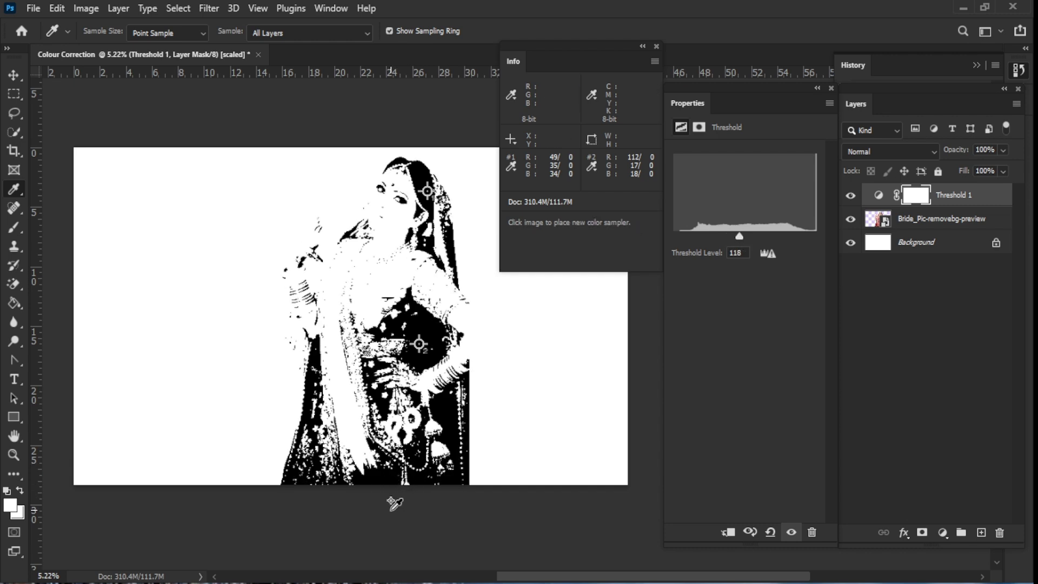
left_click(384, 480, "shift")
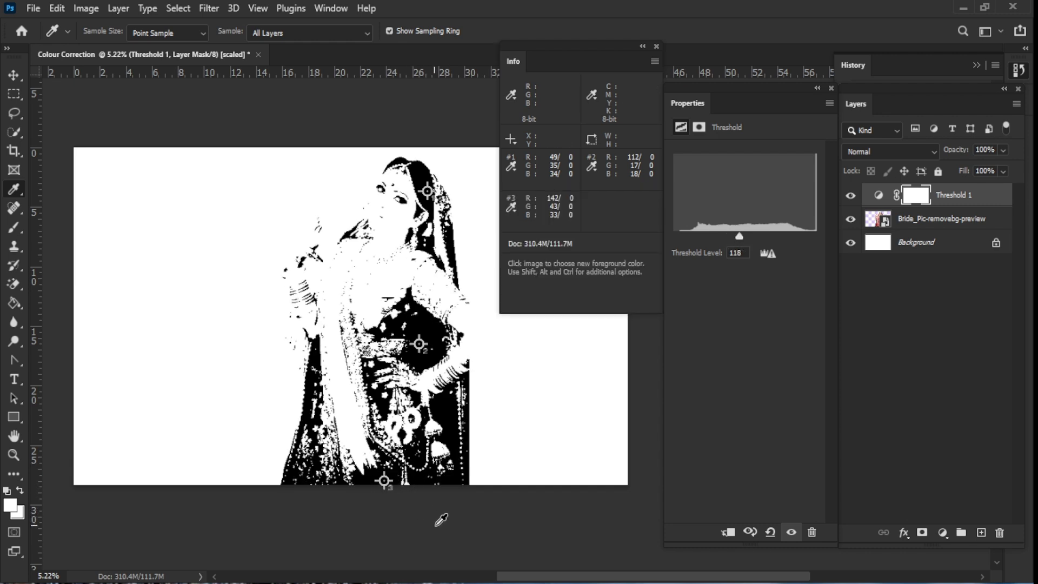
- With the threshold level at 184, place color samplers on the light scarf, arm and neckline, and hide the Threshold layer
left_click_drag(739, 240, 776, 236)
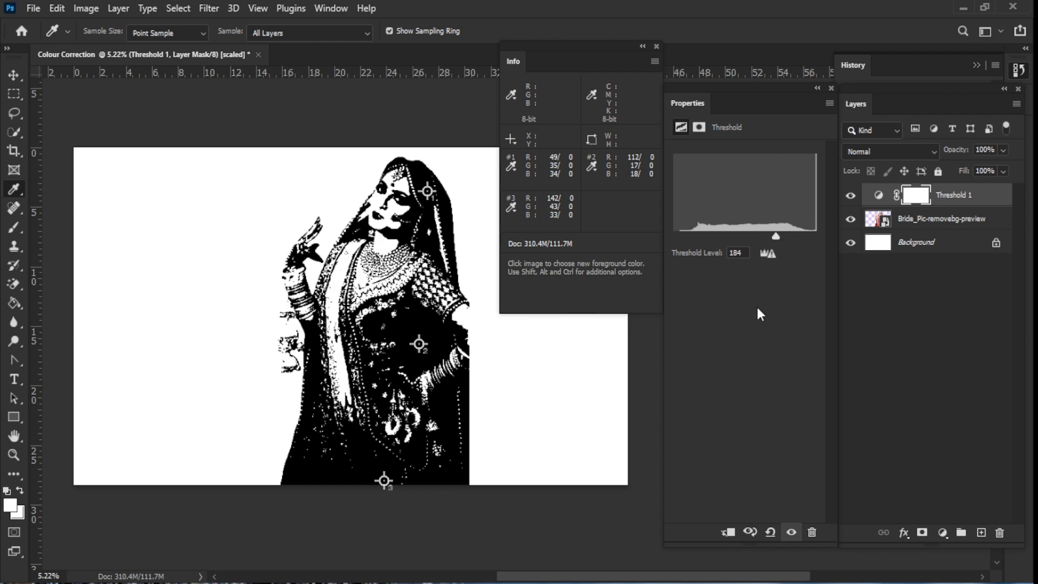
left_click(335, 283, "shift")
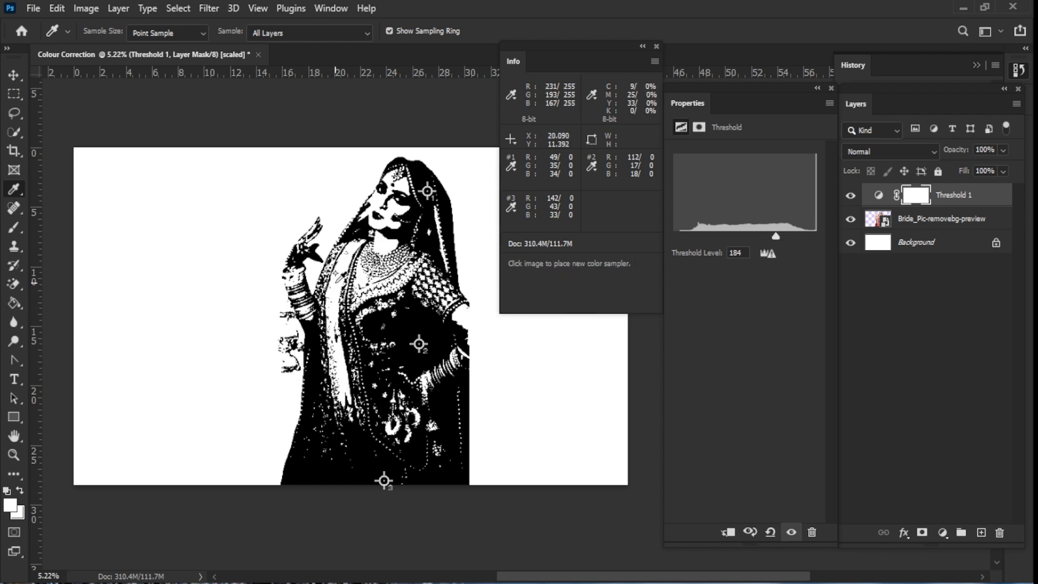
left_click(461, 317, "shift")
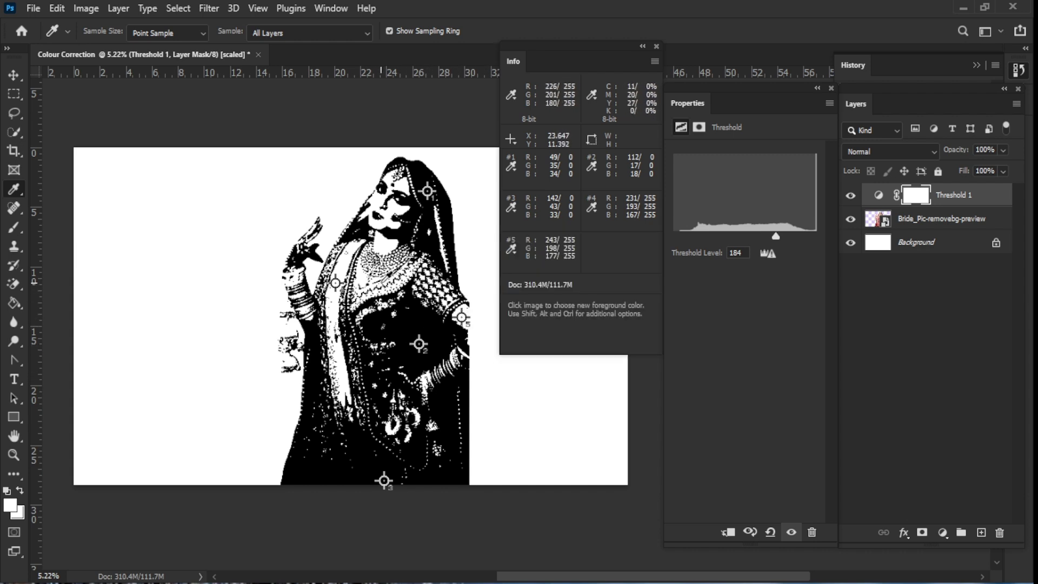
left_click(382, 282, "shift")
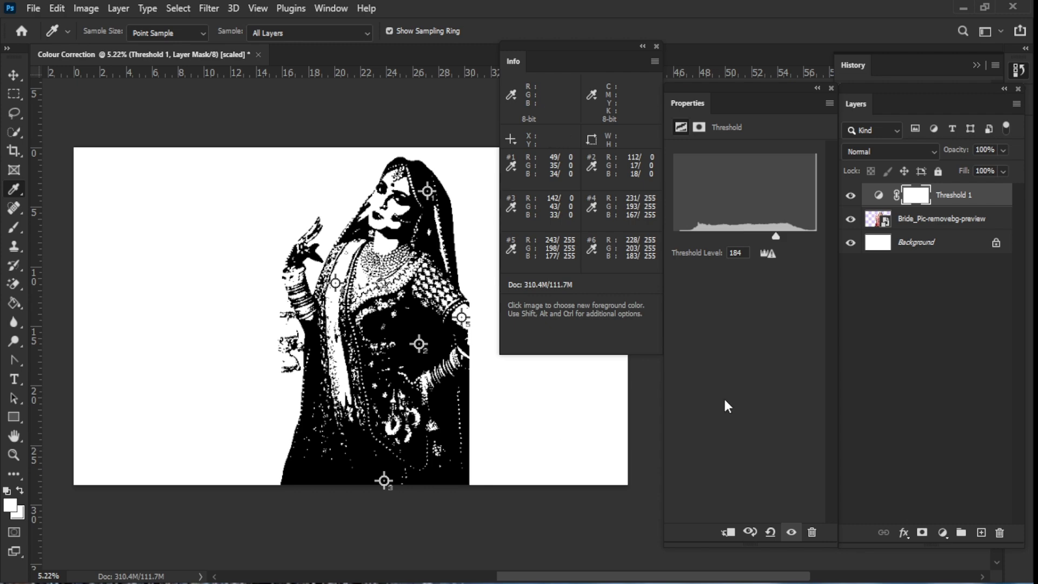
left_click(850, 194)
left_click(942, 533)
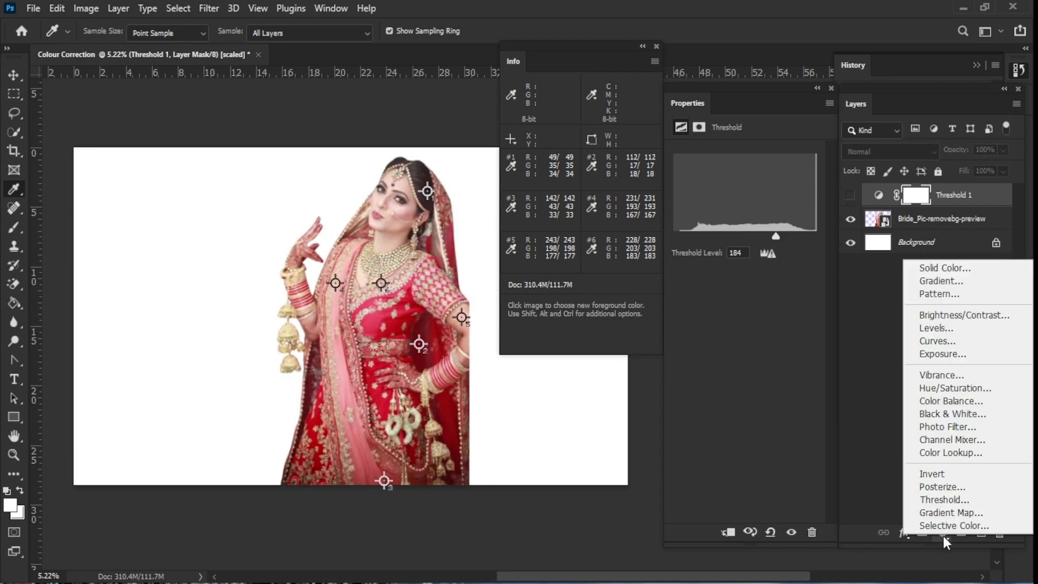
left_click(936, 267)
left_click(787, 258)
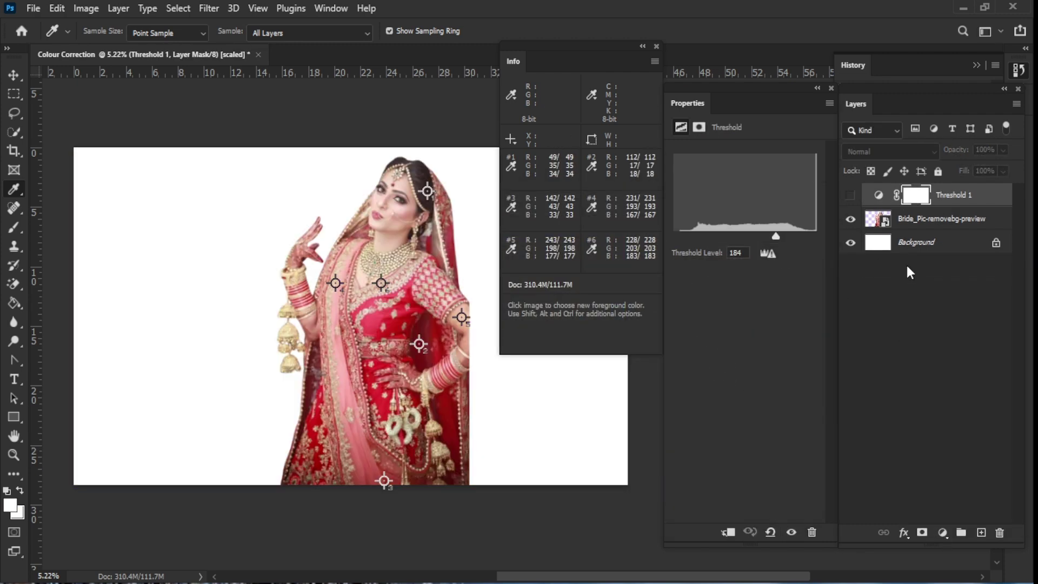
- Select the bride layer and set the foreground color to the gray 808080
left_click(938, 218)
left_click(943, 533)
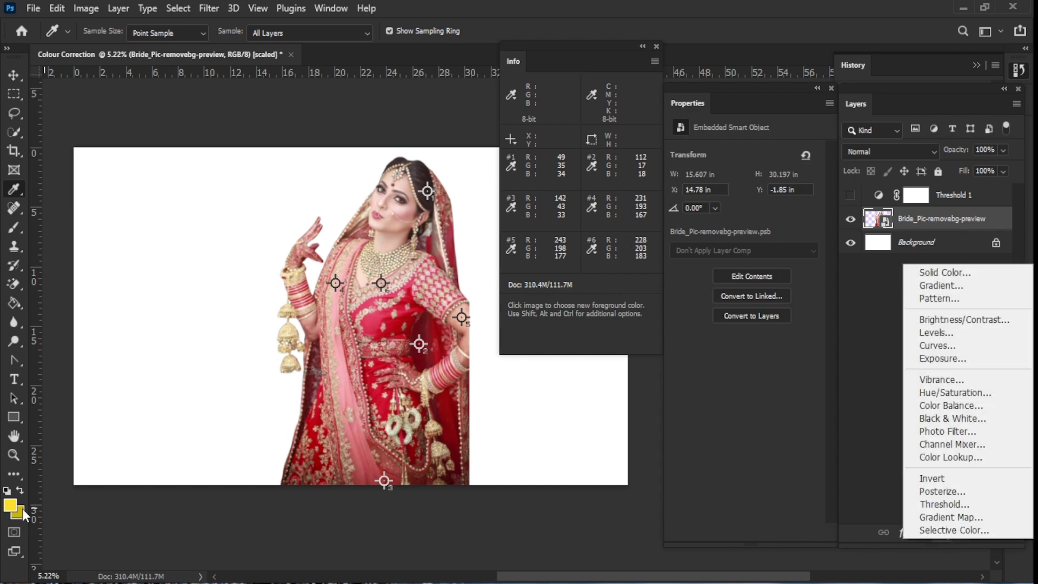
left_click(23, 509)
left_click(945, 537)
left_click(10, 505)
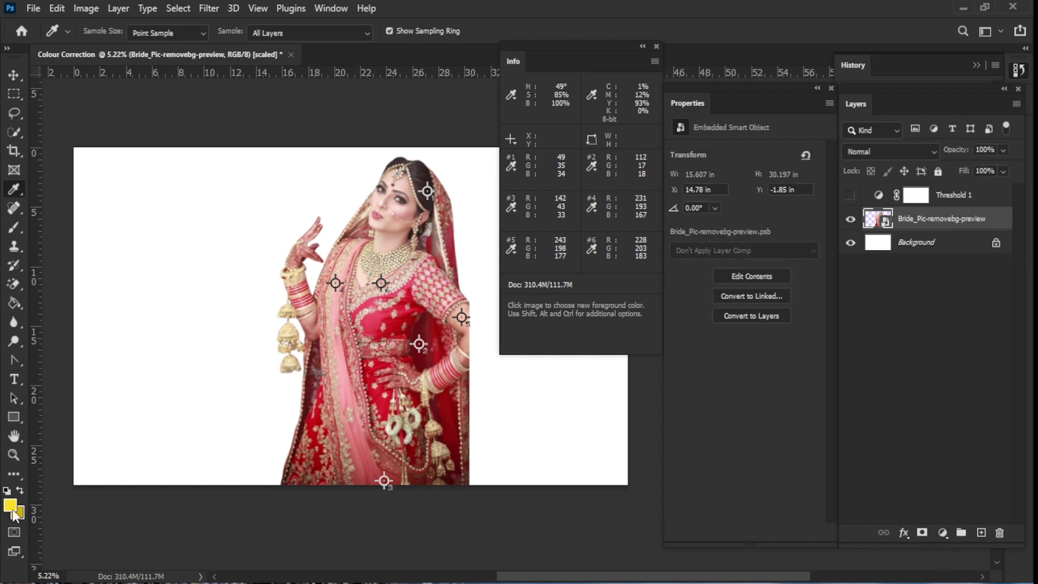
left_click(10, 505)
left_click(690, 472)
key("BackSpace")
key("BackSpace")
key("BackSpace")
key("BackSpace")
key("BackSpace")
key("BackSpace")
type("808080")
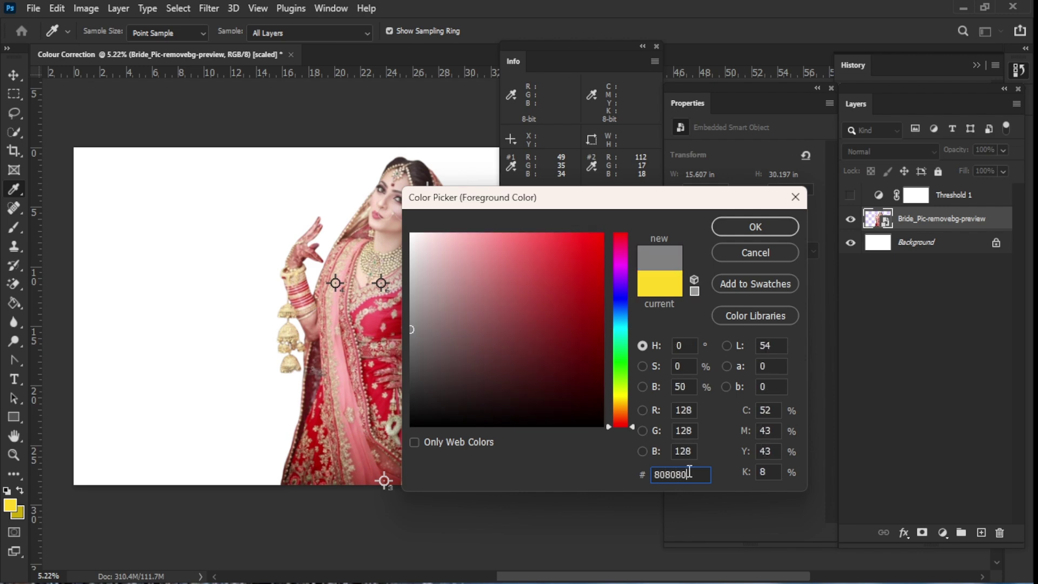
left_click(754, 225)
- Add a Solid Color fill layer in the foreground gray above the bride and set its blend mode to Difference
left_click(942, 533)
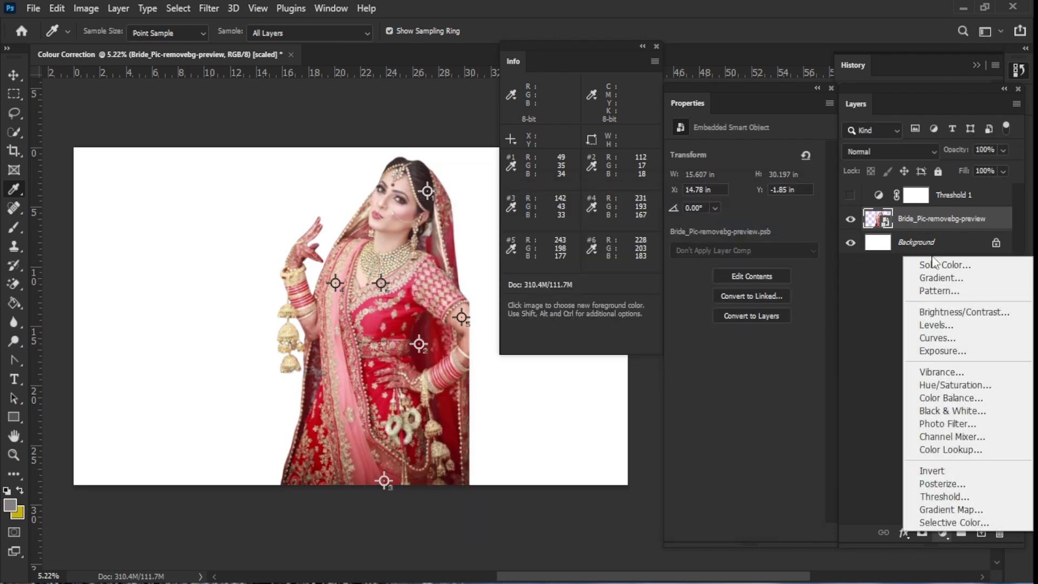
left_click(976, 265)
left_click(756, 226)
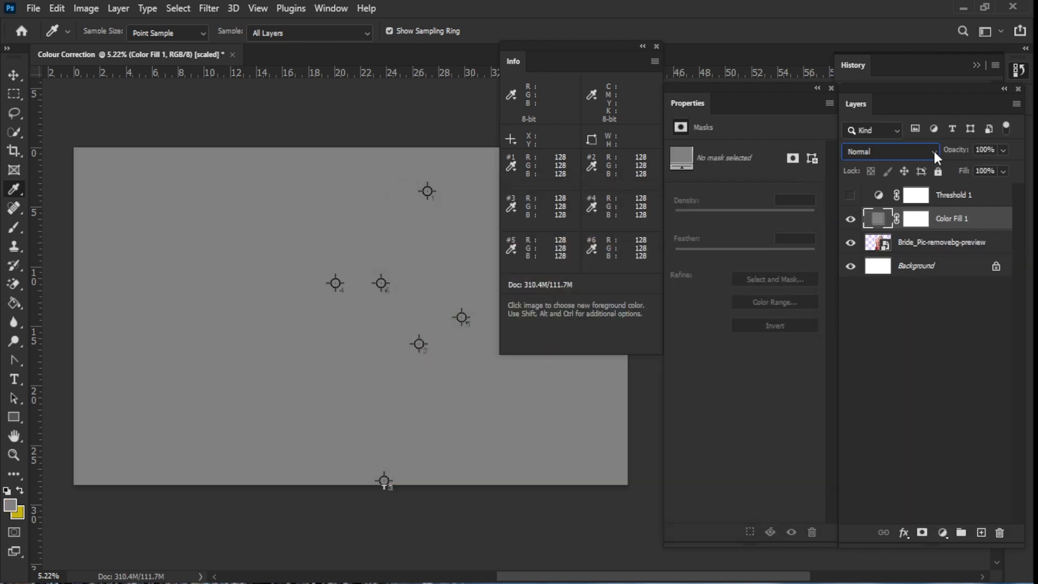
left_click(935, 155)
left_click(811, 461)
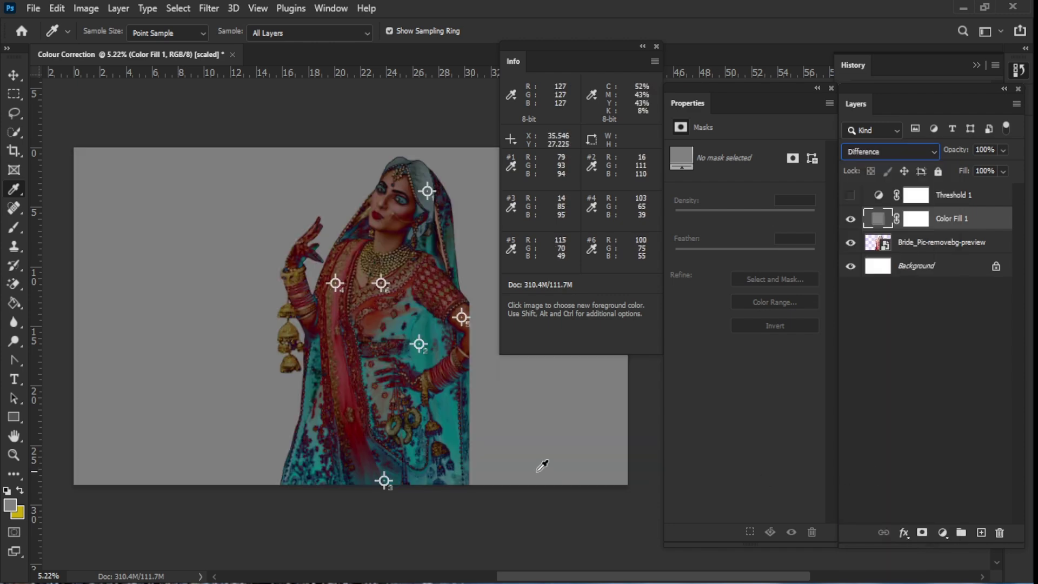
- Place midtone color samplers on the bride's hair and on the dark veil beside her waist
left_click(535, 448)
key("alt+space")
left_click_drag(500, 400, 543, 441)
left_click_drag(377, 160, 409, 369)
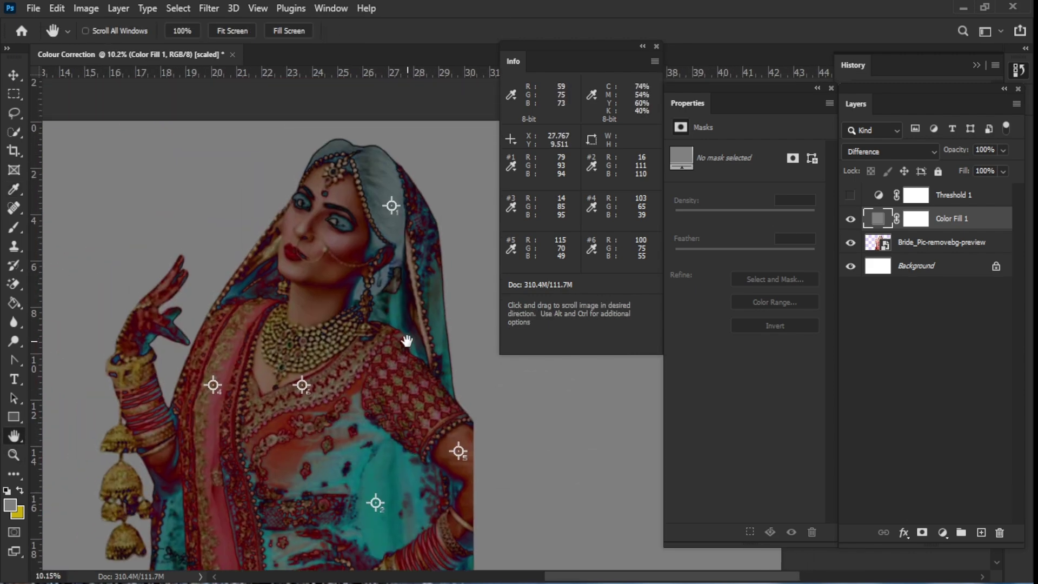
key("i")
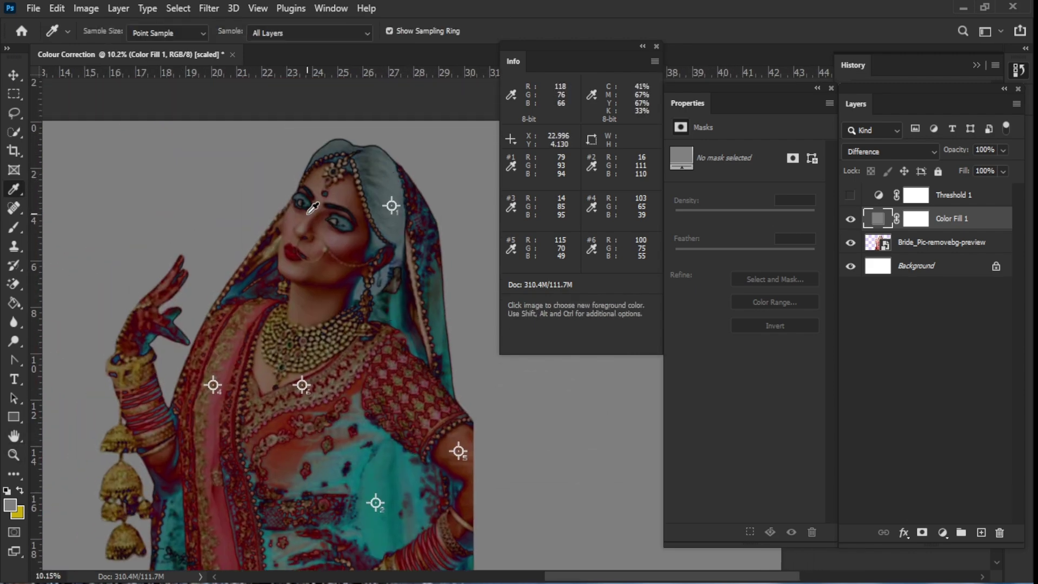
left_click(388, 182)
left_click(382, 477)
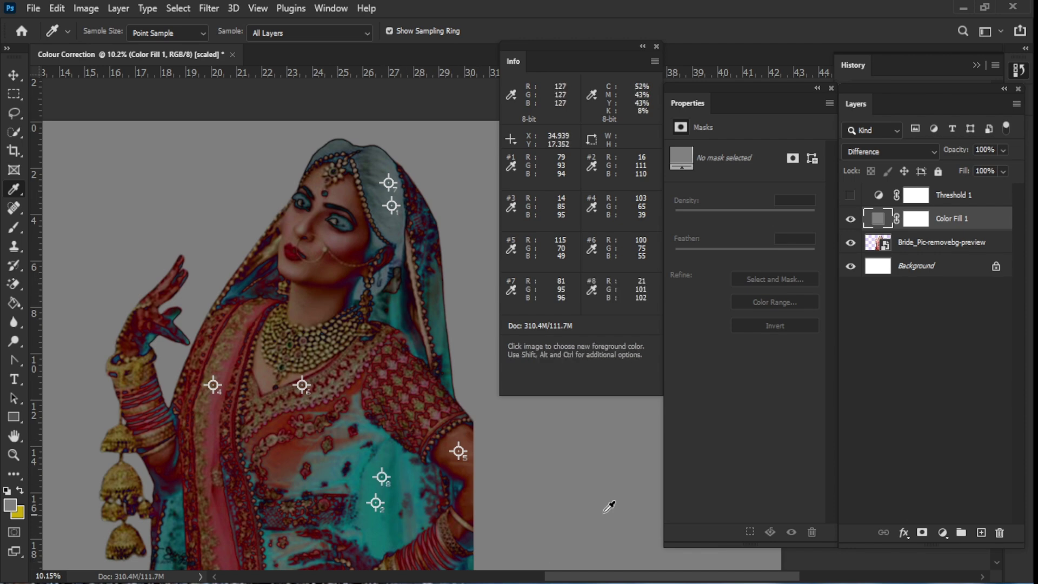
- Place two more midtone color samplers on the lower veil, one on each side of the skirt
key("h")
left_click_drag(614, 513, 570, 264)
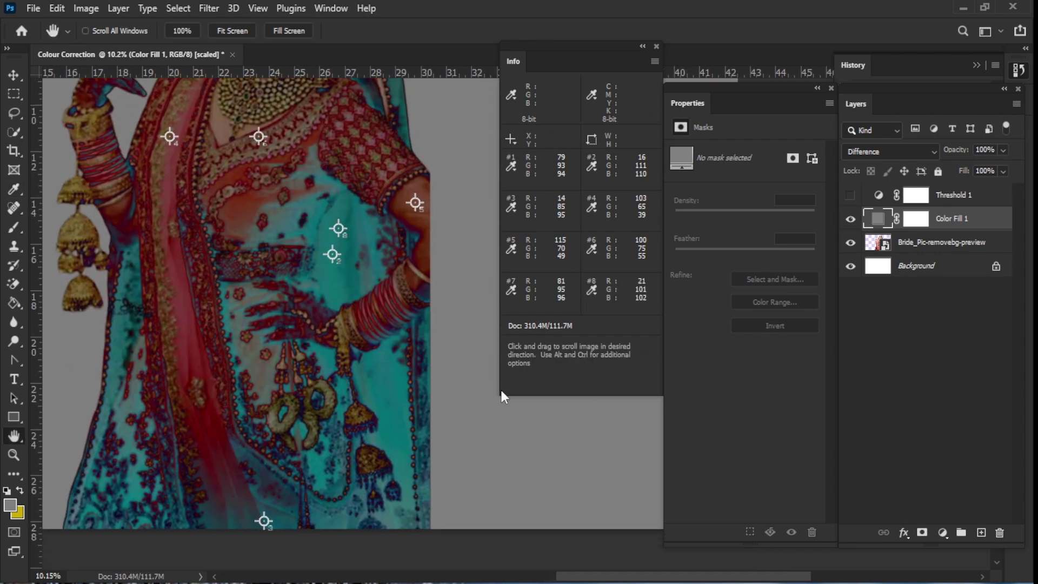
key("i")
left_click(386, 387)
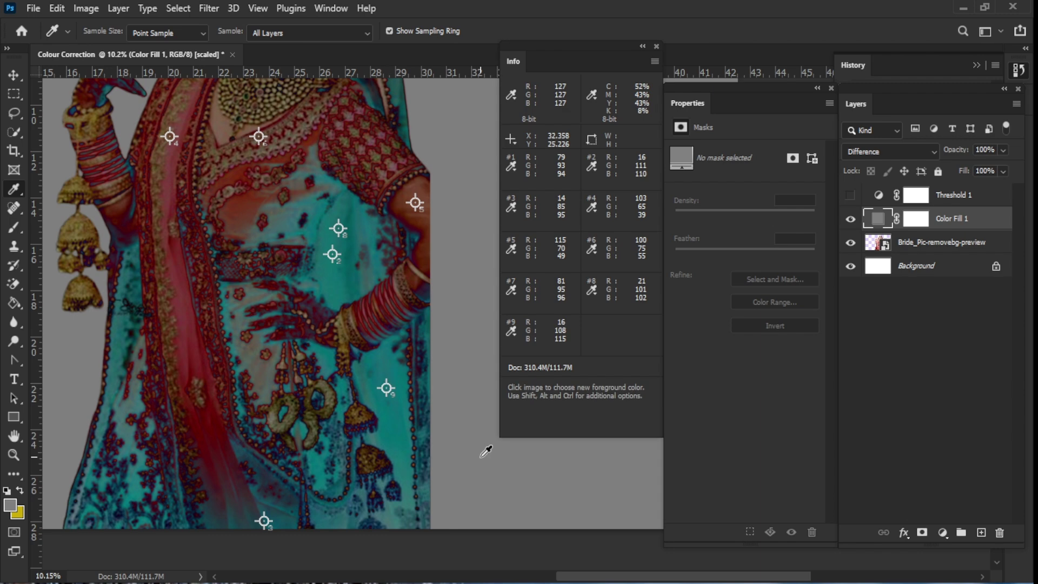
left_click(116, 357)
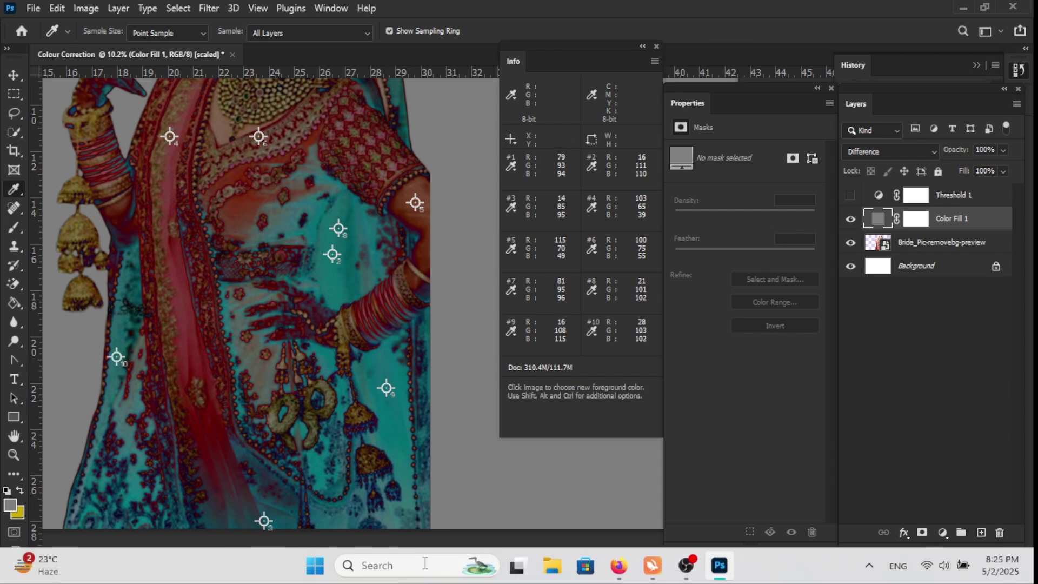
- Hide the Color Fill 1 layer and add a Curves adjustment layer directly above it
left_click(851, 220)
key("space")
left_click_drag(438, 389, 470, 500)
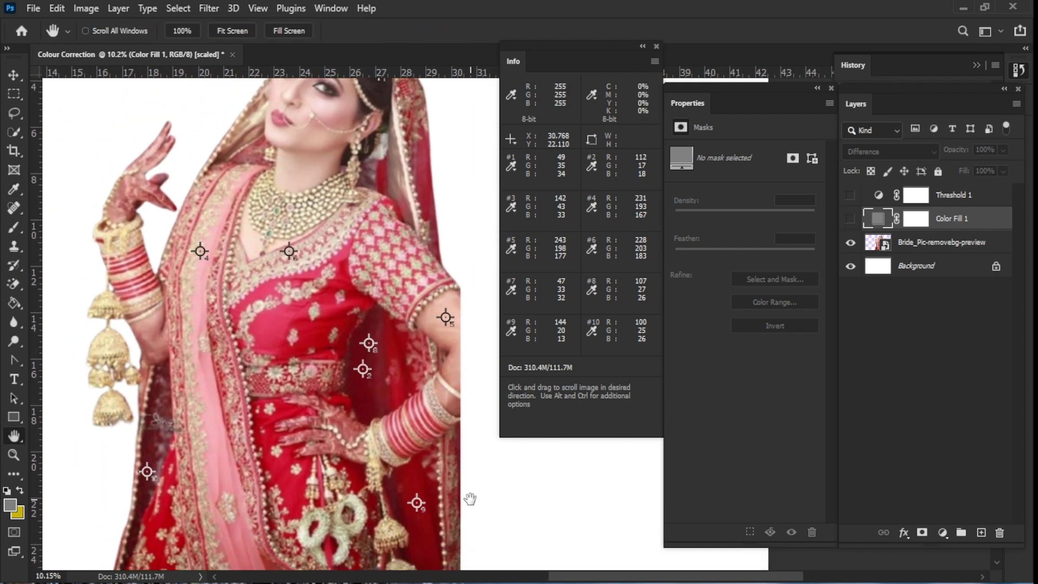
key("ctrl+space")
left_click_drag(533, 507, 505, 491)
left_click_drag(415, 454, 330, 371)
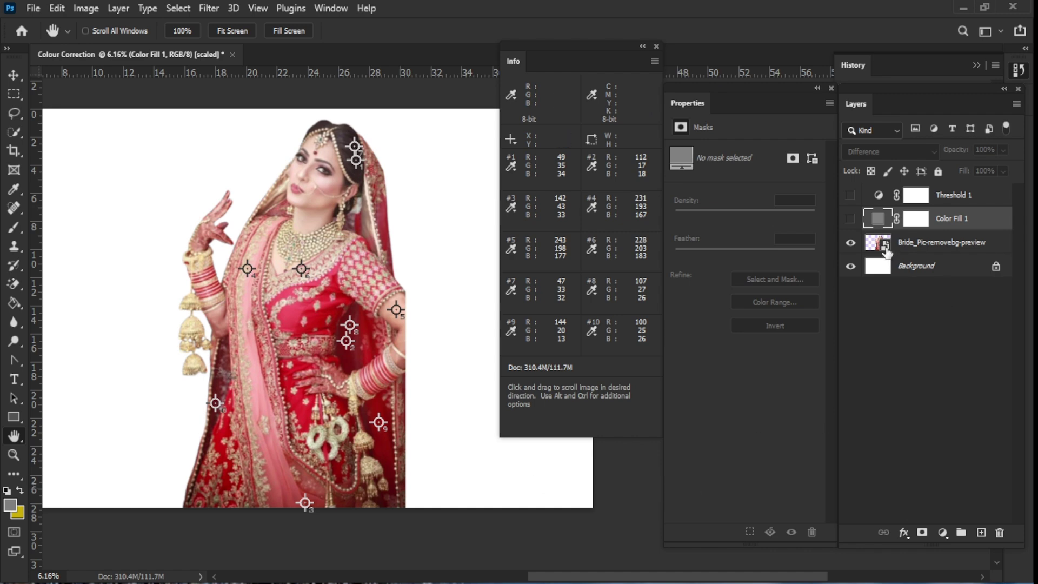
left_click(942, 532)
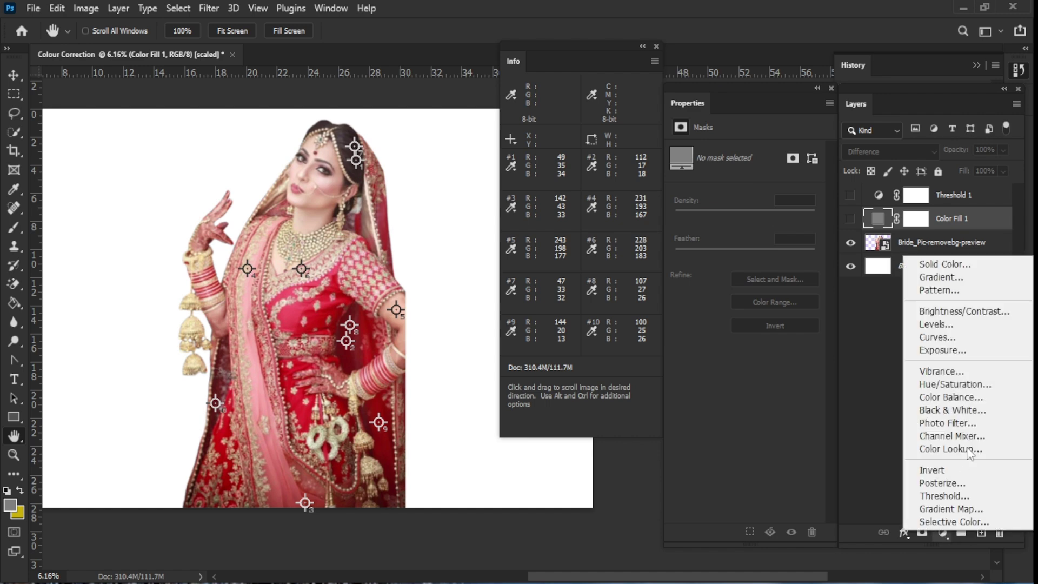
left_click(946, 345)
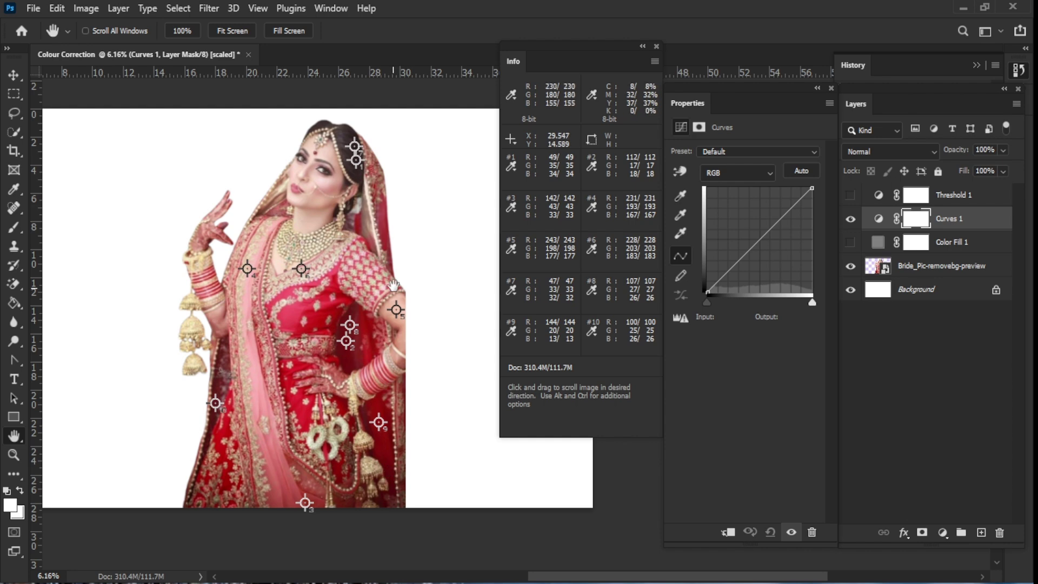
- Try setting the Curves black point from the shadow samplers on the hair, the veil beside the waist and the skirt's lower edge
key("z")
scroll(417, 248, "up", 2)
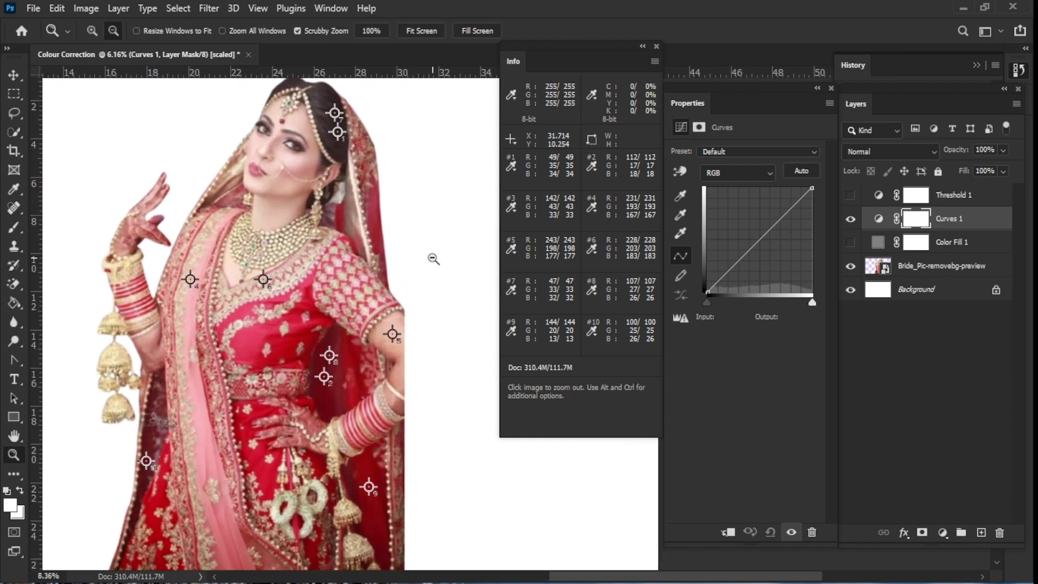
left_click(680, 196)
left_click(339, 130)
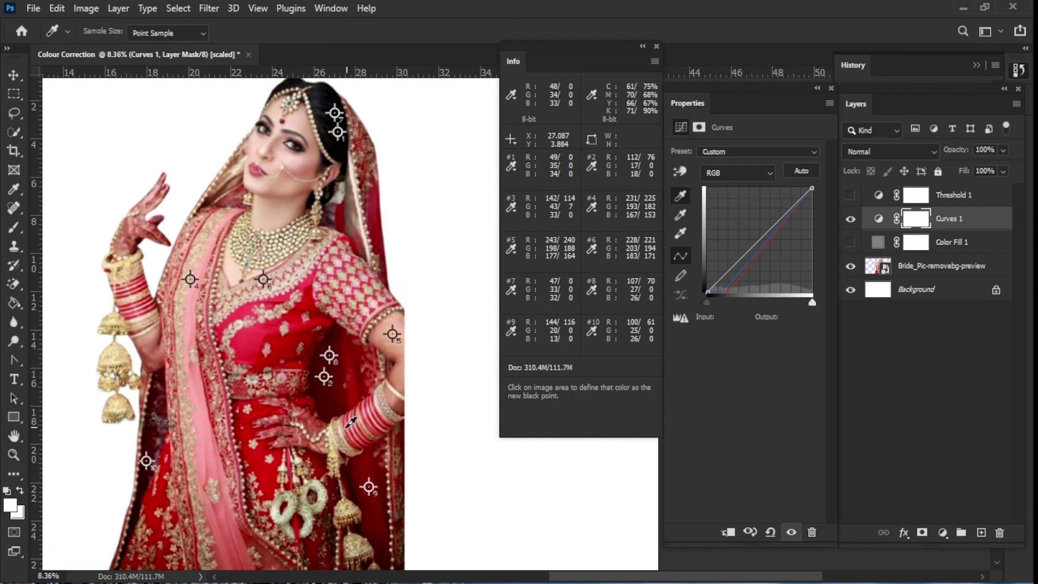
left_click(329, 375)
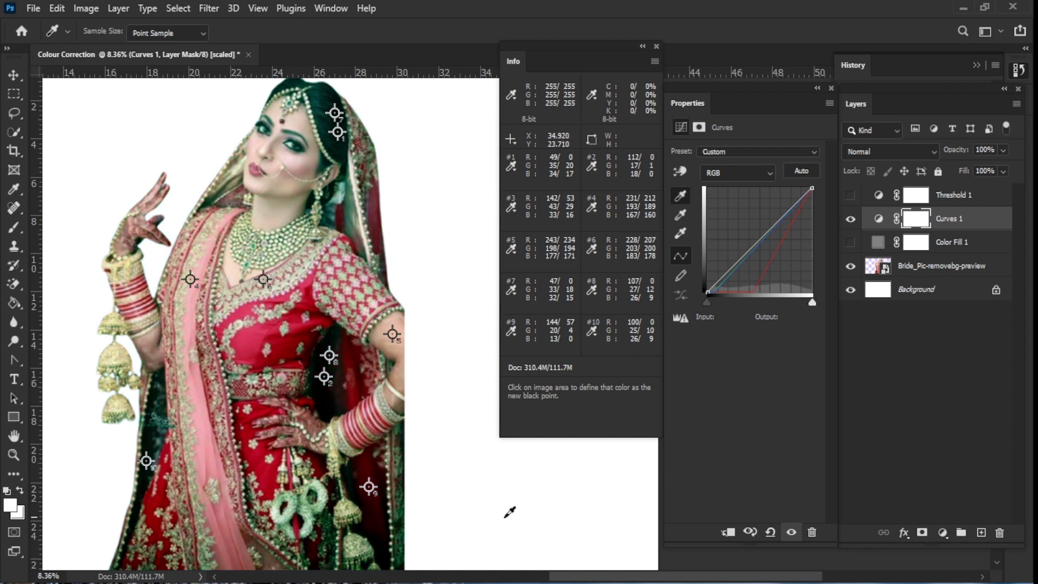
left_click_drag(510, 511, 498, 423)
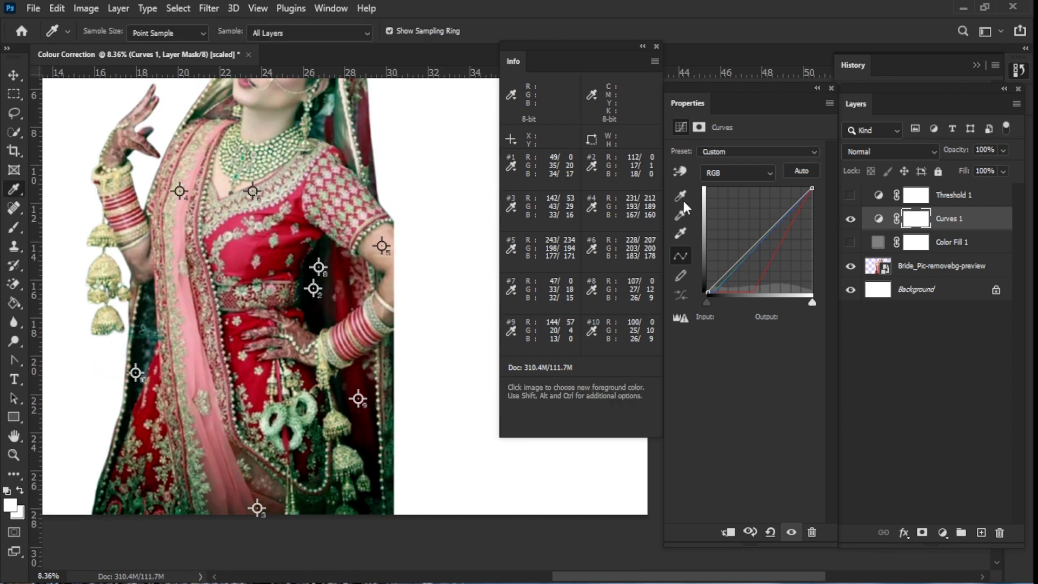
left_click(680, 195)
double_click(680, 196)
left_click(745, 252)
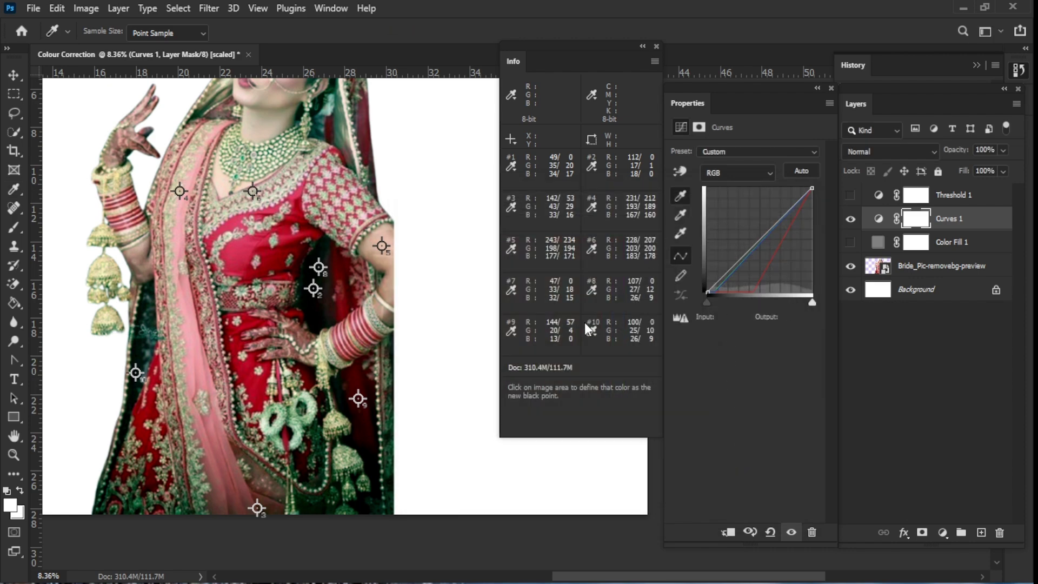
left_click(256, 507)
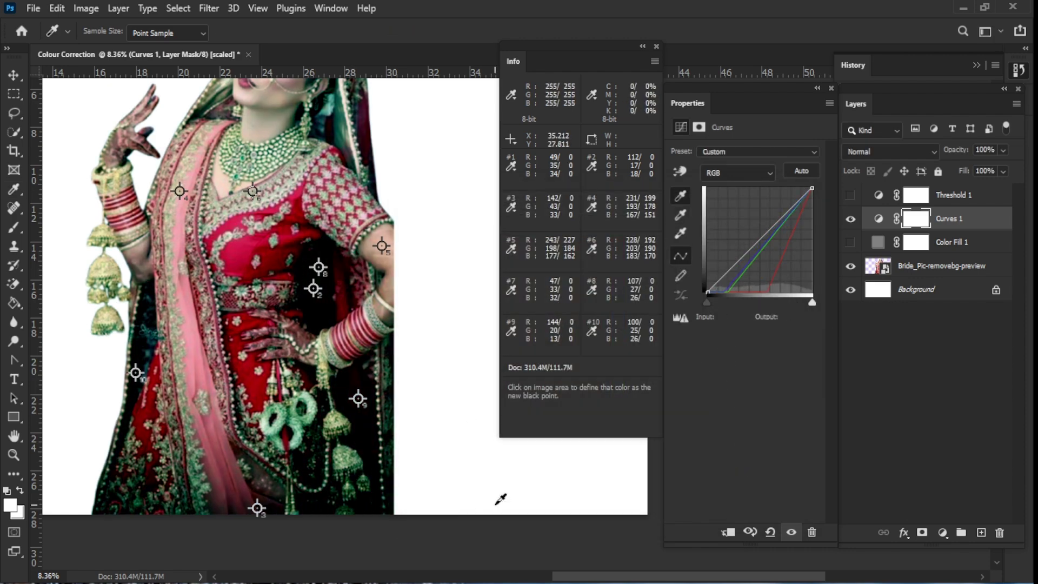
- Try setting the Curves white point from the scarf and neckline samplers, and undo the sampled curve changes
left_click_drag(464, 448, 472, 538)
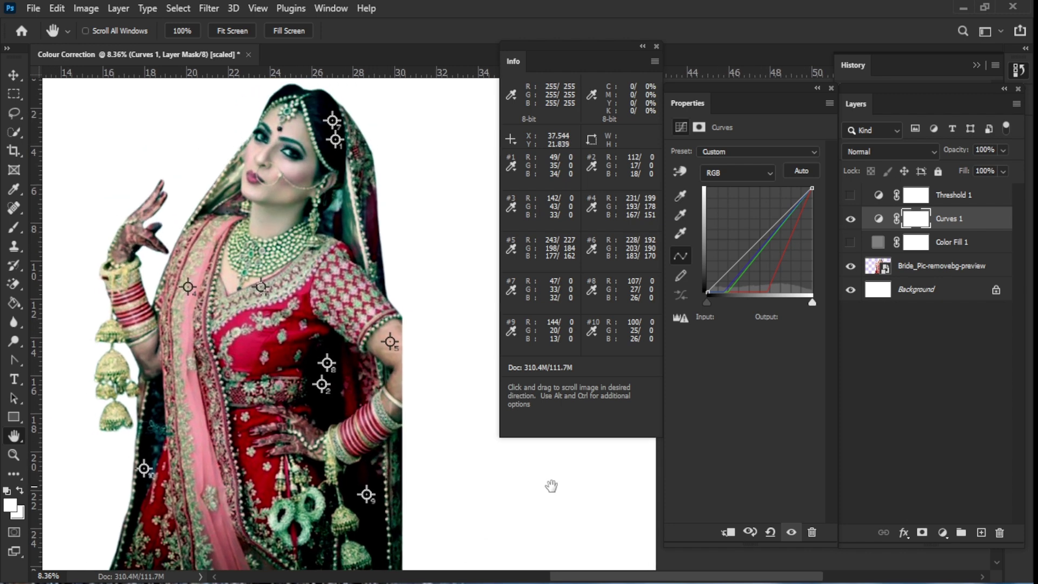
left_click(680, 233)
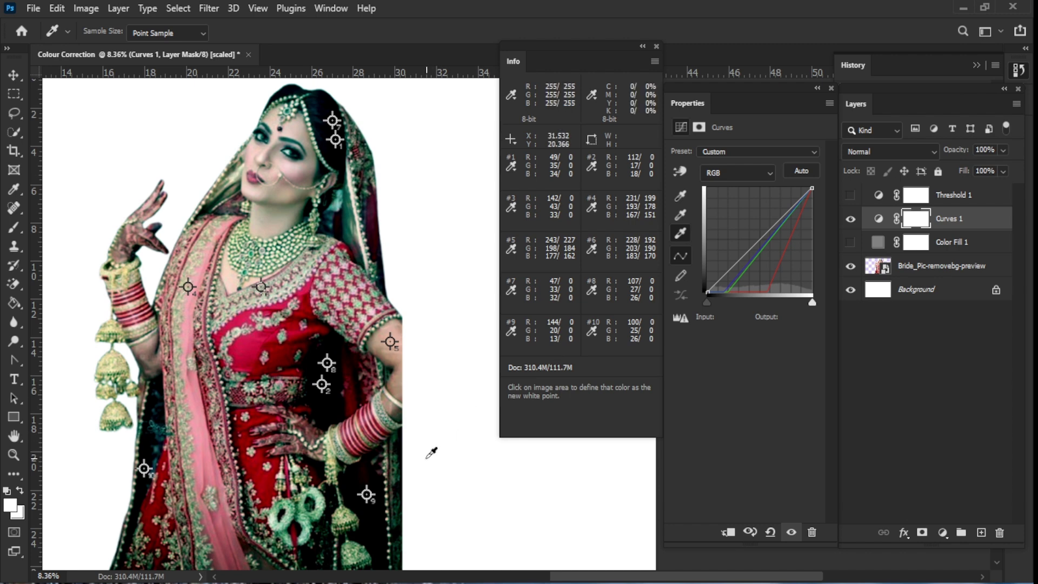
key("z")
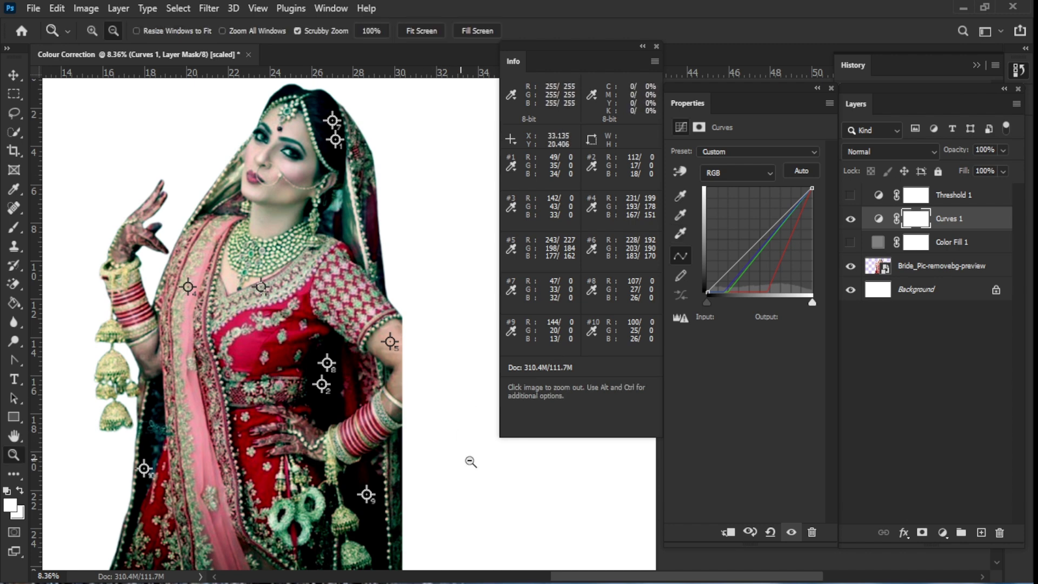
left_click_drag(469, 460, 469, 307)
key("h")
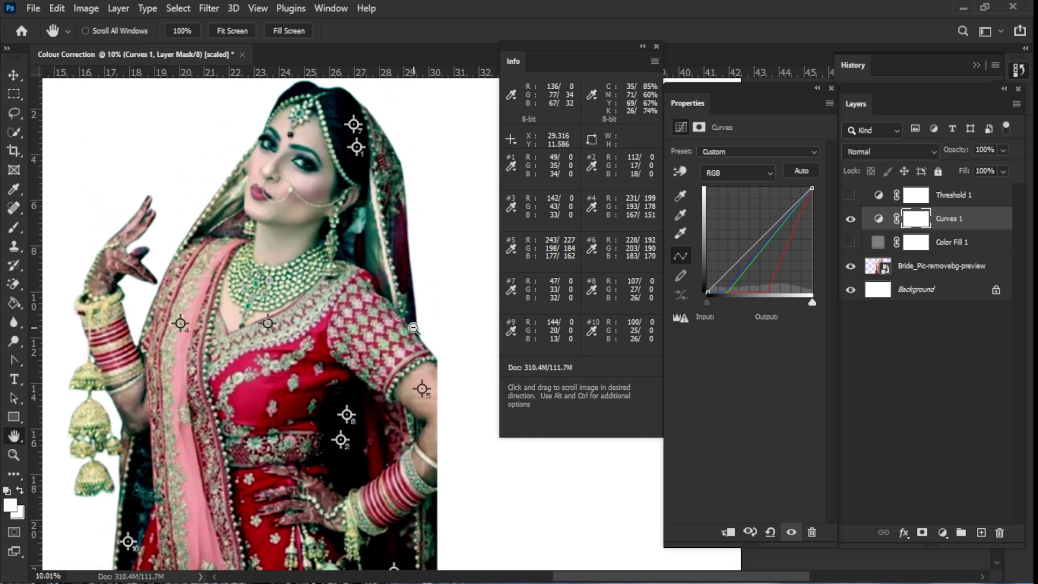
key("z")
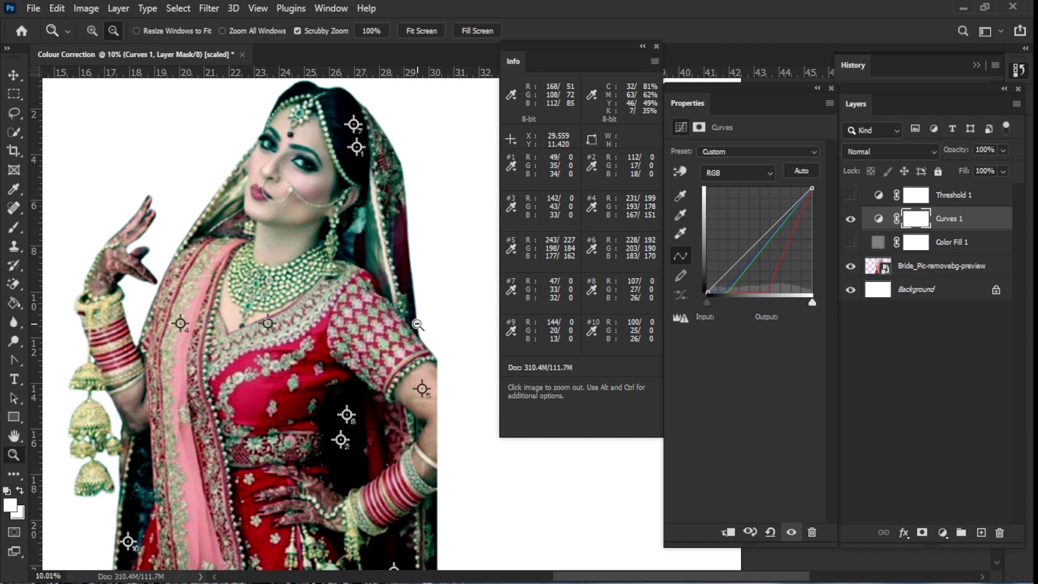
left_click(680, 233)
left_click(182, 322)
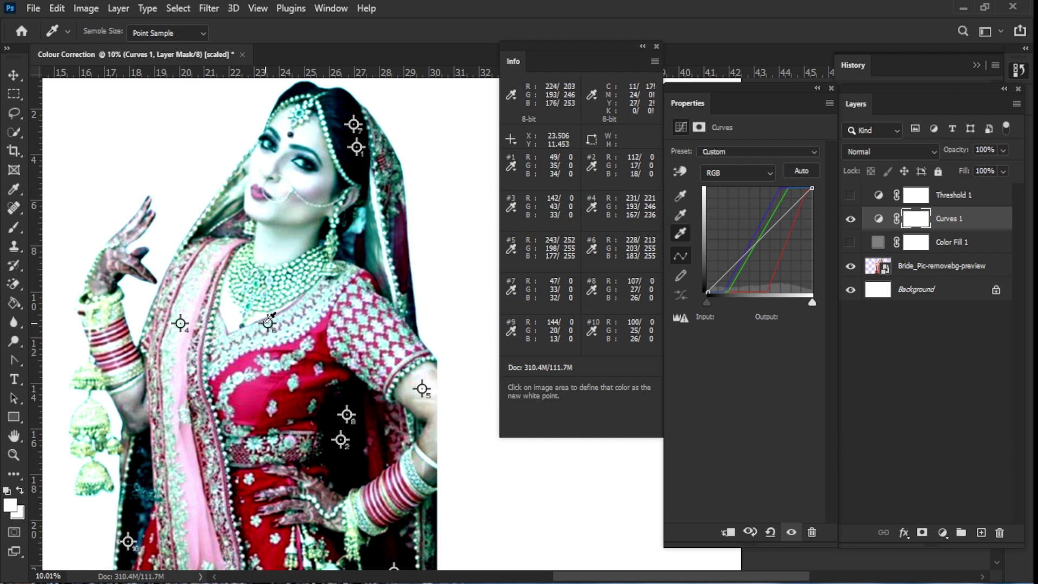
left_click(268, 323)
key("ctrl+z")
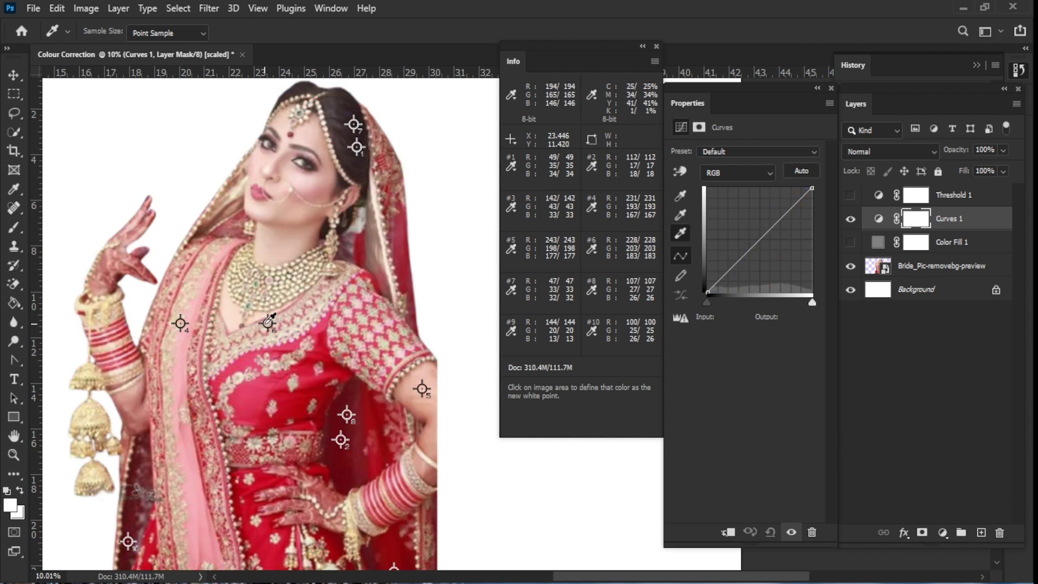
key("ctrl+z")
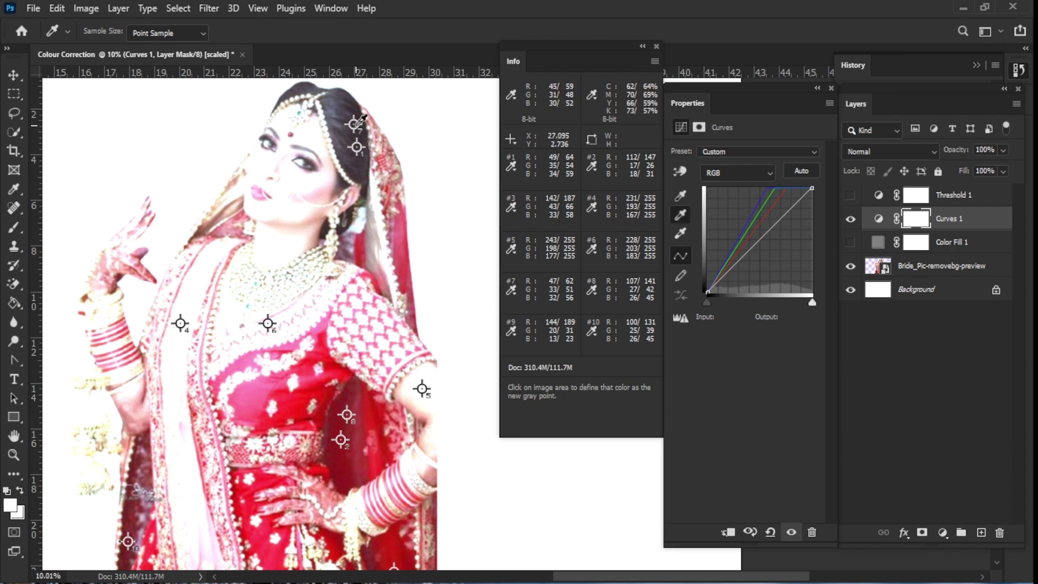
- Try the hair's midtone sampler as the Curves gray and white point, and undo it
left_click(360, 122)
left_click(680, 233)
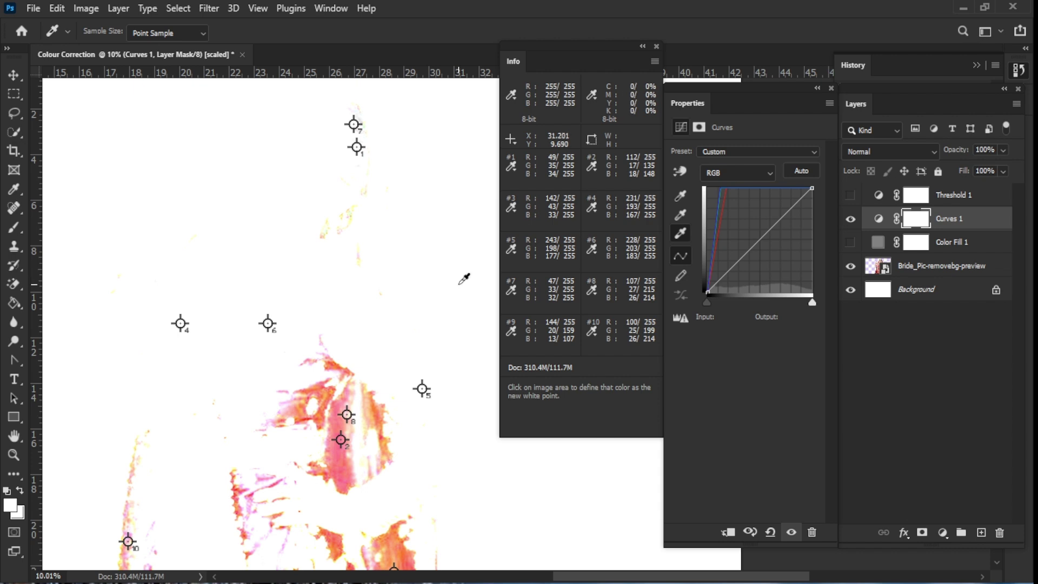
key("ctrl+z")
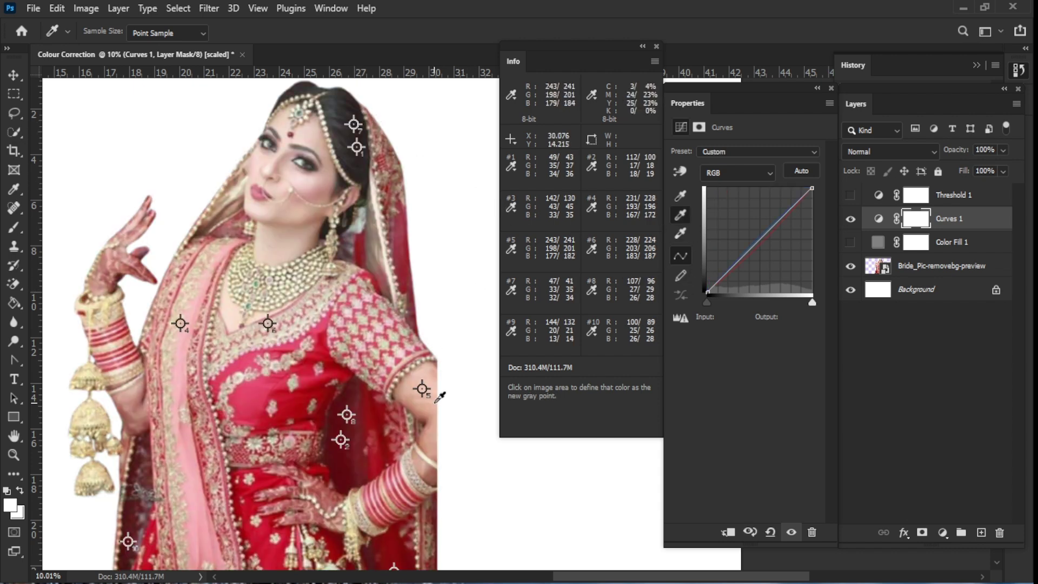
- Set the Curves gray point from the midtone samplers on the veil beside the waist and on both sides of the skirt
left_click(348, 413)
key("h")
left_click_drag(491, 505, 472, 301)
key("i")
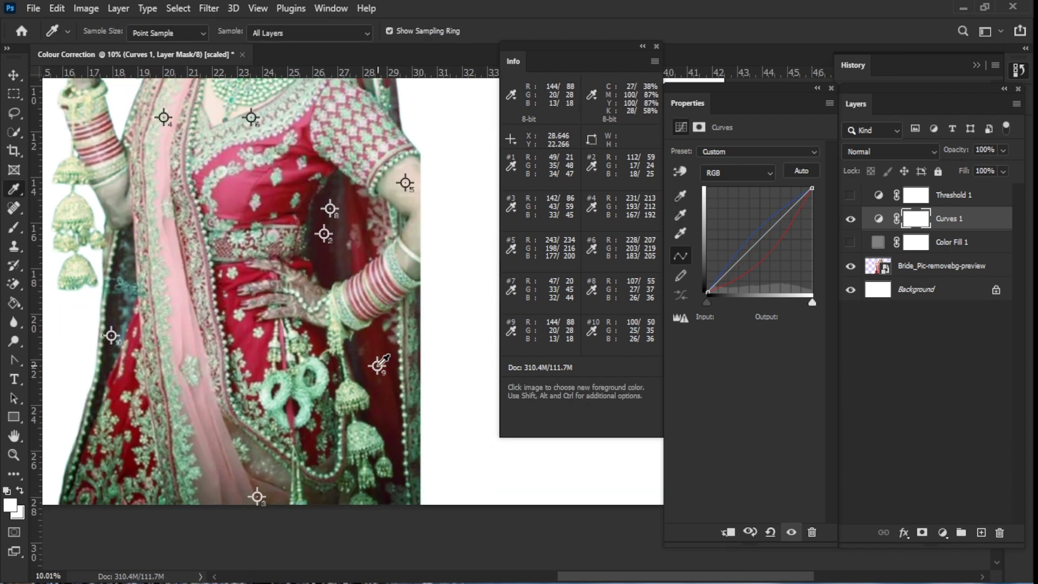
left_click(377, 365)
key("h")
left_click_drag(450, 281, 455, 520)
left_click_drag(456, 316, 447, 217)
key("i")
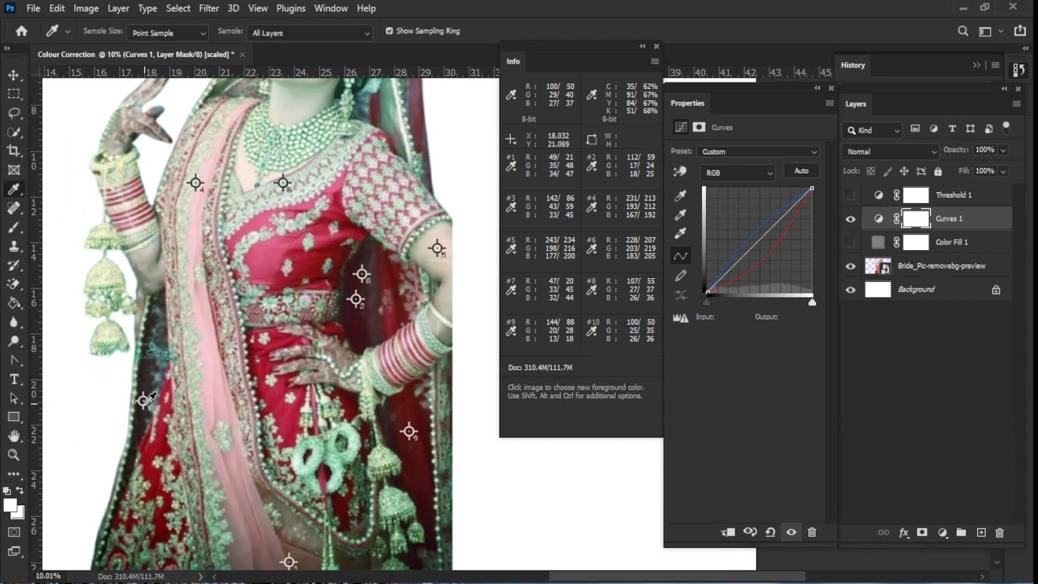
left_click(681, 215)
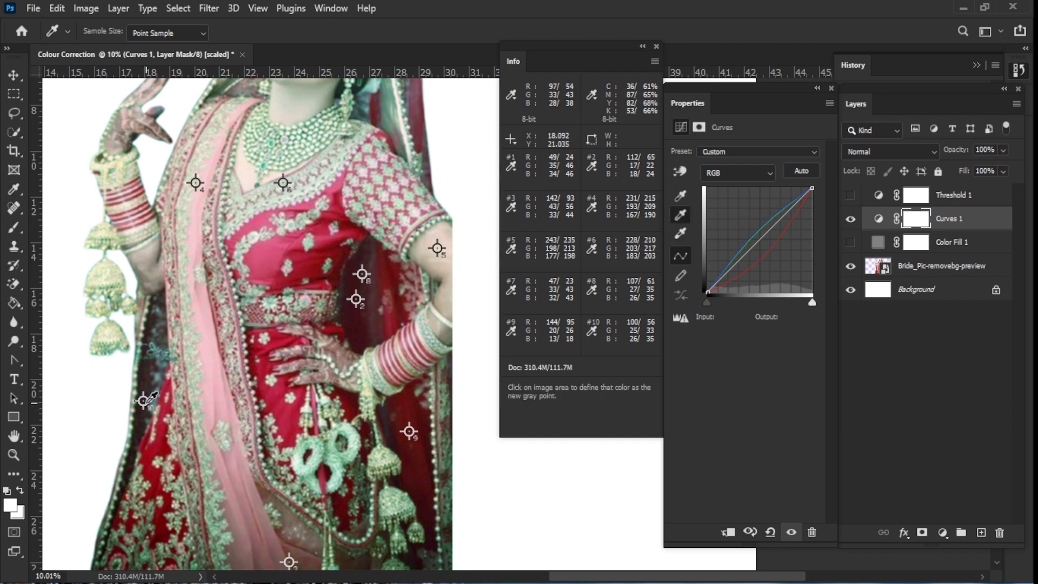
- Compare the whole bride photo with the Curves 1 layer hidden and shown
key("h")
left_click_drag(509, 464, 503, 576)
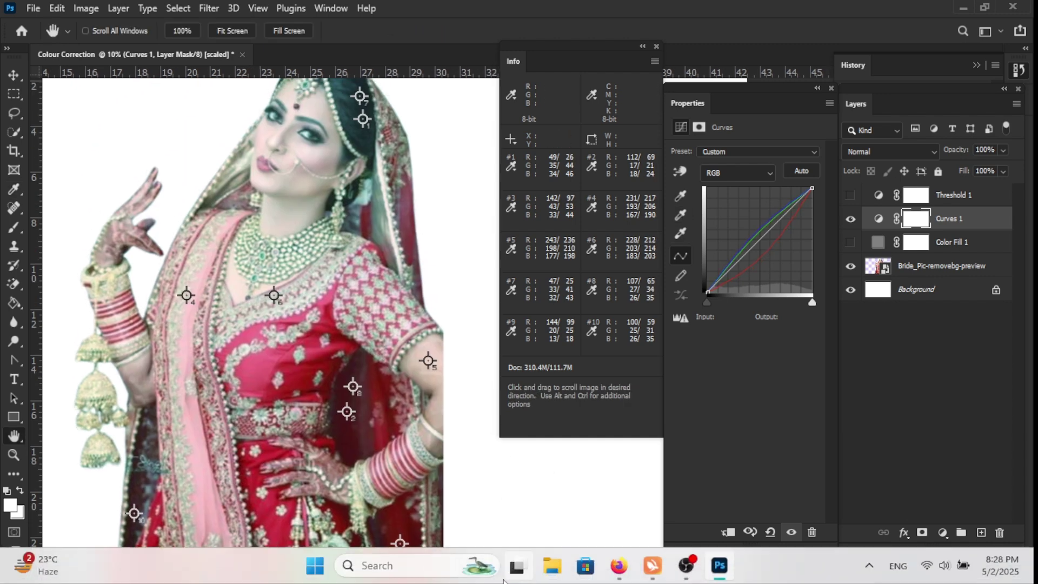
key("z")
left_click(467, 383)
key("h")
mouse_move(459, 459)
left_mouse_down()
mouse_move(433, 383)
mouse_move(422, 414)
mouse_move(467, 461)
left_mouse_up()
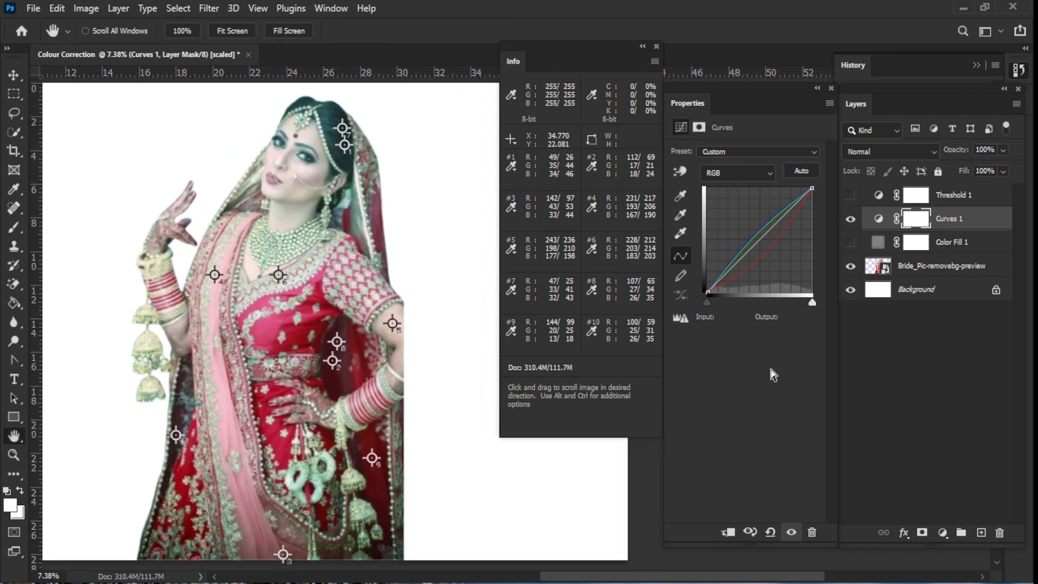
left_click(851, 219)
left_click(851, 219)
left_click(851, 218)
left_click(851, 219)
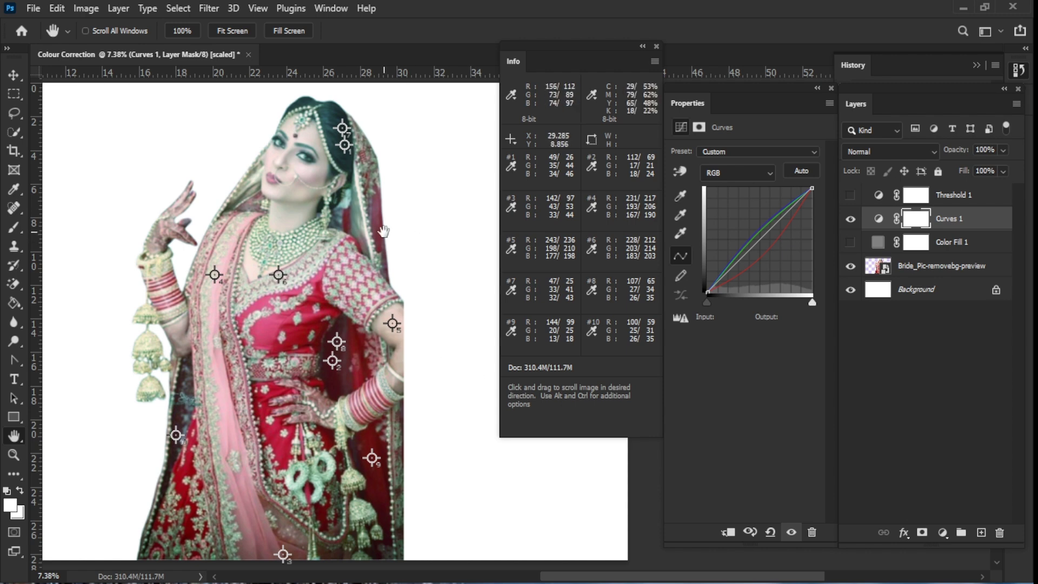
- Remove all the color samplers from the bride photo, including the last one at the skirt's lower edge
key("i")
left_click(345, 144, "alt")
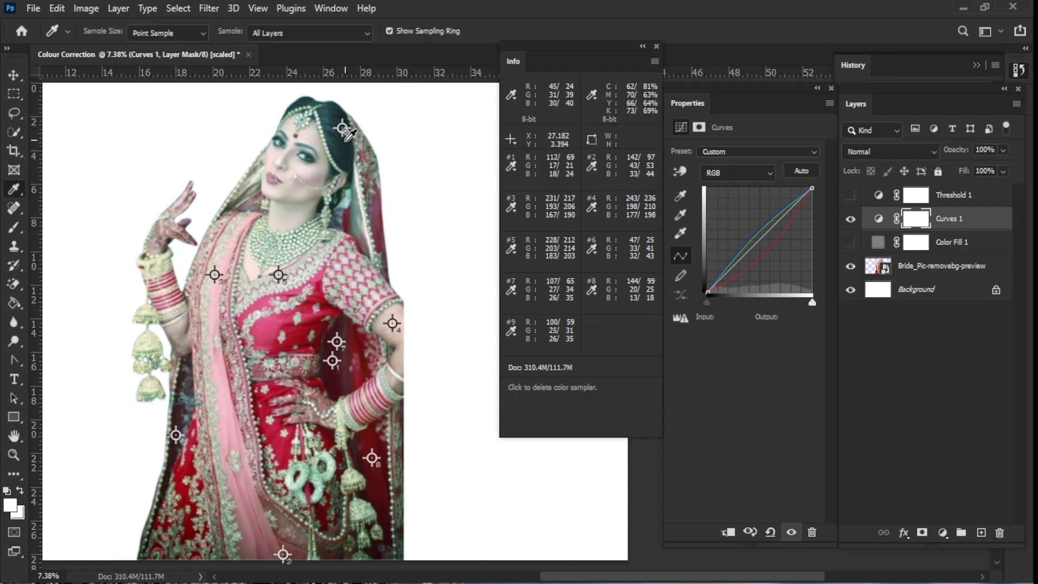
left_click(340, 131, "alt")
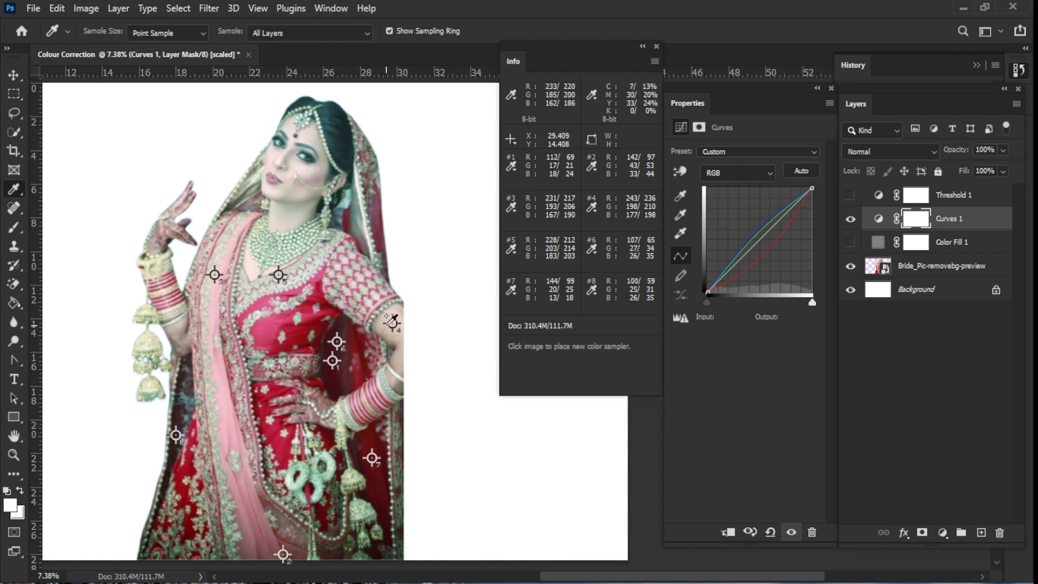
left_click(332, 361, "alt")
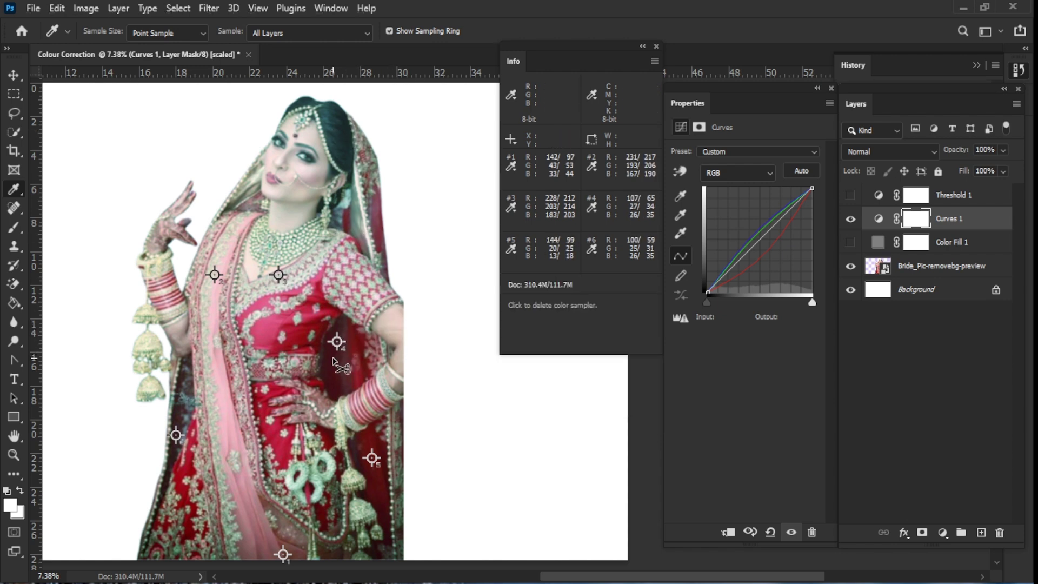
left_click(372, 459, "alt")
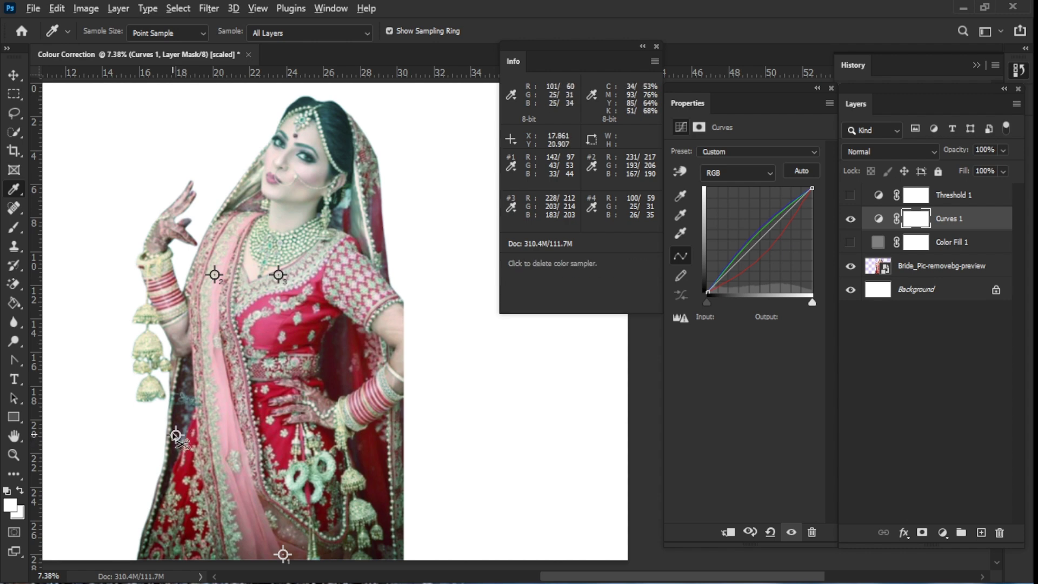
left_click(278, 276, "alt")
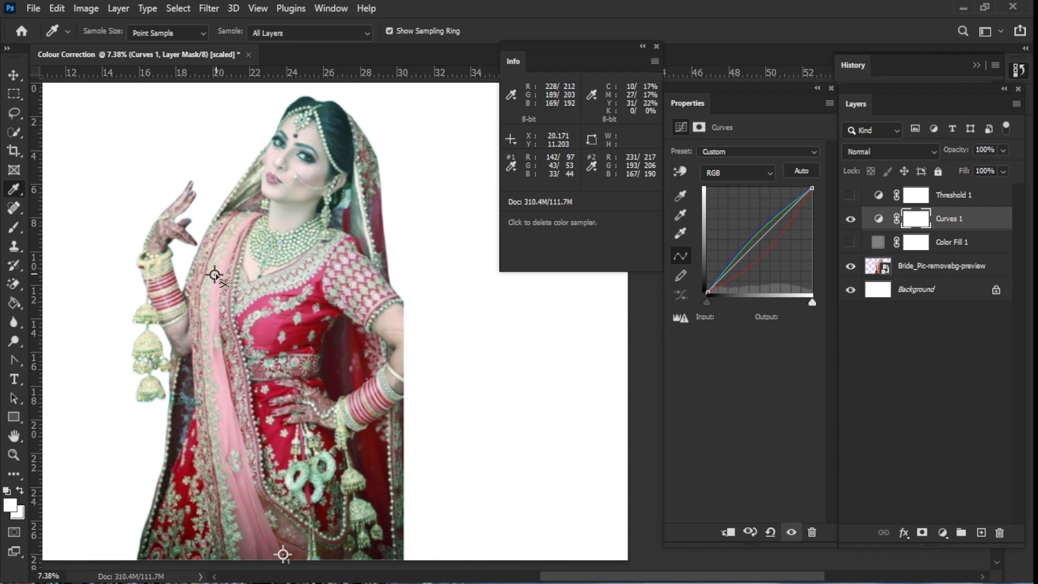
left_click_drag(531, 507, 491, 424)
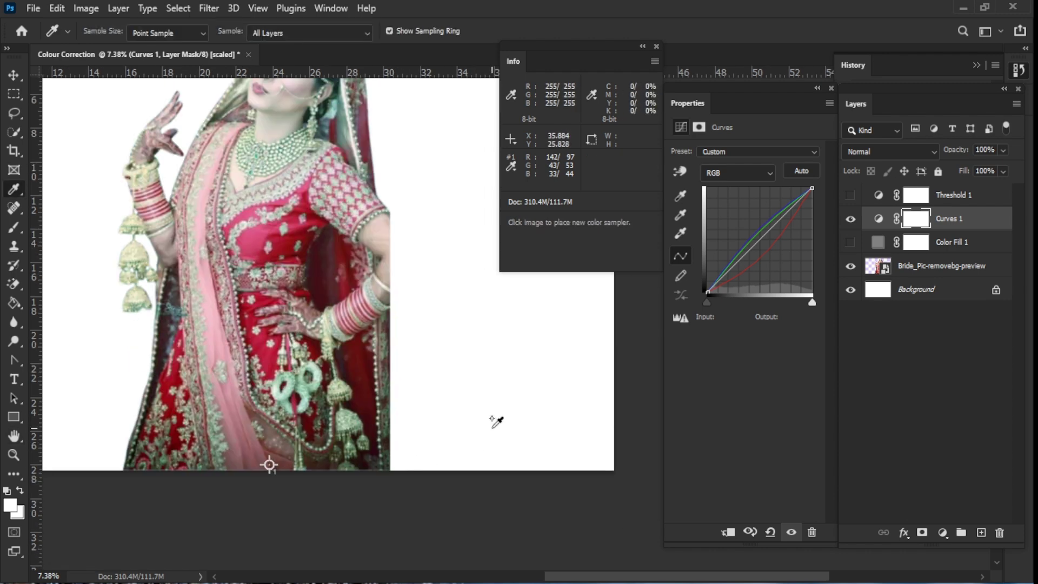
left_click_drag(512, 332, 483, 394)
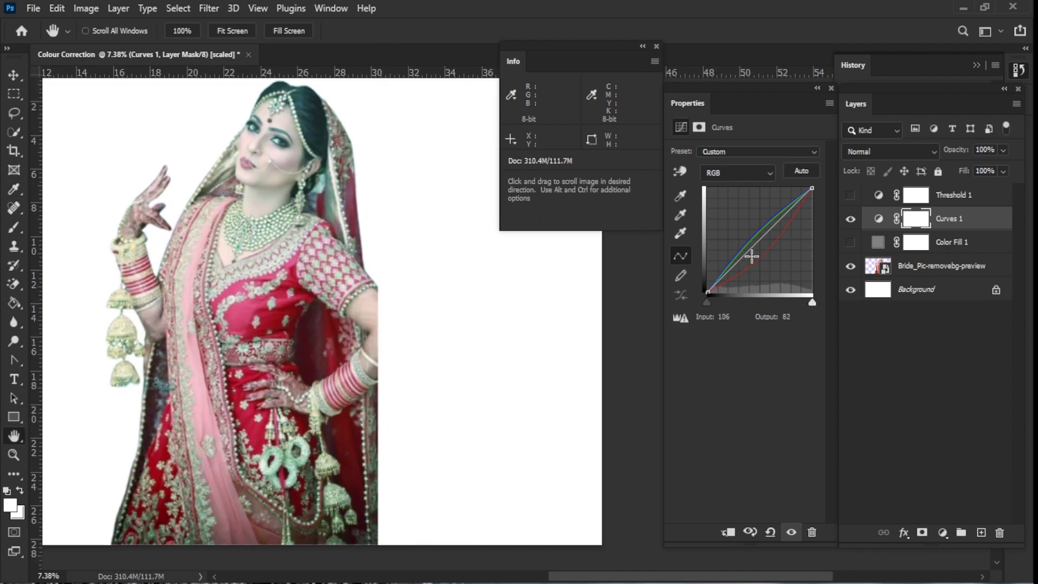
- Try adding a slightly lowered point to the RGB curve and sampling a new white point, and undo both changes
left_click(680, 198)
key("space")
mouse_move(756, 248)
left_mouse_down()
mouse_move(772, 266)
mouse_move(744, 258)
left_mouse_up()
left_click(682, 218)
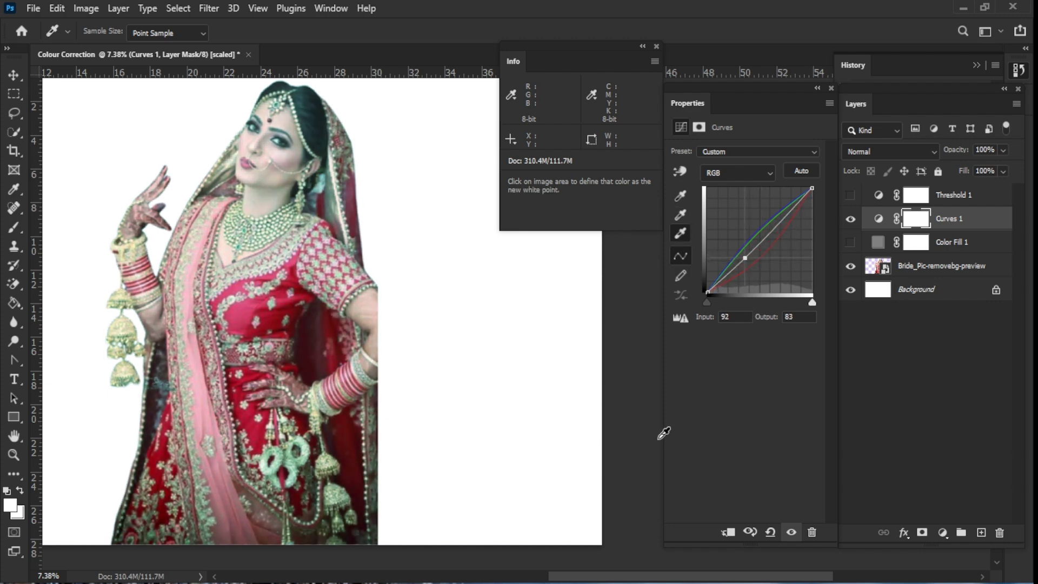
left_click(657, 409)
- Compare the bride photo with and without the Curves 1 adjustment
left_click(849, 219)
left_click(849, 219)
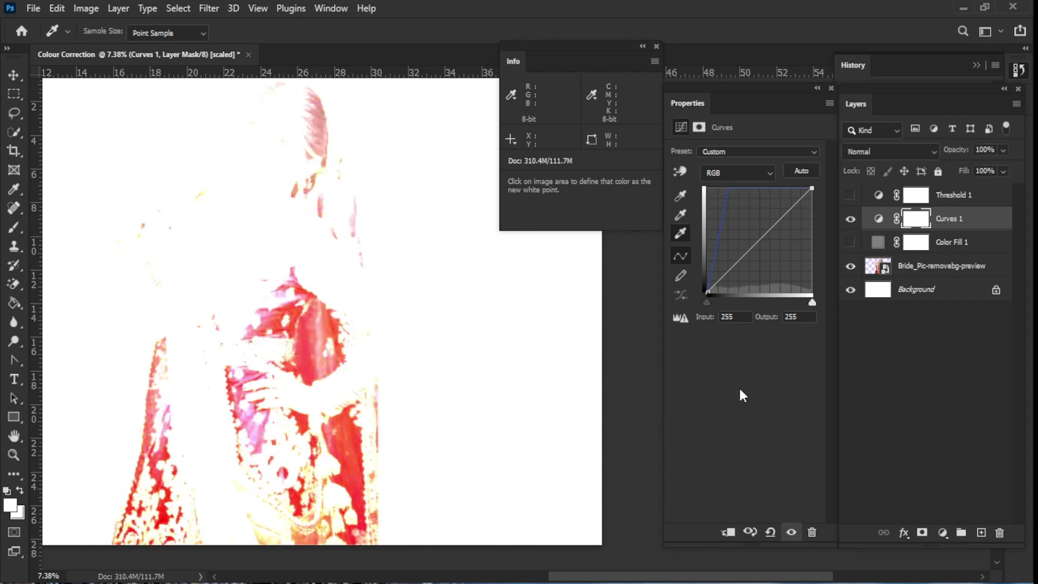
left_click(849, 219)
left_click(850, 219)
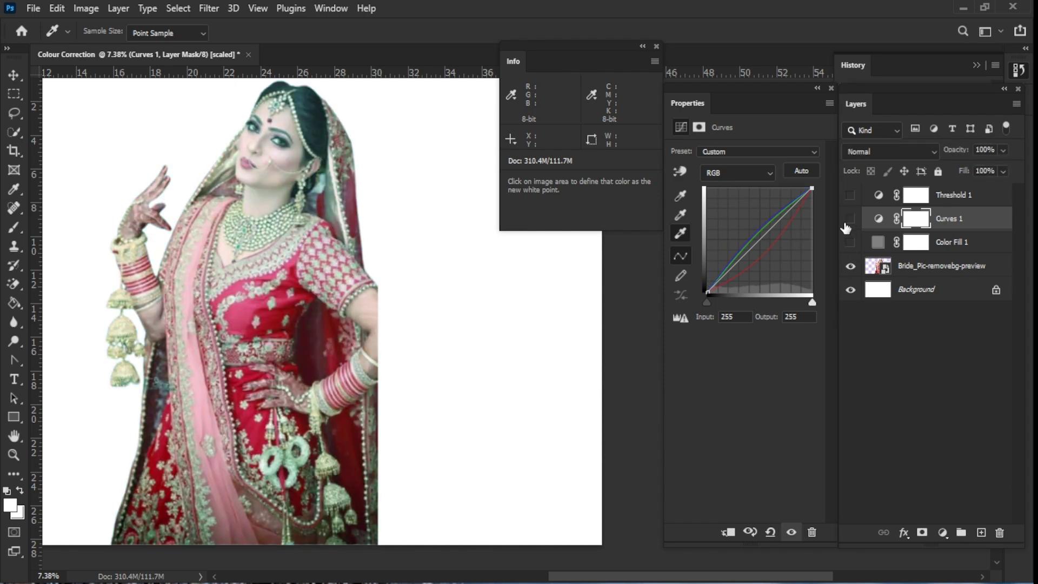
left_click(850, 219)
left_click(847, 226)
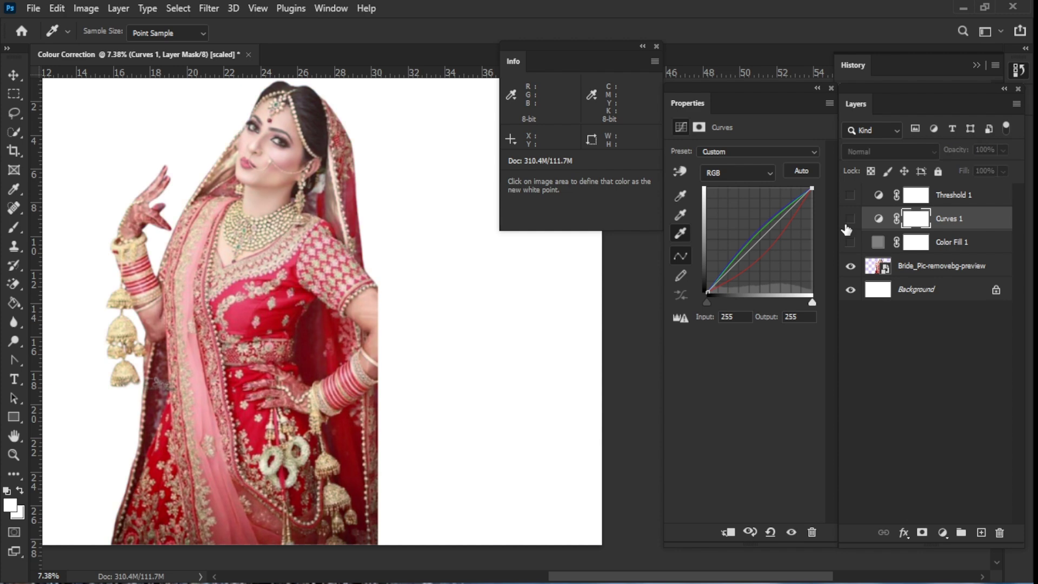
left_click(847, 226)
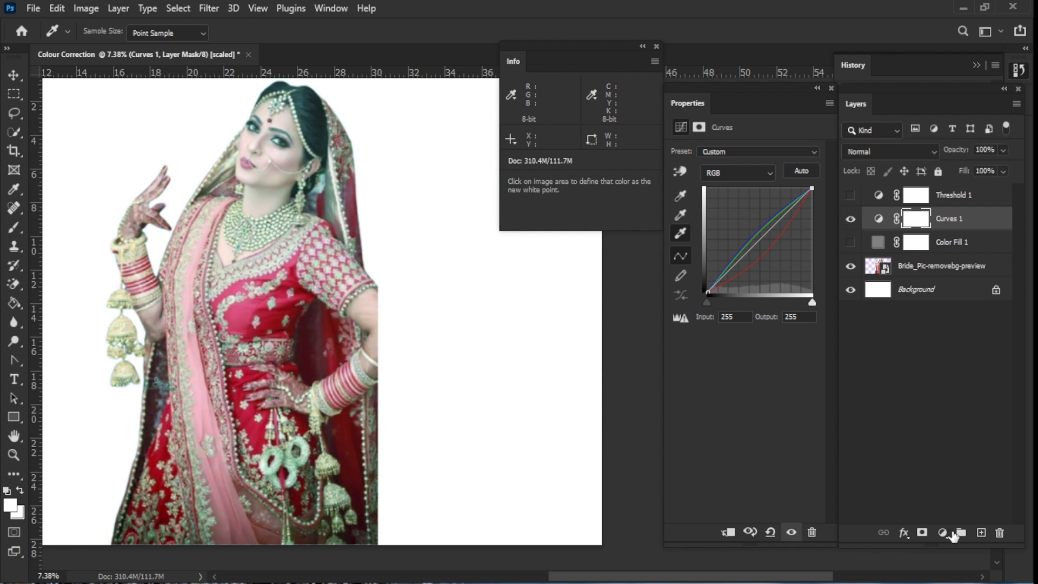
- Add a Levels adjustment layer above Curves 1 and set its black point to deepen the shadows
left_click(945, 533)
left_click(919, 329)
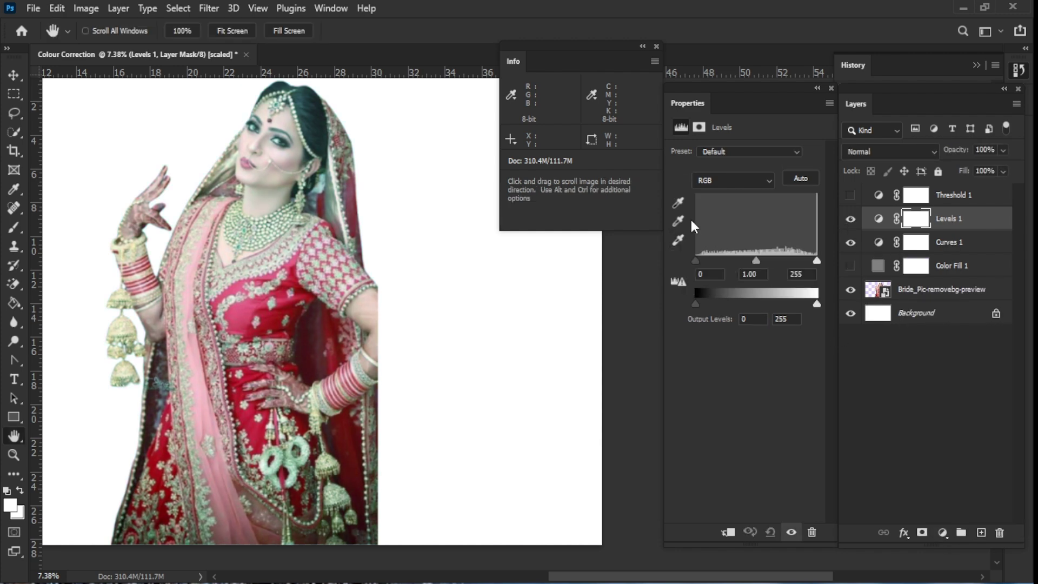
left_click(766, 180)
left_click(714, 206)
- Try an RGB midtone level of 0.51 in Levels 1, and undo it
left_click_drag(756, 260, 785, 267)
key("ctrl+z")
left_click(746, 180)
left_click(747, 194)
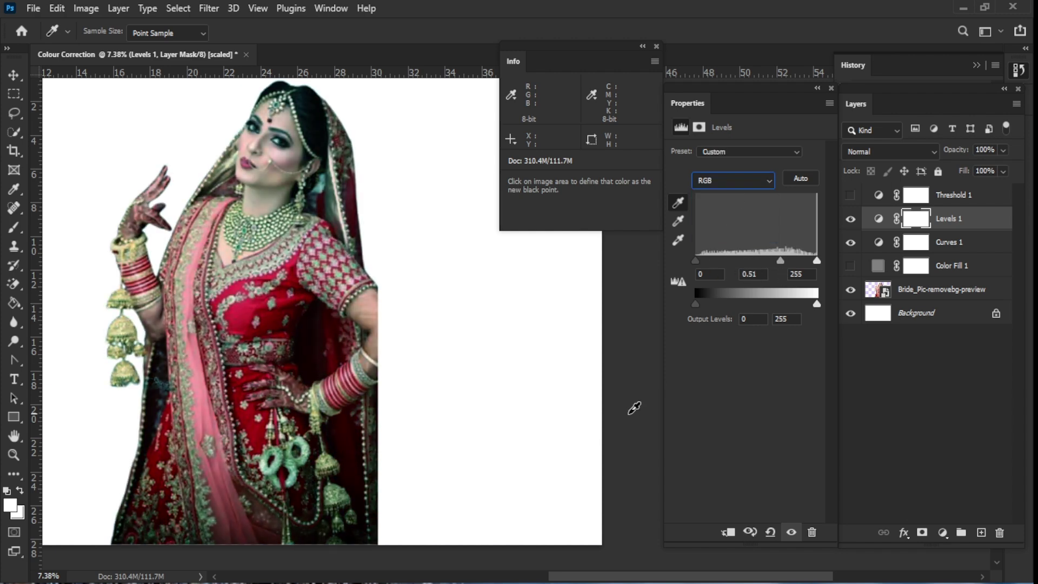
key("ctrl+z")
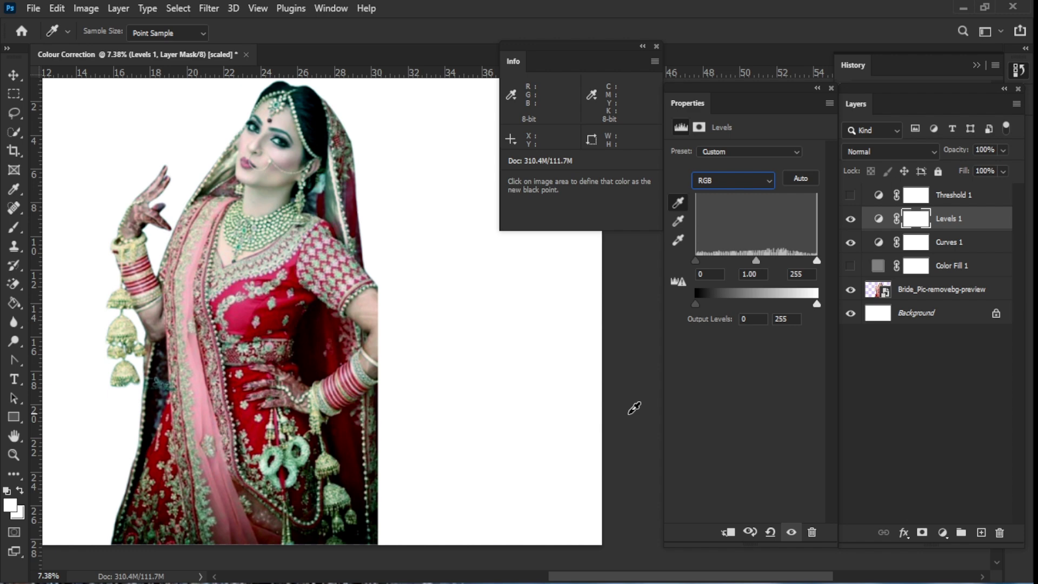
- Compare the bride photo with the Levels 1 layer hidden and shown
left_click(850, 221)
left_click(851, 220)
left_click(850, 220)
left_click(850, 221)
left_click(850, 220)
left_click(850, 221)
left_click(850, 220)
left_click(850, 221)
- Compare the photo with Curves 1 hidden and shown while Levels 1 stays on, and check Levels 1 the same way
left_click(850, 245)
left_click(851, 245)
left_click(851, 245)
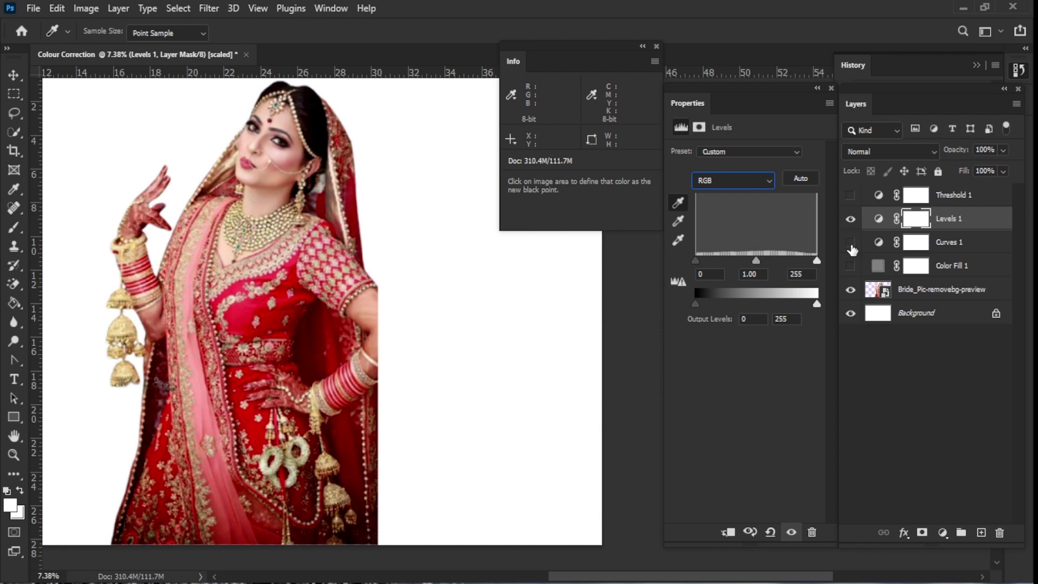
left_click(851, 246)
left_click(851, 246)
left_click(850, 246)
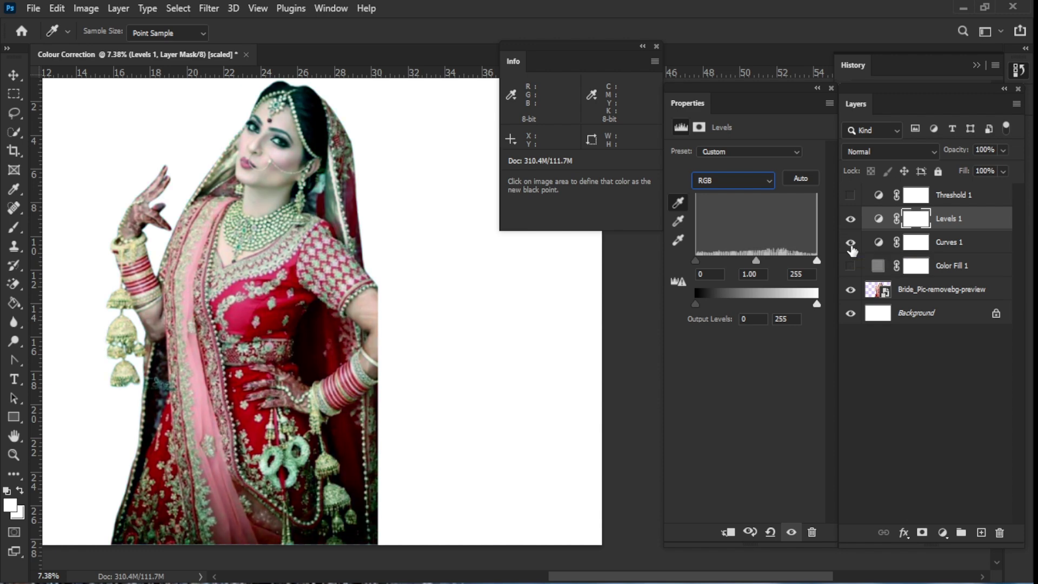
left_click(852, 219)
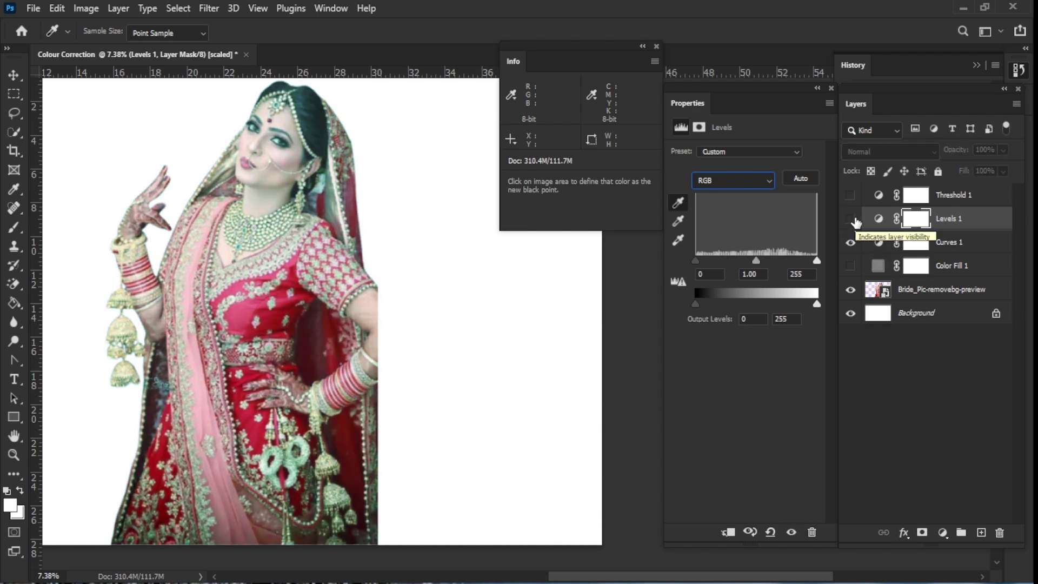
left_click(852, 219)
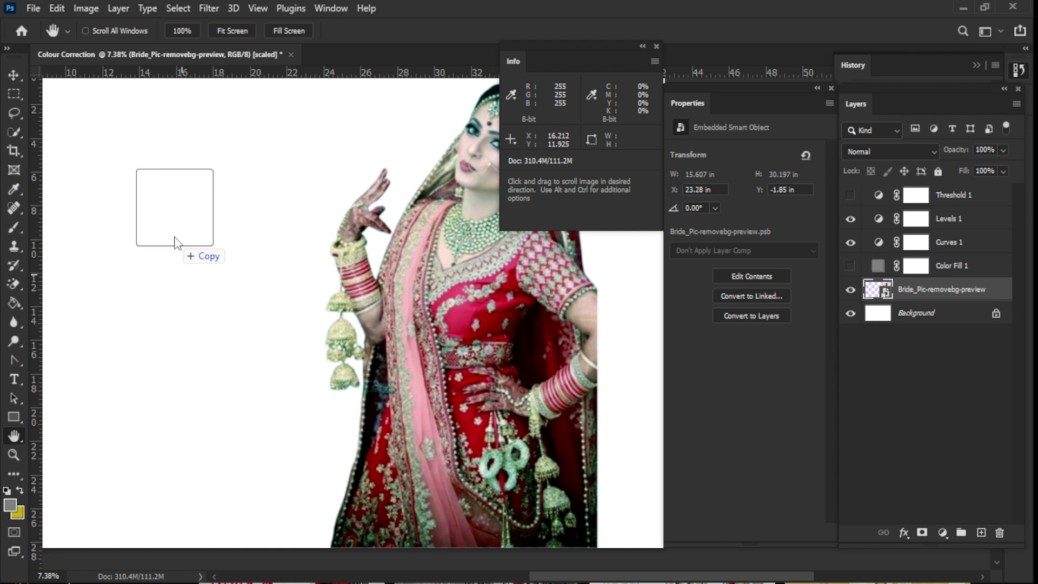
- Place a second copy of the original bride image on the empty canvas area beside the corrected bride
left_click_drag(185, 253, 162, 259)
left_click_drag(208, 331, 332, 478)
key("ctrl+z")
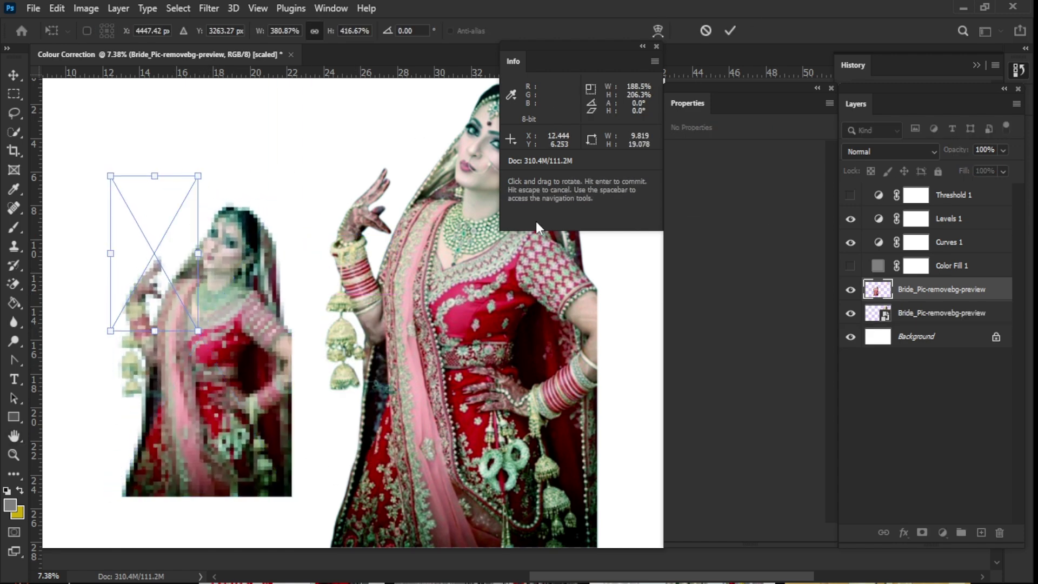
key("Return")
- Reset the placed copy's transform, scale it to 228.52% and position it beside the corrected bride
right_click(915, 289)
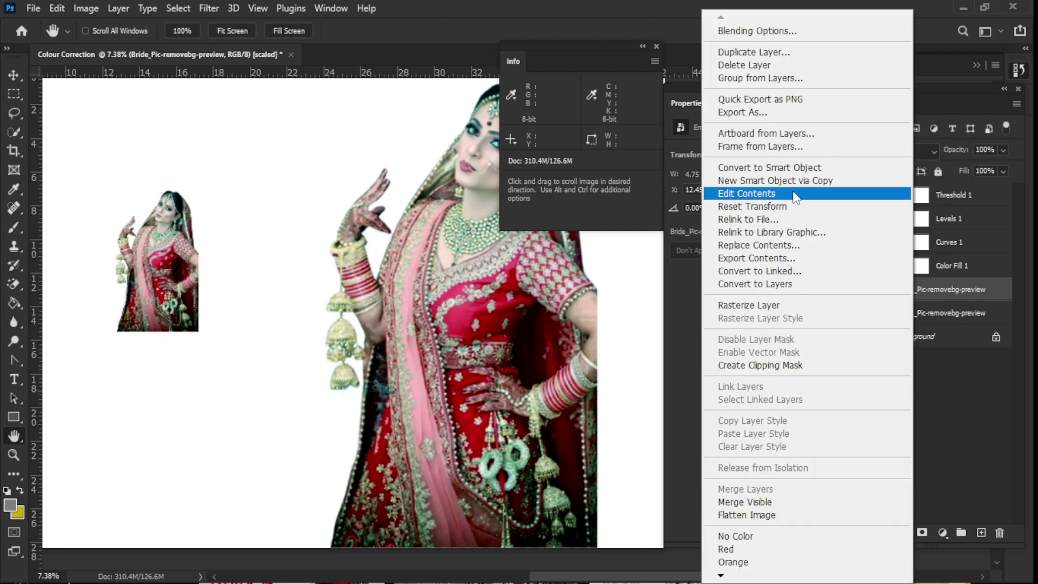
left_click(779, 206)
key("ctrl+t")
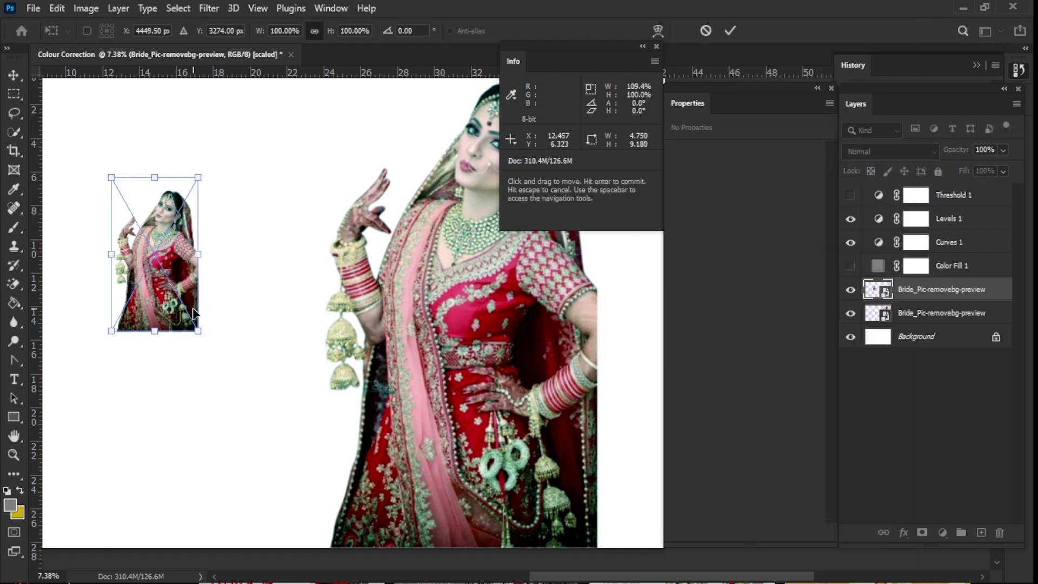
left_click_drag(199, 331, 346, 513)
left_click_drag(242, 421, 215, 361)
left_click(729, 31)
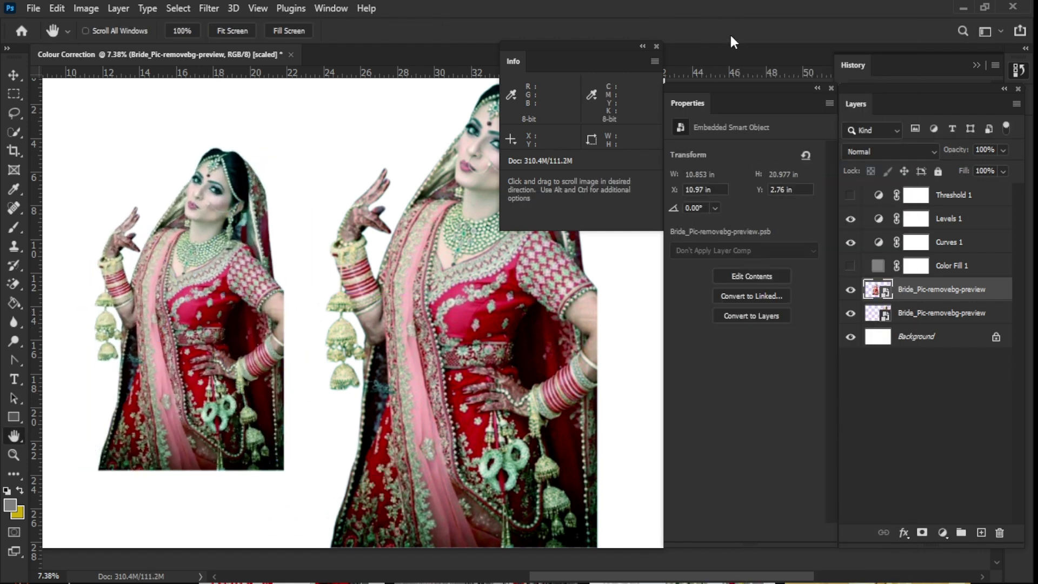
- Move the copy's layer above Threshold 1, outside the adjustments, and scale the copy to 316.14%
left_click_drag(900, 296, 926, 191)
key("ctrl+t")
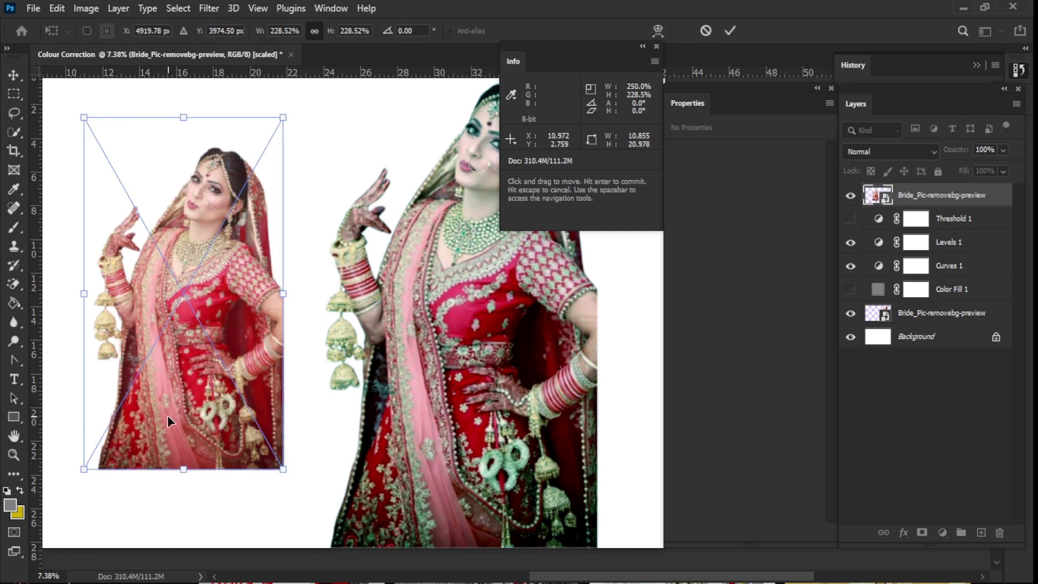
left_click_drag(171, 417, 146, 363)
left_click_drag(260, 418, 333, 551)
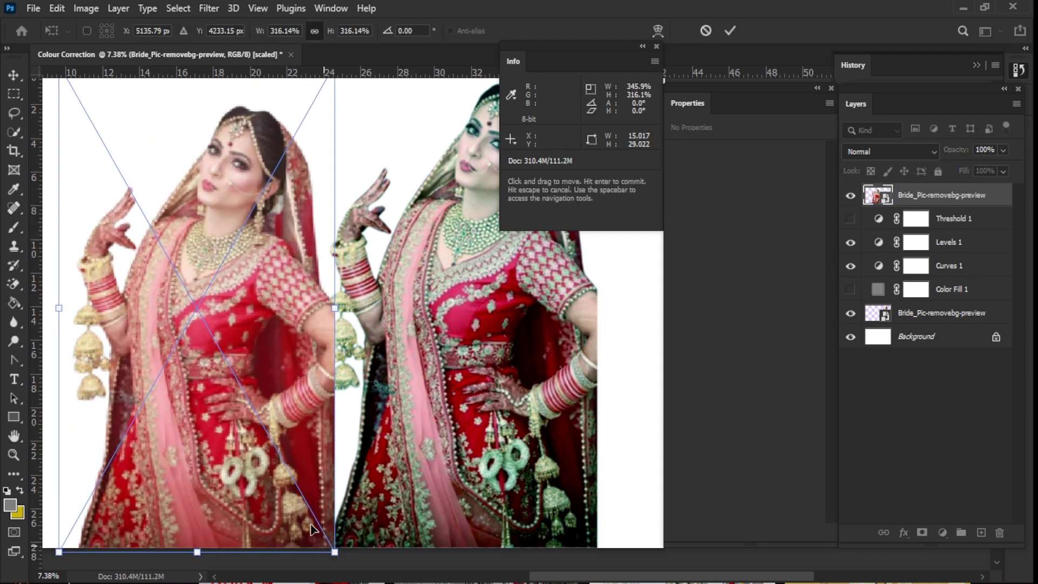
left_click_drag(293, 476, 268, 471)
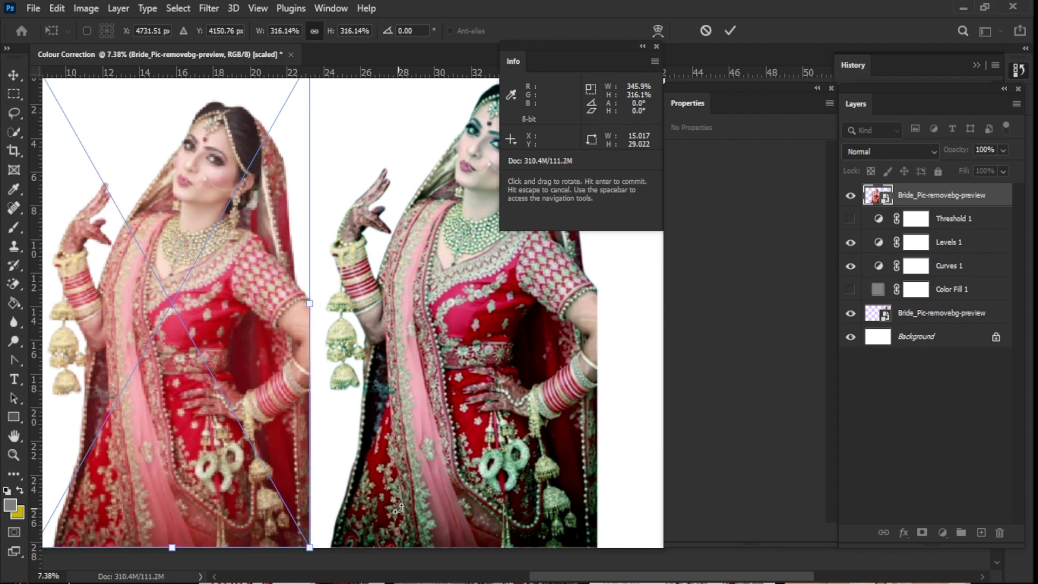
left_click(733, 28)
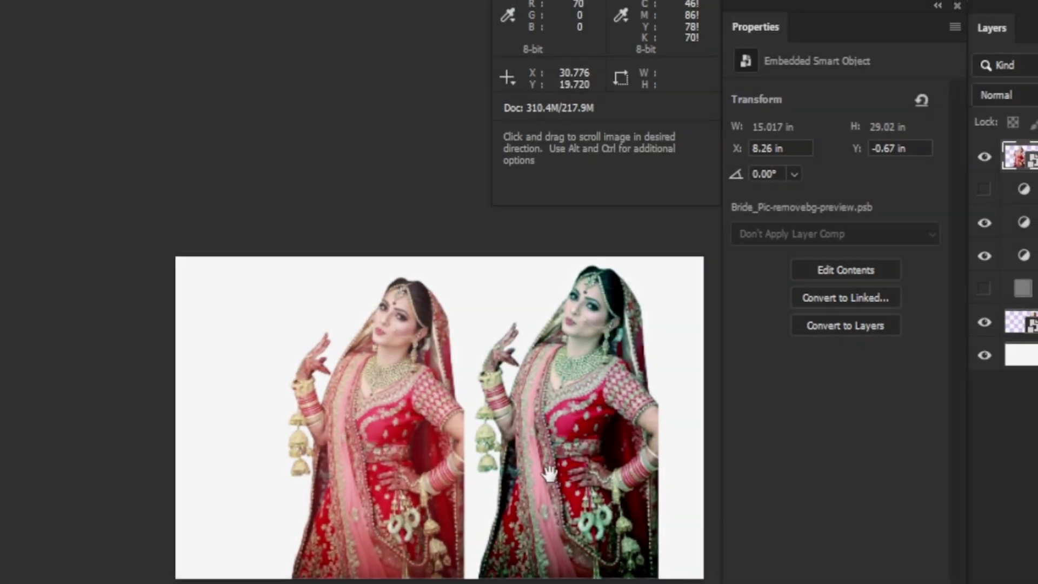
- Shift the uncorrected bride away from the corrected one and enlarge her to about 16.13 by 31.18 in
left_click_drag(550, 473, 350, 391)
key("ctrl+t")
left_click_drag(191, 373, 143, 366)
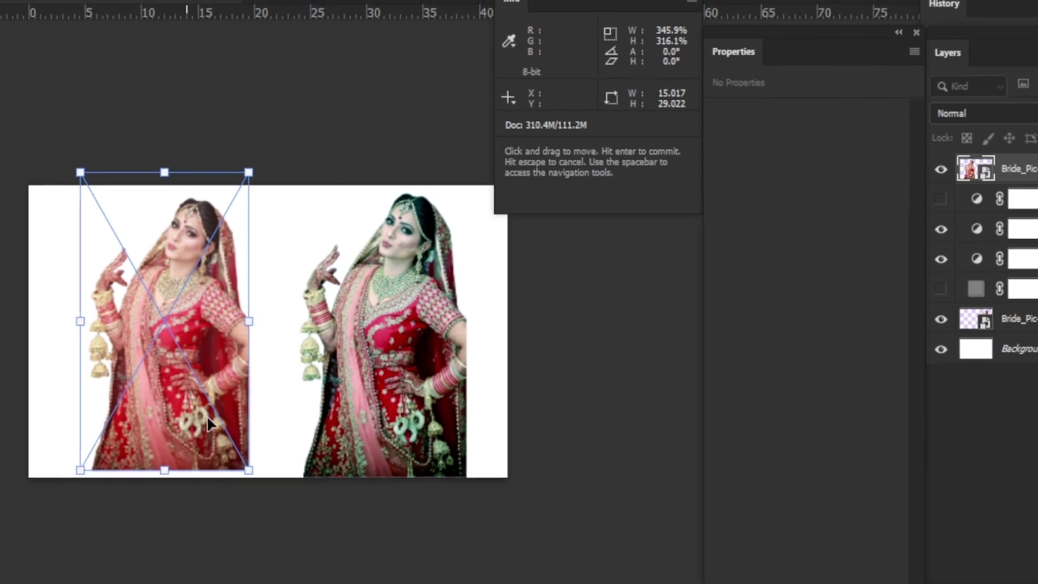
left_click_drag(248, 469, 261, 492)
left_click(761, 5)
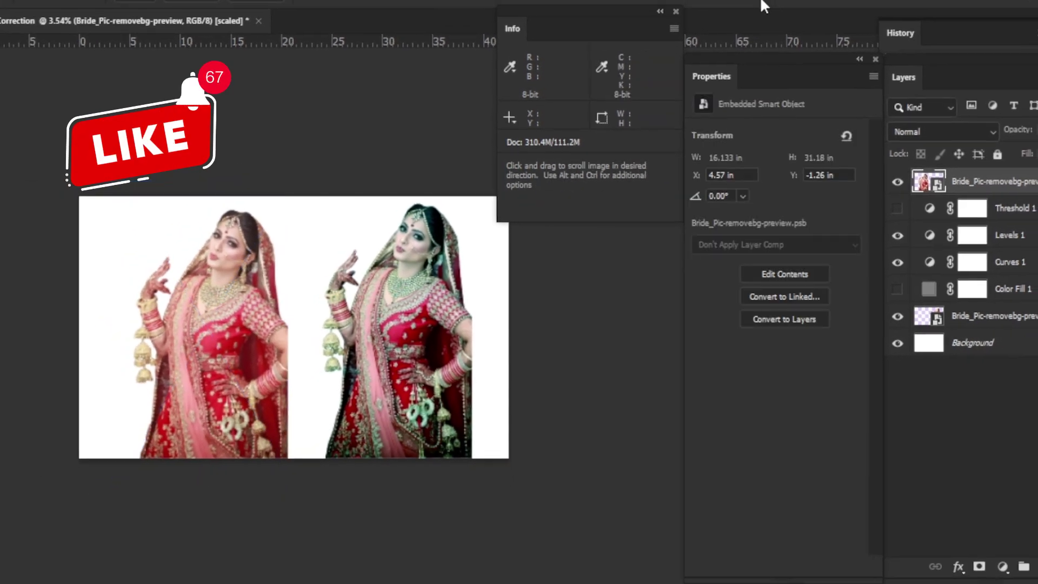
- Add a new empty layer between the Background and the corrected bride's layer
key("z")
mouse_move(318, 573)
left_mouse_down()
mouse_move(288, 583)
mouse_move(315, 575)
left_mouse_up()
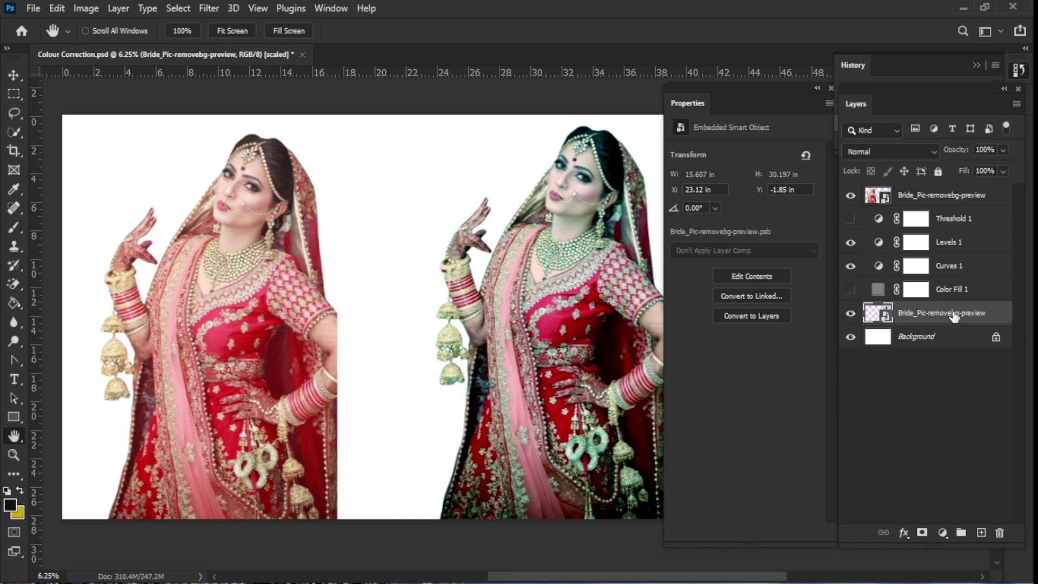
left_click(984, 534)
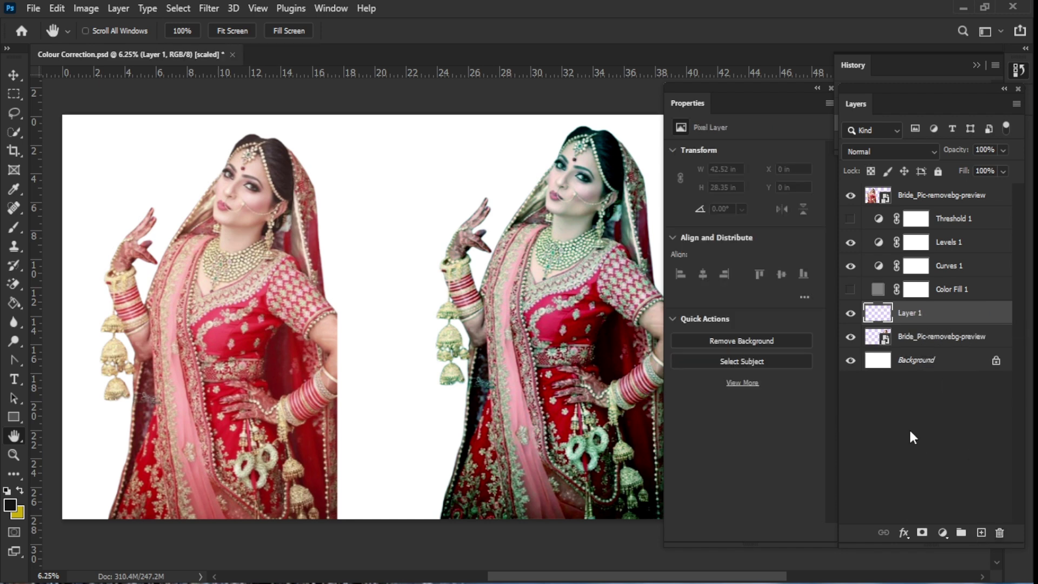
left_click_drag(918, 312, 919, 347)
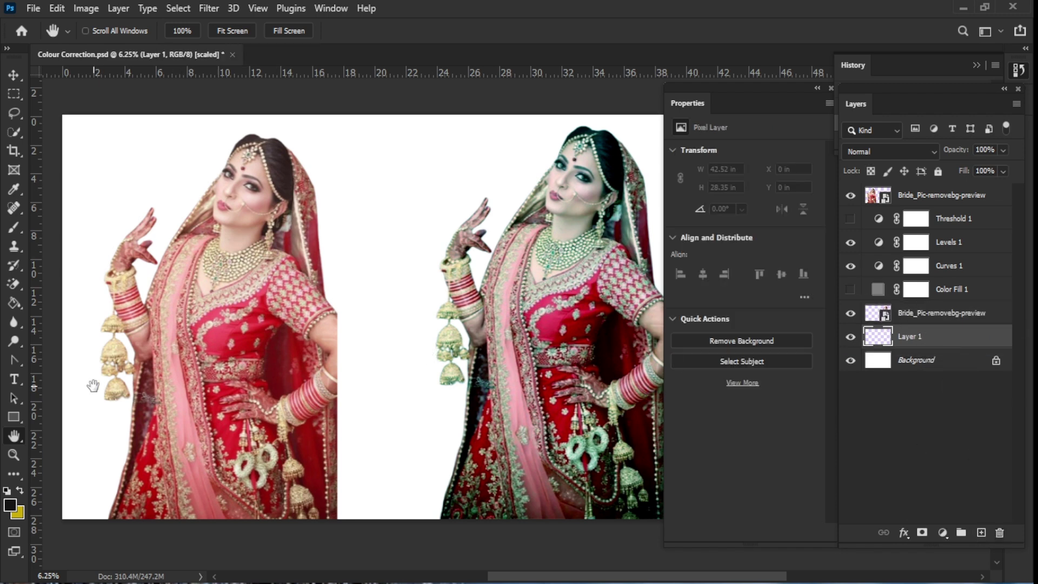
- Choose the 60 px splatter brush preset, place one dab between the brides on Layer 1, and enlarge the brush to 4800 px
key("b")
left_click(107, 32)
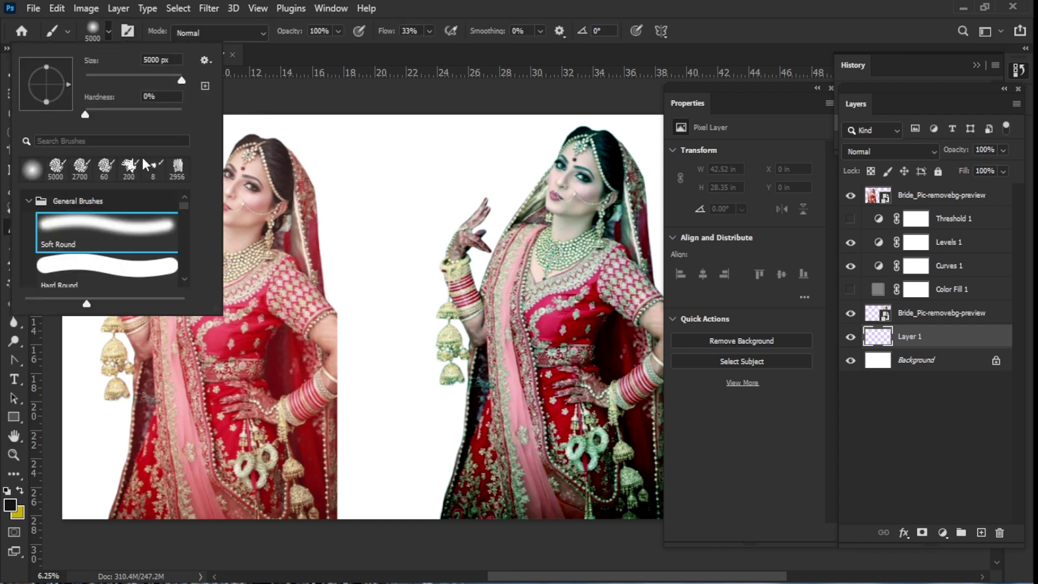
left_click(108, 168)
left_click(374, 165)
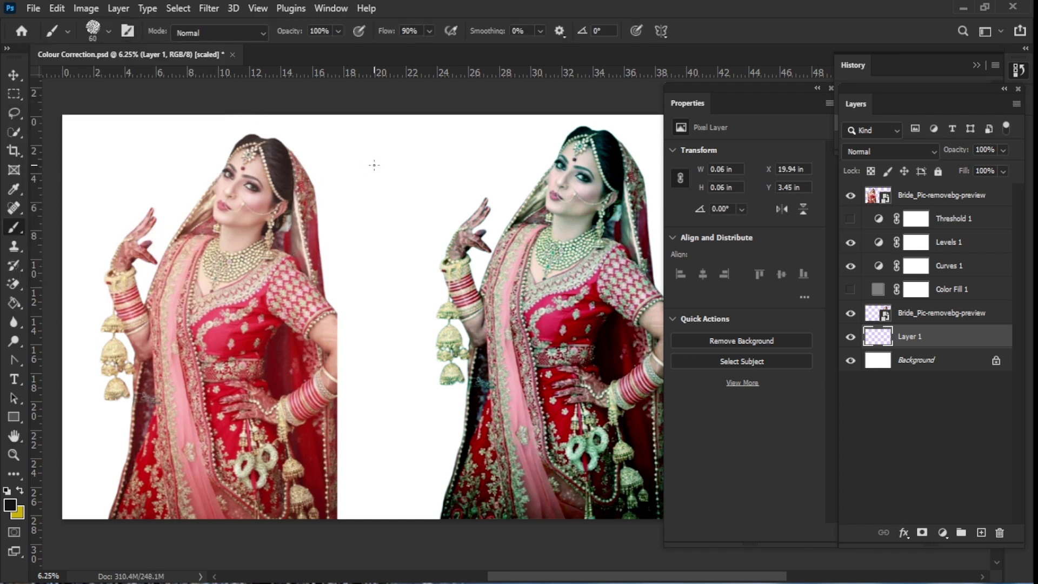
key("]")
key("]")
key("]")
key("]")
key("]")
key("]")
key("]")
key("]")
key("]")
key("]")
key("]")
key("]")
key("]")
key("]")
key("]")
key("]")
key("]")
key("]")
key("]")
key("]")
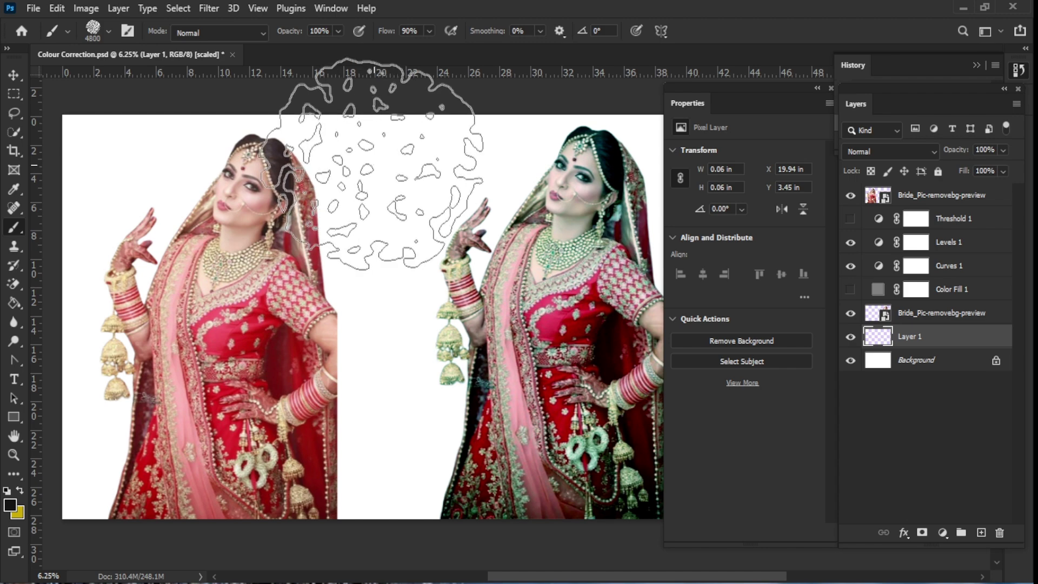
- Dab 4800 px splatter marks on Layer 1 around the uncorrected bride and through the gap between the two brides
left_click(379, 246)
left_click(162, 222)
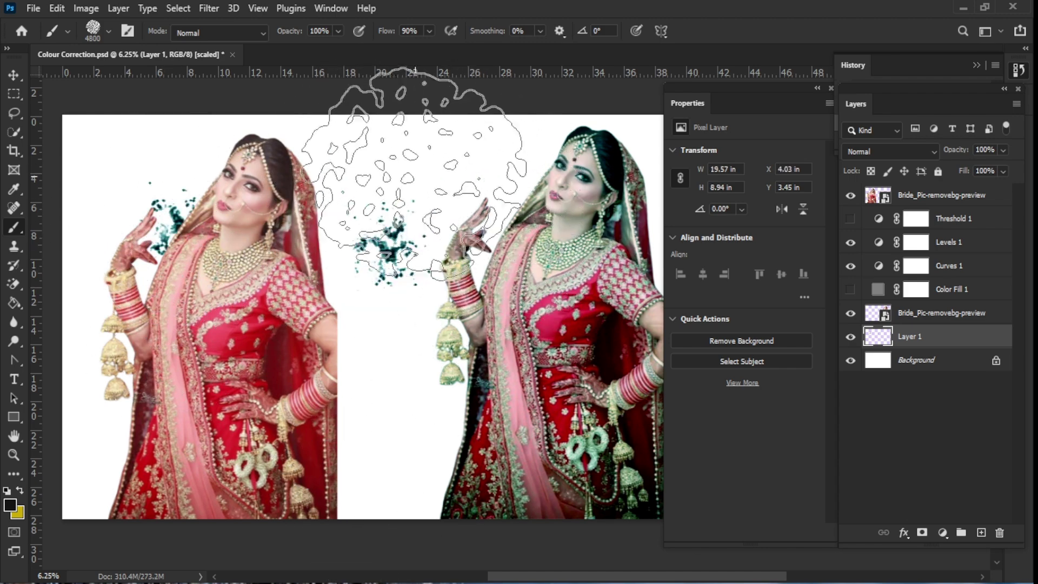
left_click(402, 448)
left_click(130, 440)
left_click(487, 151)
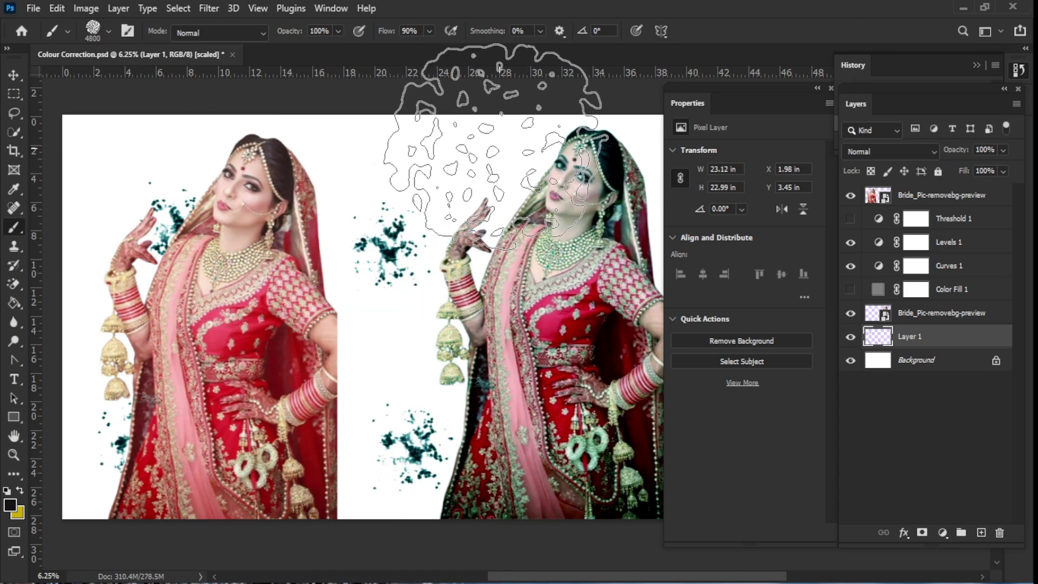
left_click(72, 151)
left_click(352, 135)
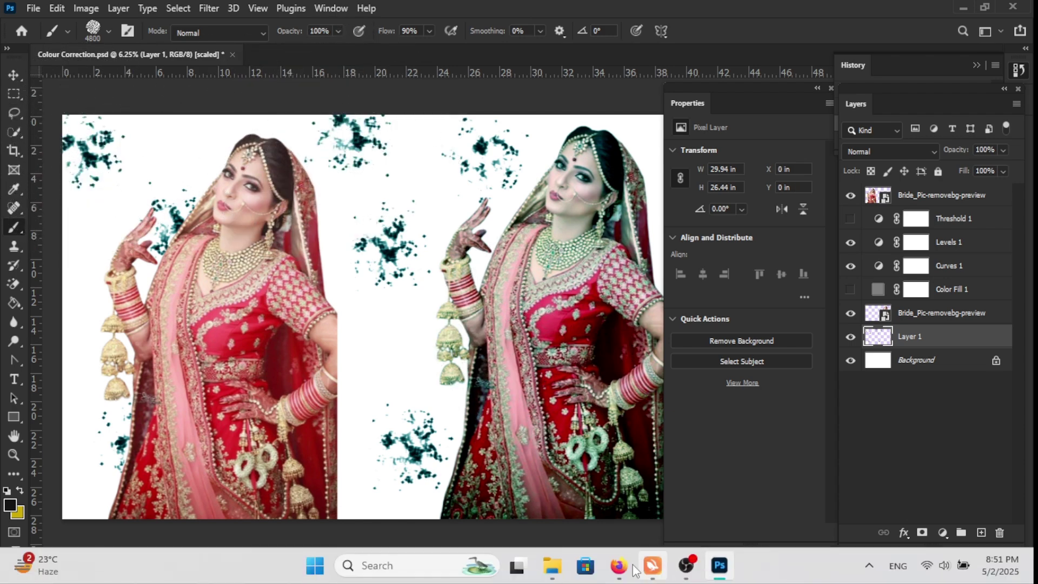
- Place two more splatter dabs on Layer 1 along the canvas edge beside the corrected bride, beside her shoulder and near the lower corner
key("space")
left_click_drag(527, 516, 448, 518)
key("b")
left_click(589, 238)
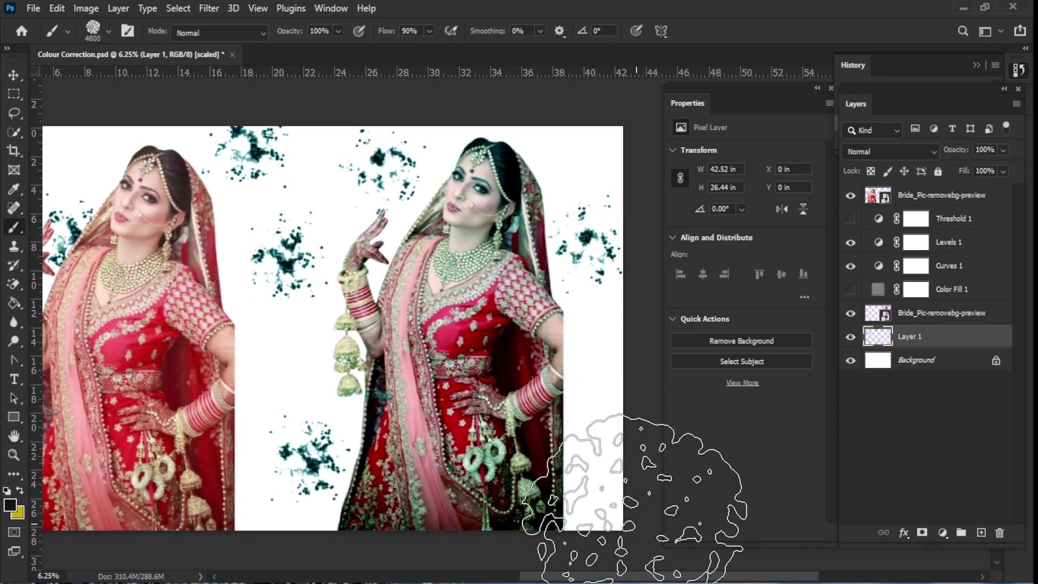
left_click(595, 497)
key("h")
left_click_drag(336, 412, 431, 406)
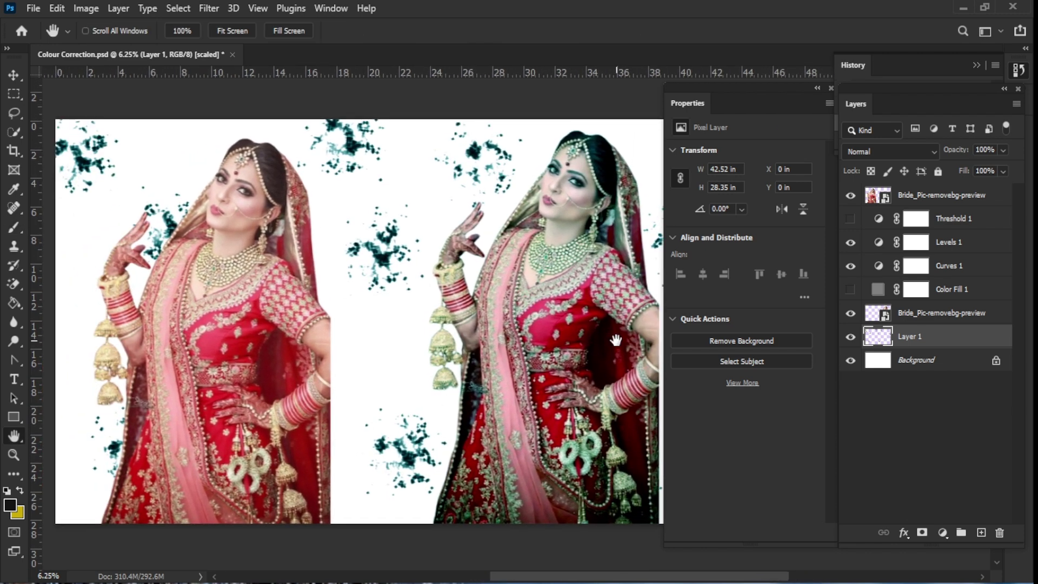
- Blend Layer 1's splatters in Luminosity mode at 75% opacity
left_click(925, 153)
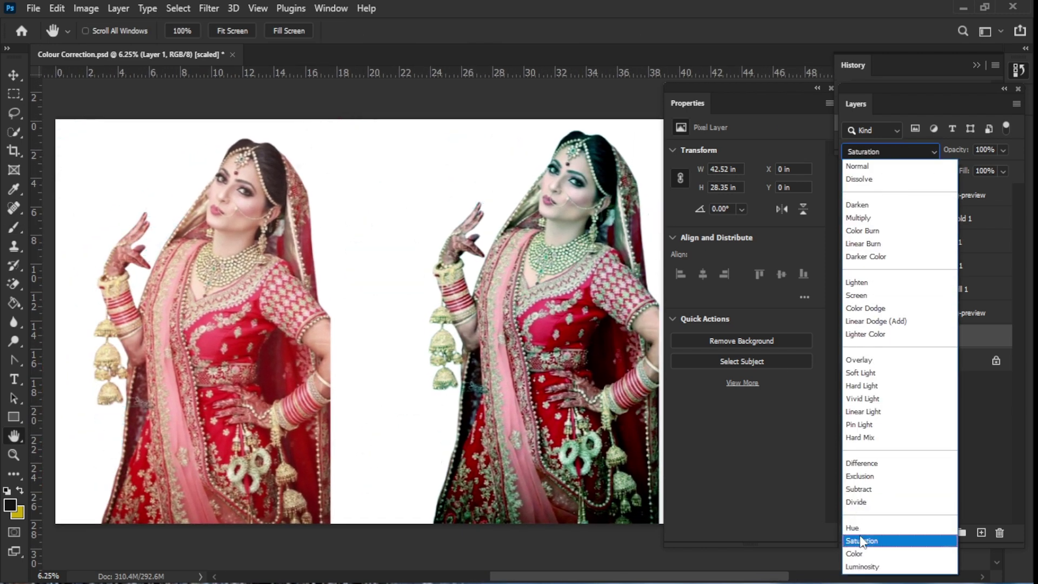
left_click(862, 566)
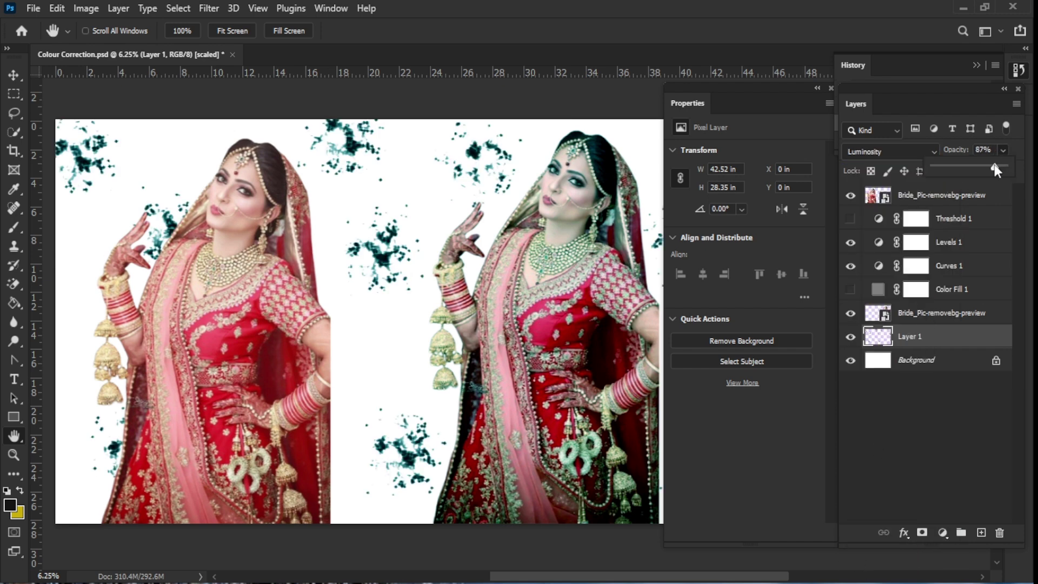
left_click_drag(994, 164, 987, 167)
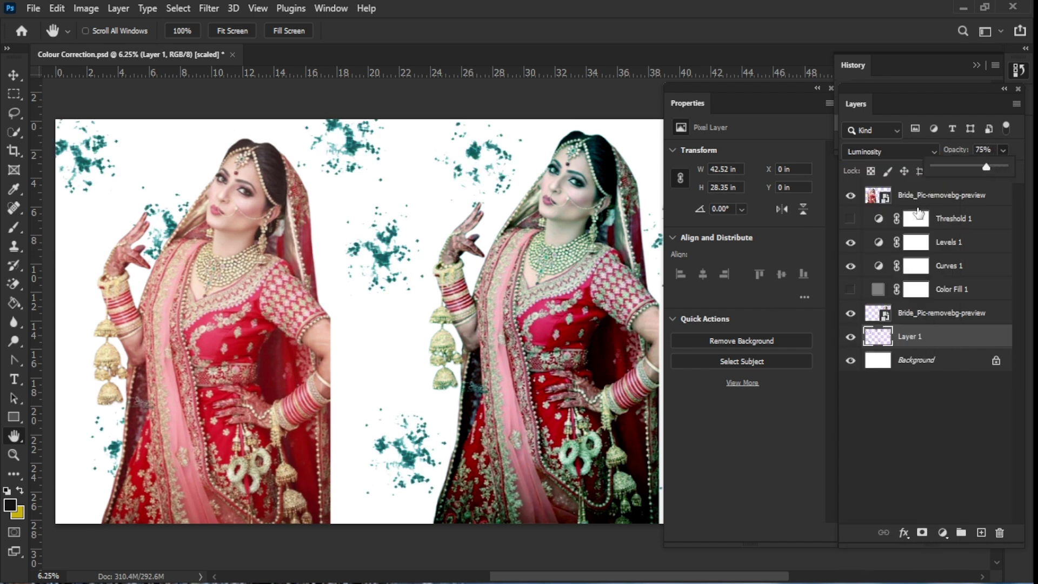
left_click(767, 456)
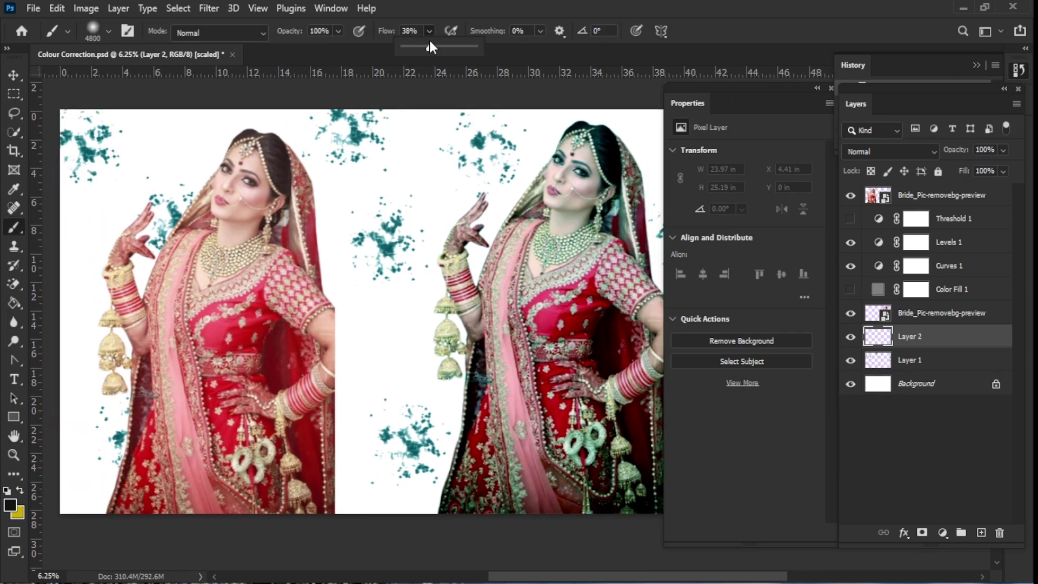
- Paint a soft backdrop on Layer 2 with the 4800 px soft brush at 25% flow, around the uncorrected bride and between the brides
mouse_move(371, 109)
left_mouse_down()
mouse_move(370, 118)
mouse_move(474, 162)
mouse_move(591, 162)
left_mouse_up()
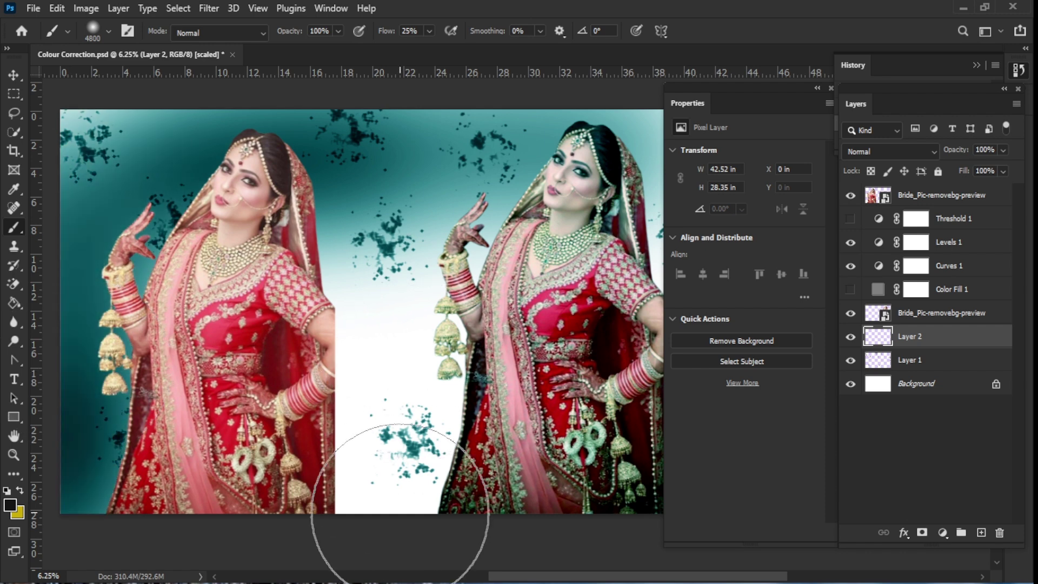
mouse_move(394, 317)
left_mouse_down()
mouse_move(399, 476)
mouse_move(398, 328)
mouse_move(423, 379)
mouse_move(378, 485)
mouse_move(351, 472)
mouse_move(398, 441)
mouse_move(422, 471)
mouse_move(396, 481)
mouse_move(503, 534)
mouse_move(540, 527)
mouse_move(540, 494)
mouse_move(452, 475)
mouse_move(467, 522)
left_mouse_up()
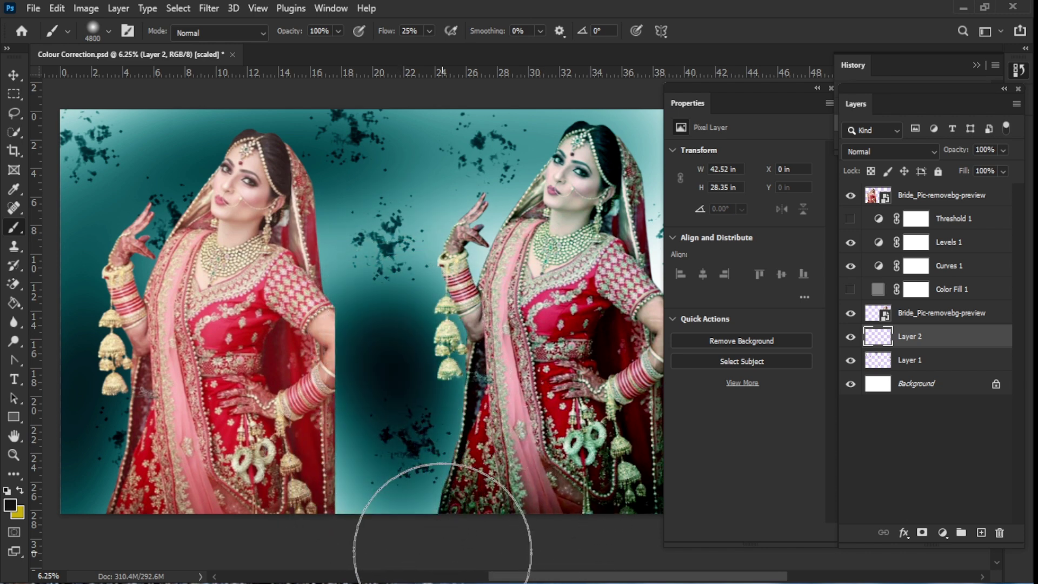
- Continue the soft backdrop on Layer 2 down the canvas edge beside the corrected bride and undo the last dab
key("alt+bracketright")
key("space")
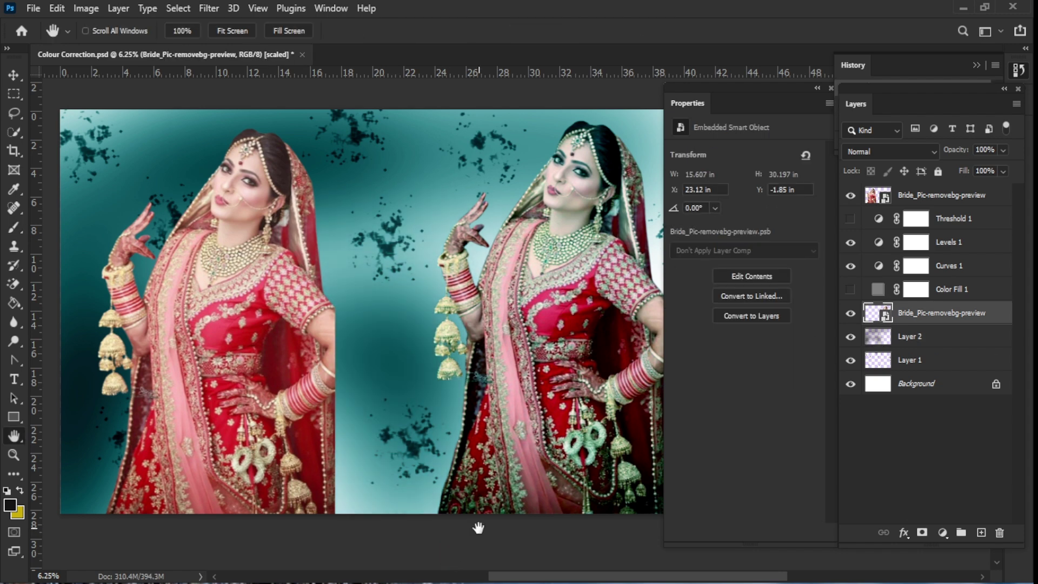
left_click_drag(478, 529, 334, 527)
left_click(564, 244)
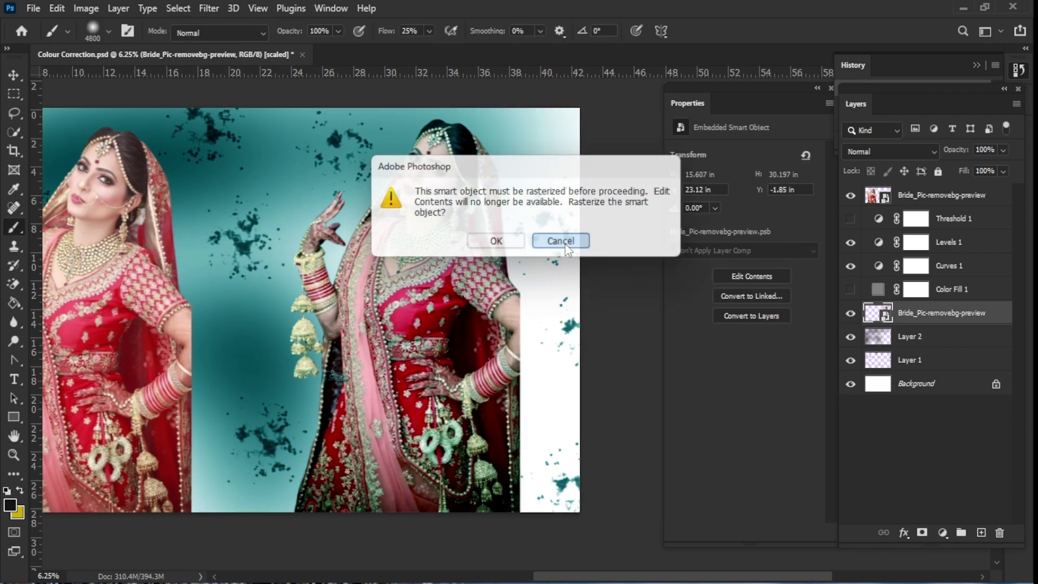
left_click(564, 242)
left_click(907, 337)
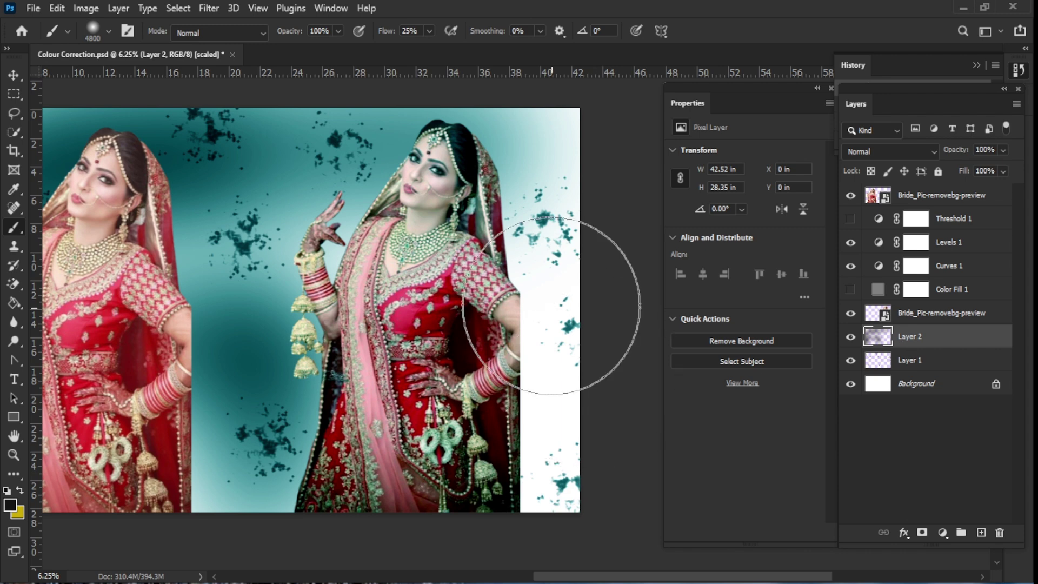
mouse_move(557, 313)
left_mouse_down()
mouse_move(575, 479)
mouse_move(574, 408)
mouse_move(573, 565)
left_mouse_up()
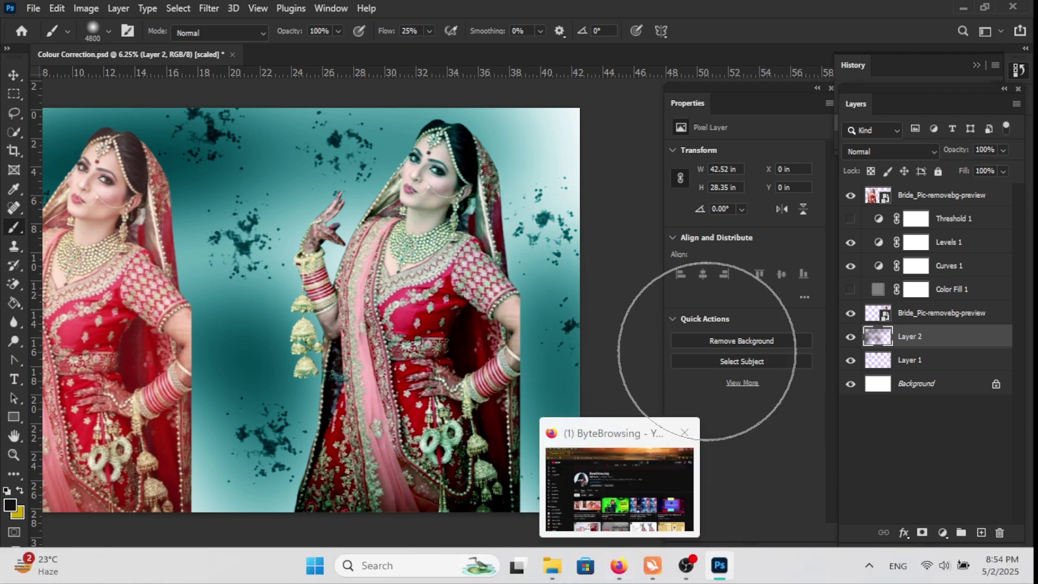
key("ctrl+z")
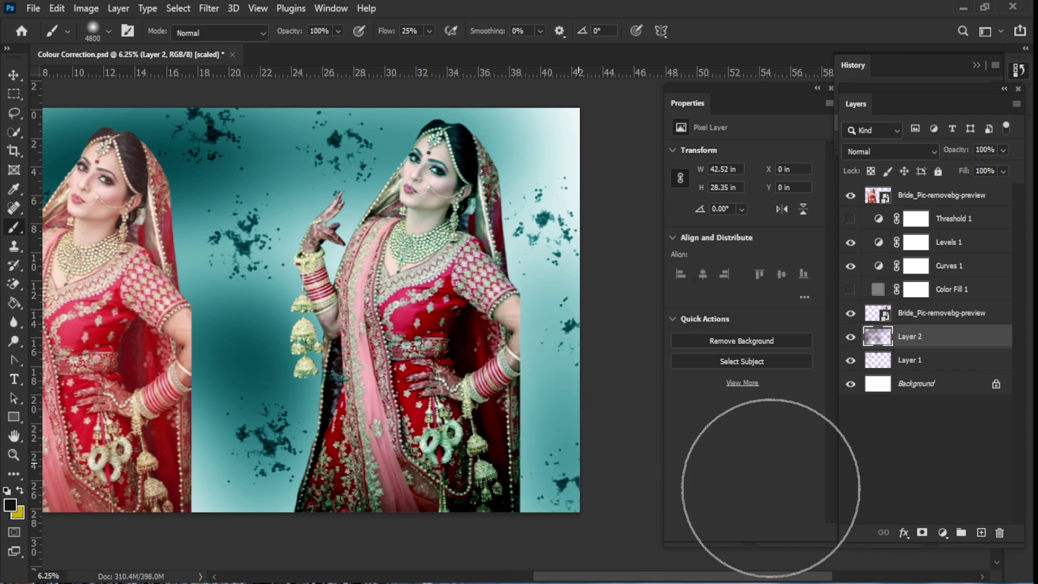
key("ctrl+shift+z")
key("ctrl+z")
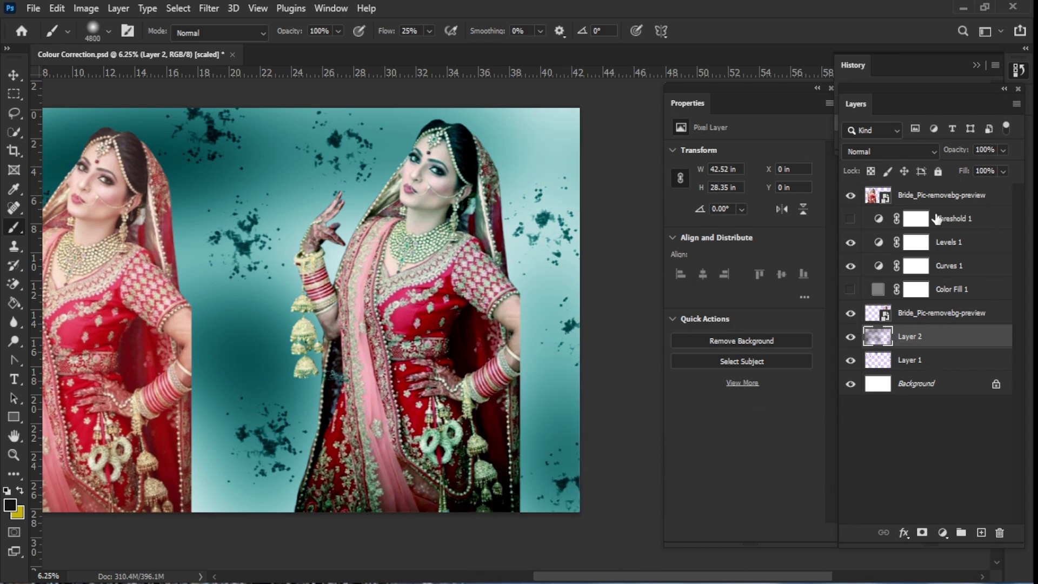
- Set Layer 2's blend mode to Luminosity and lower its opacity to 30%
left_click(917, 154)
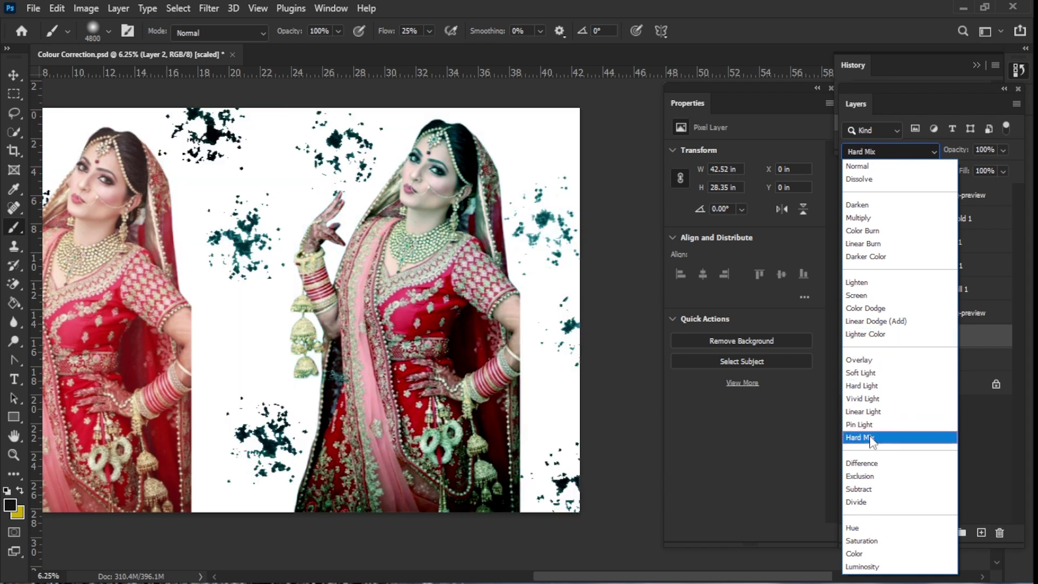
left_click(861, 567)
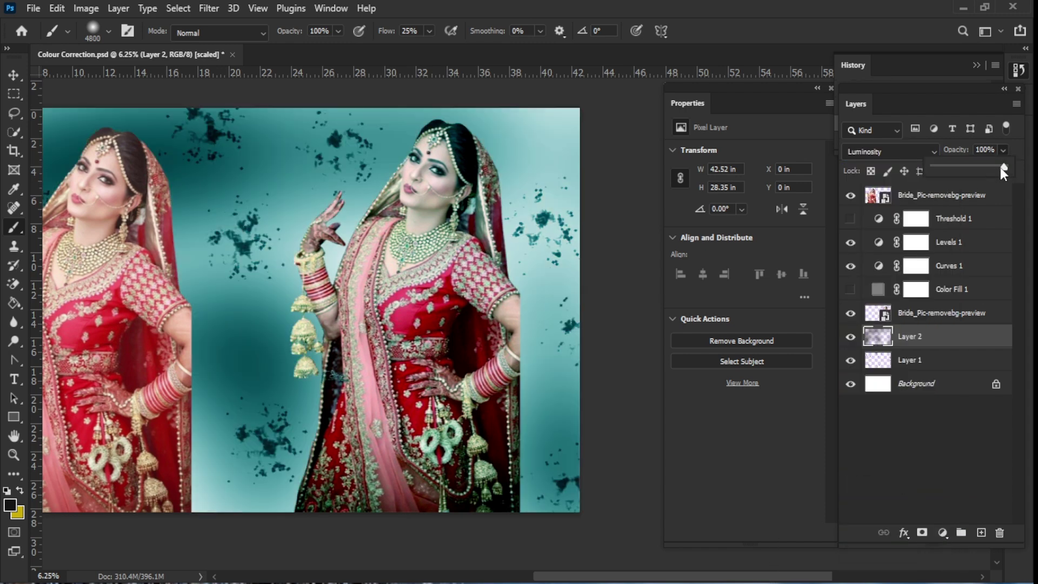
left_click_drag(1000, 167, 948, 165)
key("h")
left_click_drag(630, 415, 742, 408)
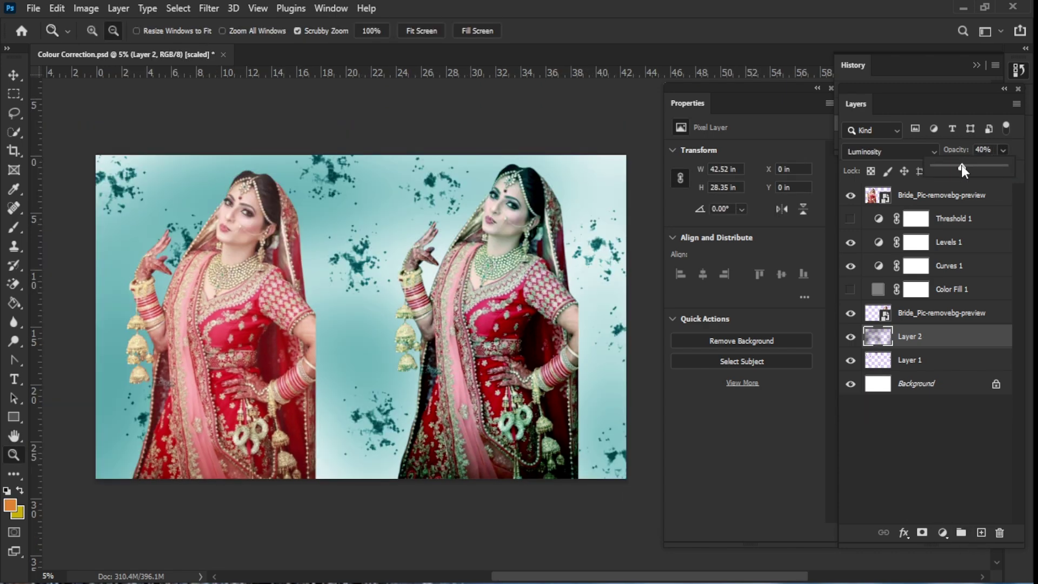
left_click_drag(961, 165, 955, 165)
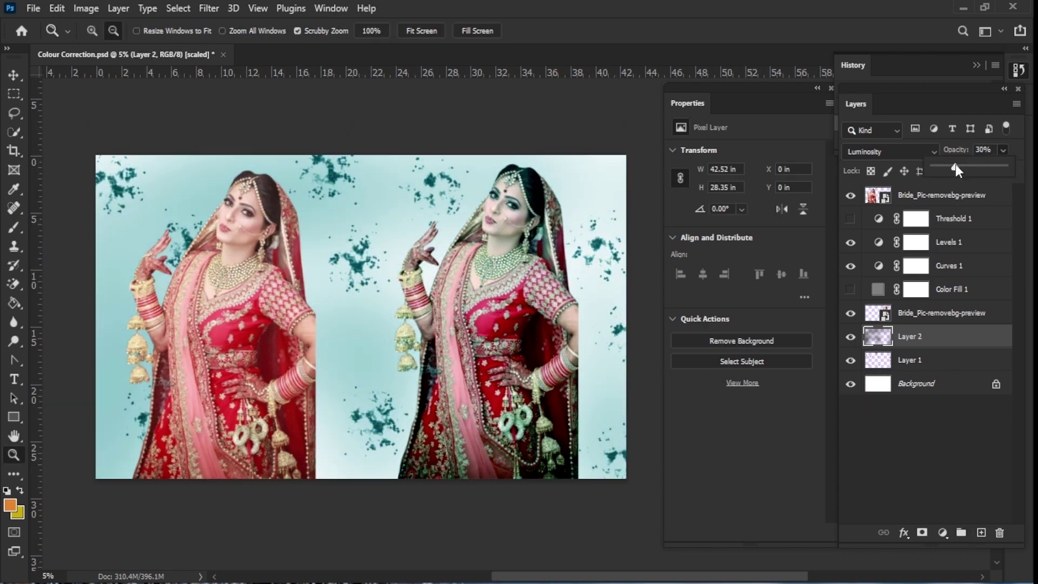
- Add a new layer above Layer 2, try an orange dab between the brides and undo it
key("b")
left_click(981, 532)
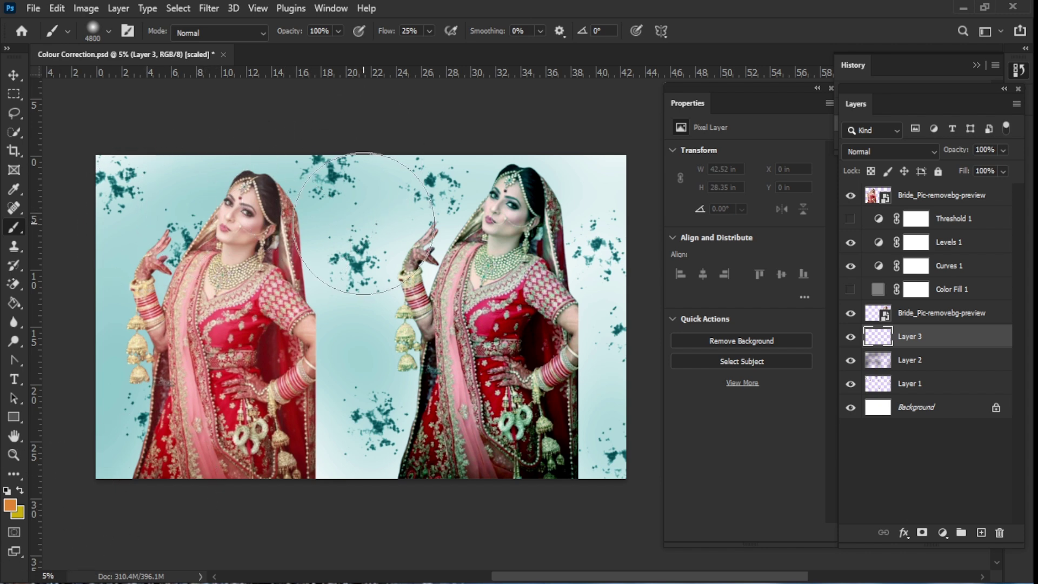
left_click(362, 180)
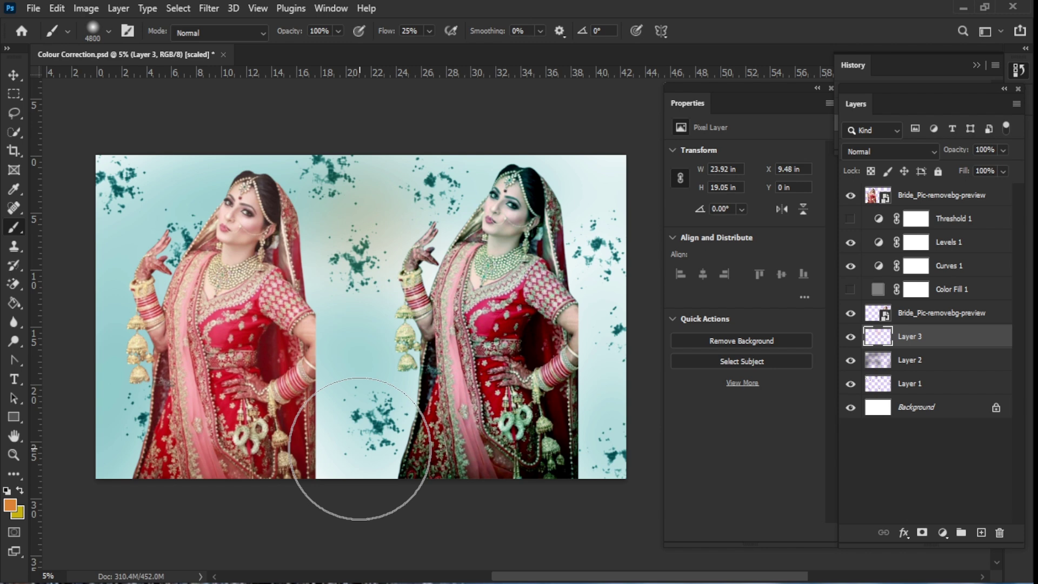
key("ctrl+z")
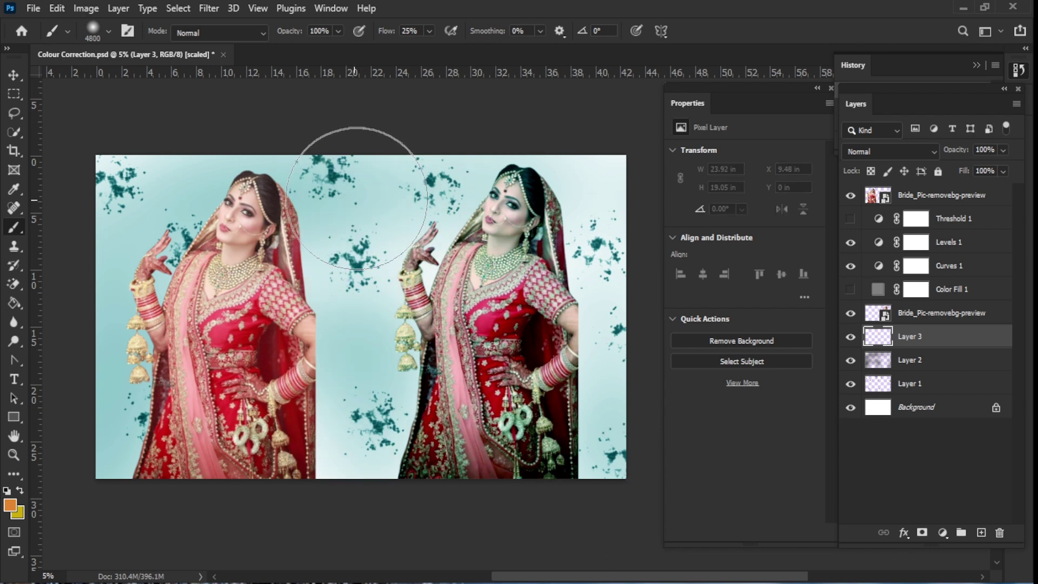
- Set the foreground colour to white and paint a soft glow on Layer 3 behind the corrected bride's head
left_click(11, 511)
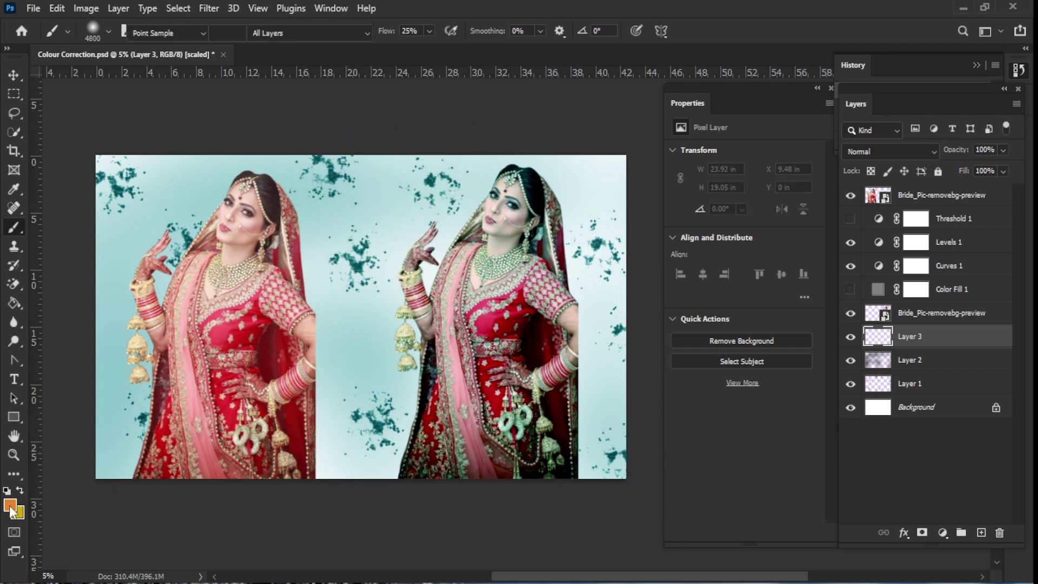
left_click(417, 234)
left_click(755, 226)
left_click(528, 178)
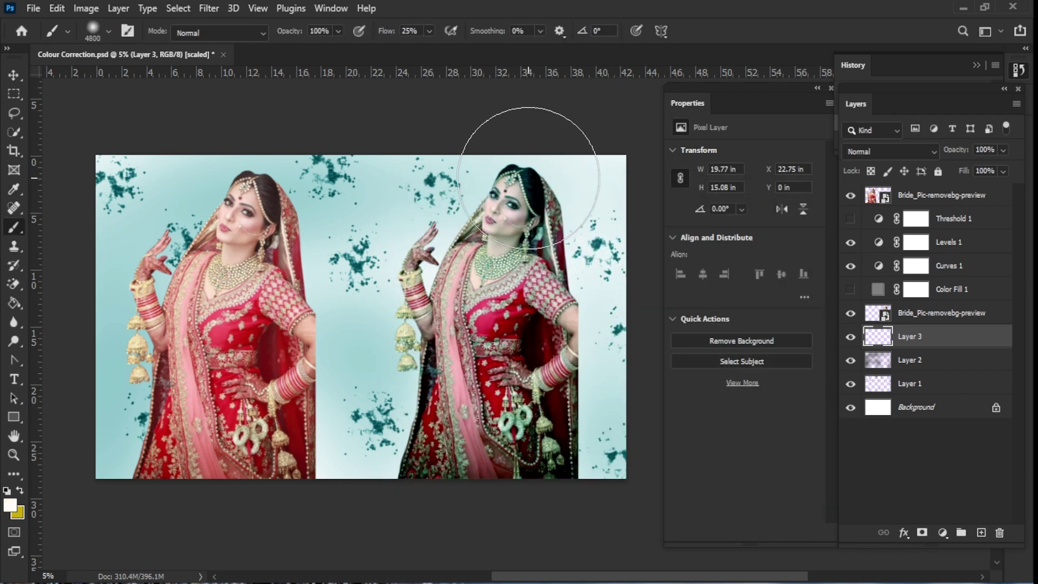
left_click_drag(528, 177, 506, 193)
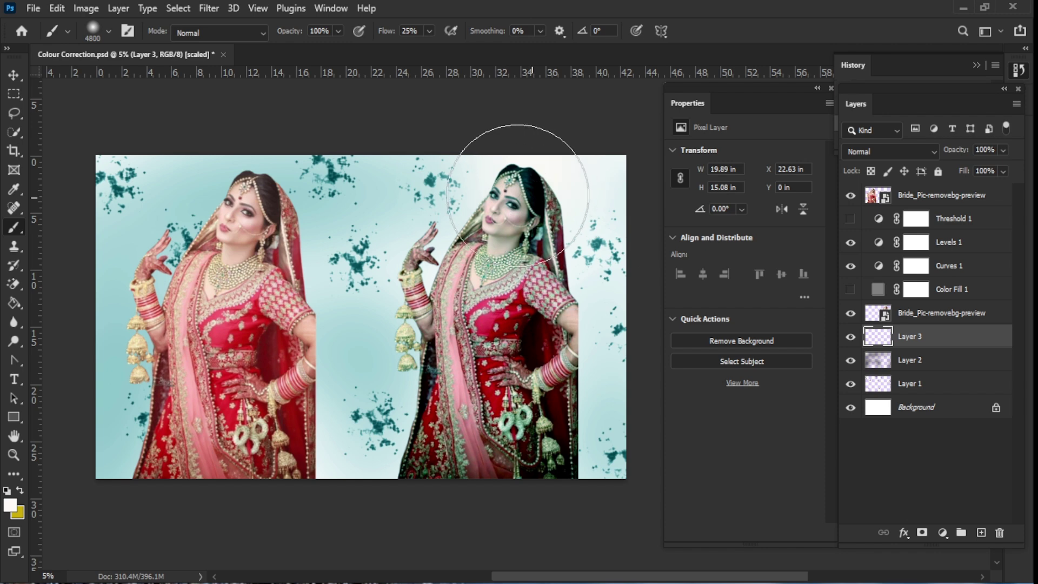
left_click(517, 195)
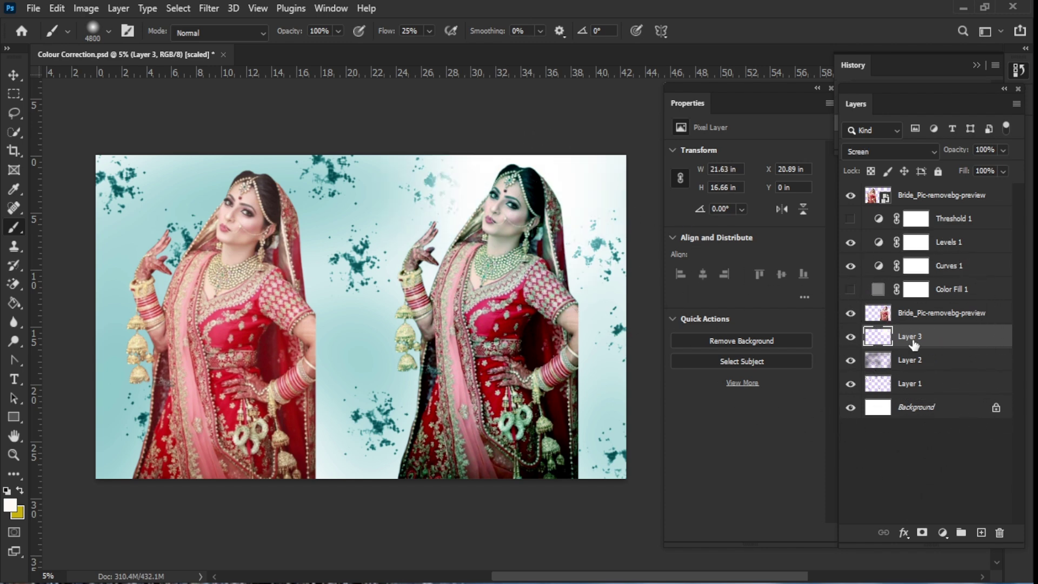
- Free Transform the white glow on Layer 3, rotating and enlarging it to about 30.21 by 26.88 in behind the corrected bride
key("ctrl+t")
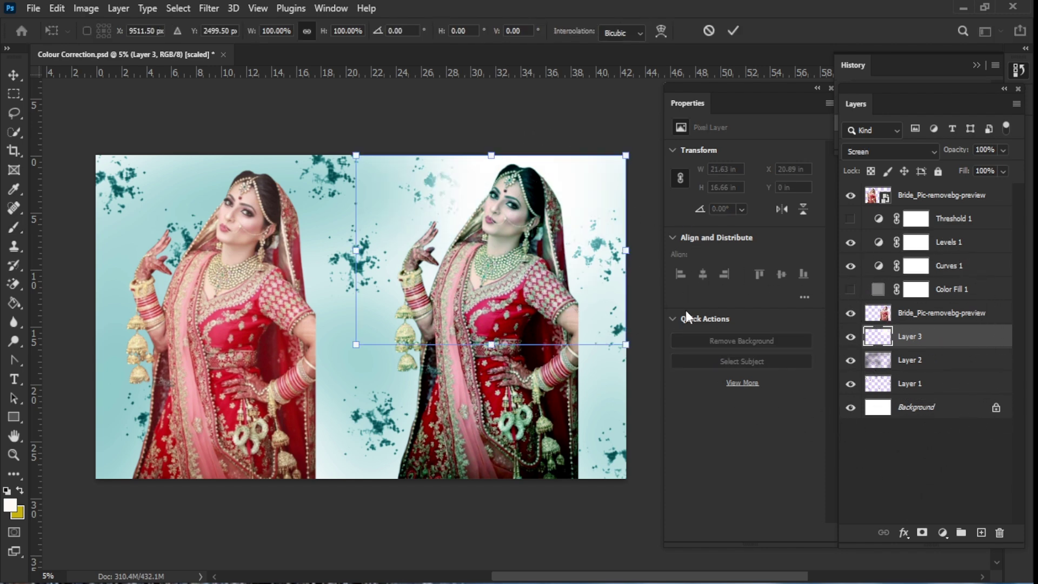
left_click_drag(598, 285, 602, 308)
left_click_drag(628, 348, 655, 311)
left_click_drag(601, 362, 627, 289)
left_click_drag(543, 328, 571, 366)
key("Return")
key("b")
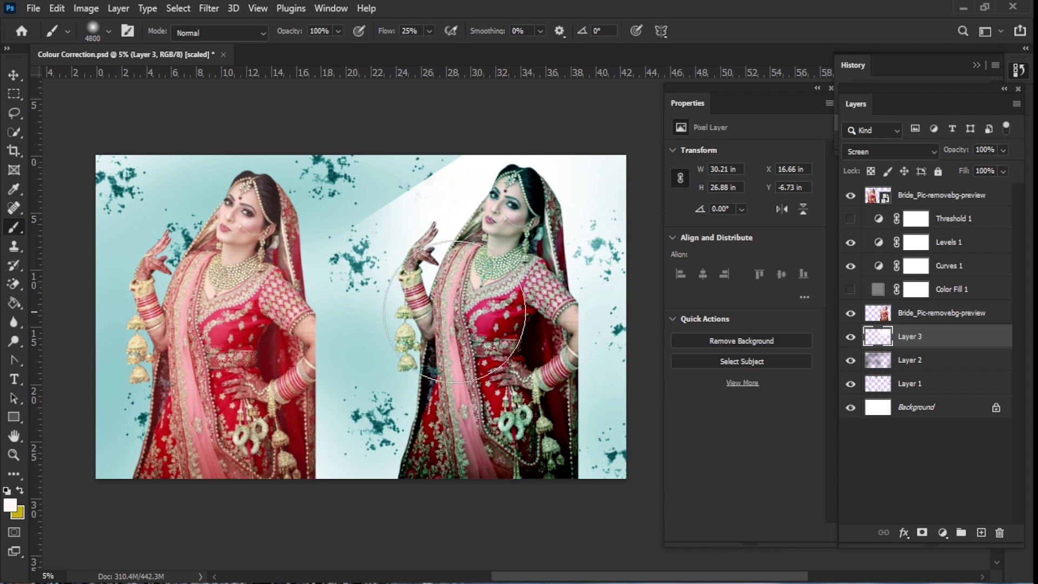
key("ctrl+t")
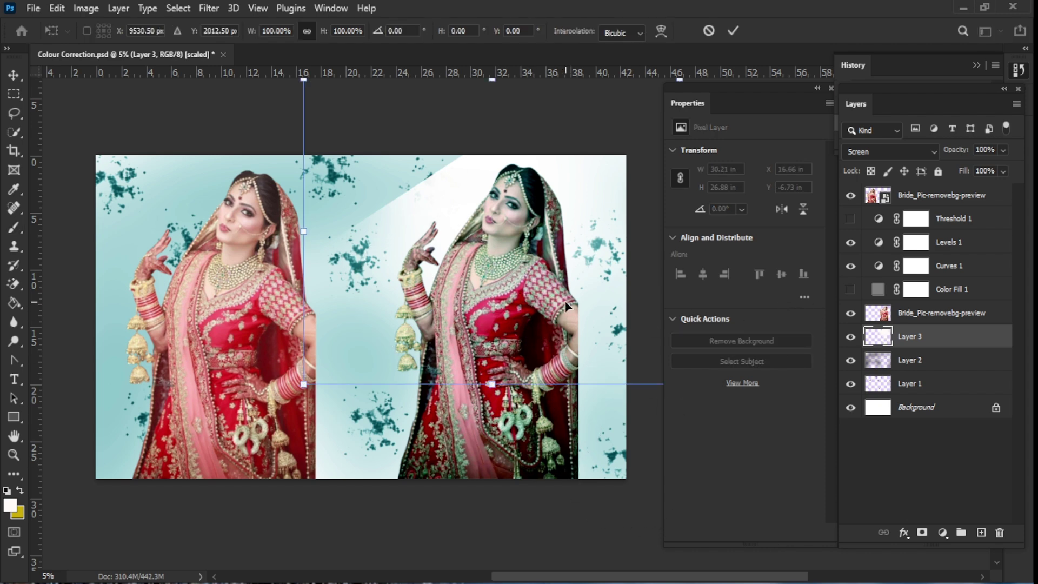
left_click(733, 32)
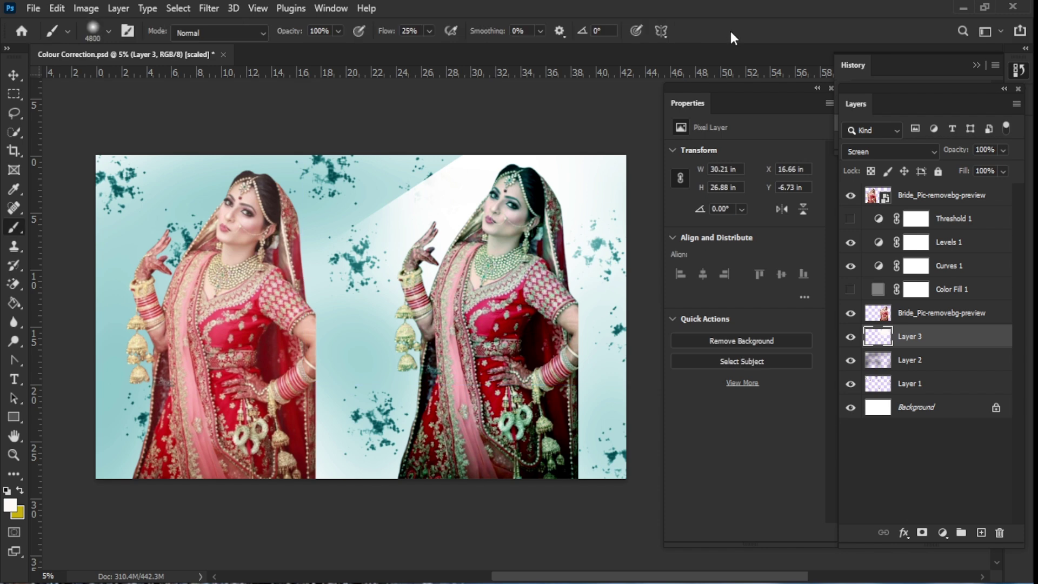
- Duplicate the white glow on Layer 3 and select the copy
key("ctrl+j")
left_click(14, 75)
left_click_drag(233, 263, 251, 276)
left_click(919, 336)
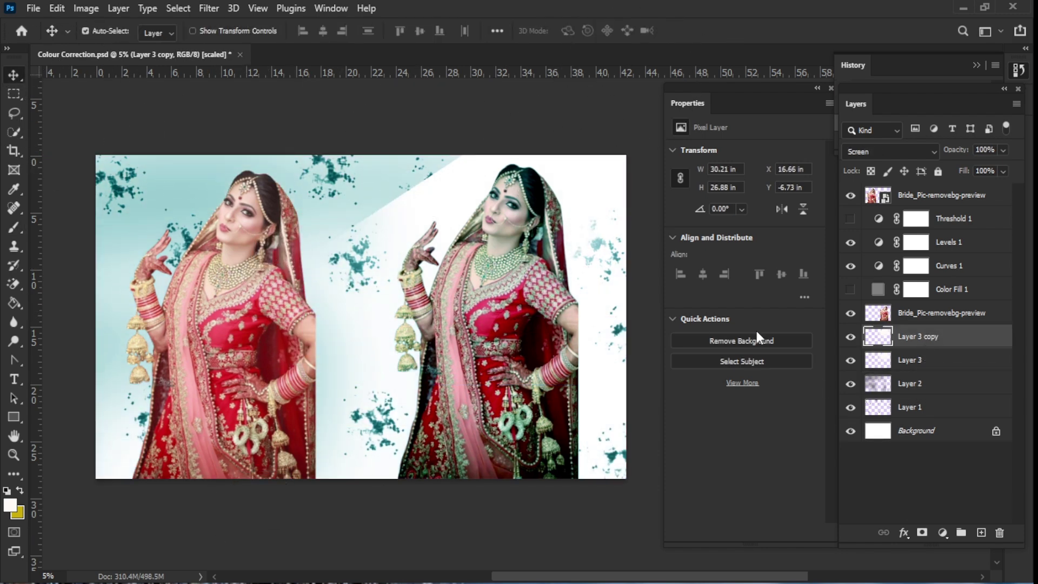
- Free Transform the duplicated white glow, rotating and enlarging it to about 44.48 by 47.64 in behind the original bride
key("ctrl+t")
left_click_drag(535, 252, 125, 385)
left_click_drag(172, 535, 215, 460)
left_click_drag(227, 545, 458, 298)
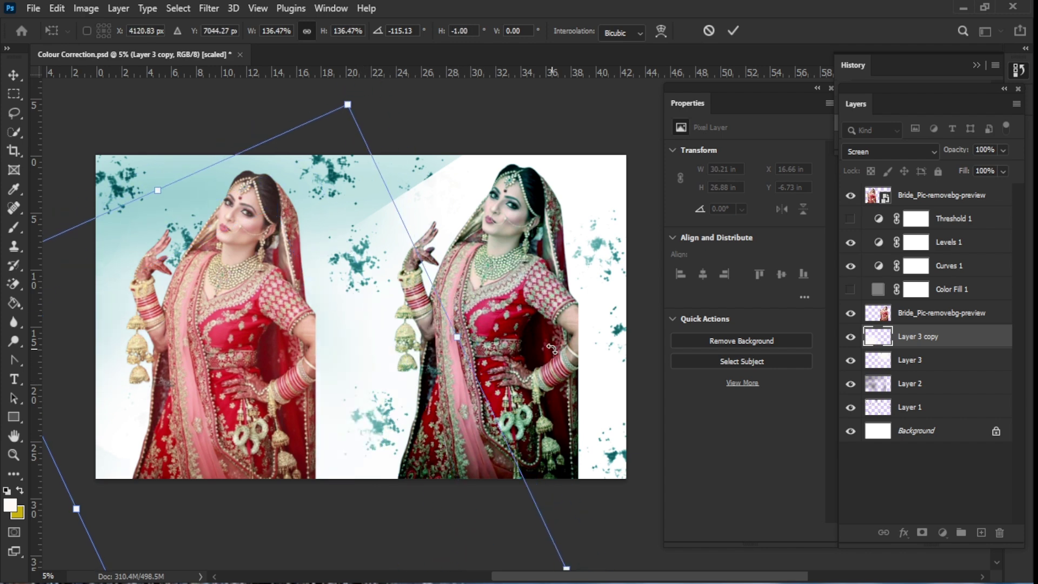
left_click_drag(398, 388, 414, 230)
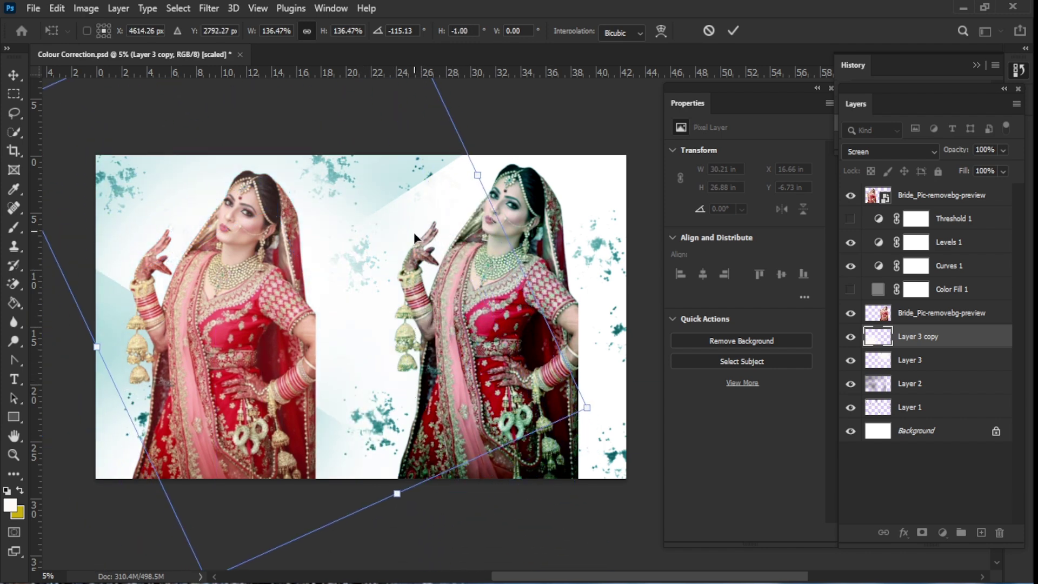
left_click_drag(400, 492, 551, 524)
key("Return")
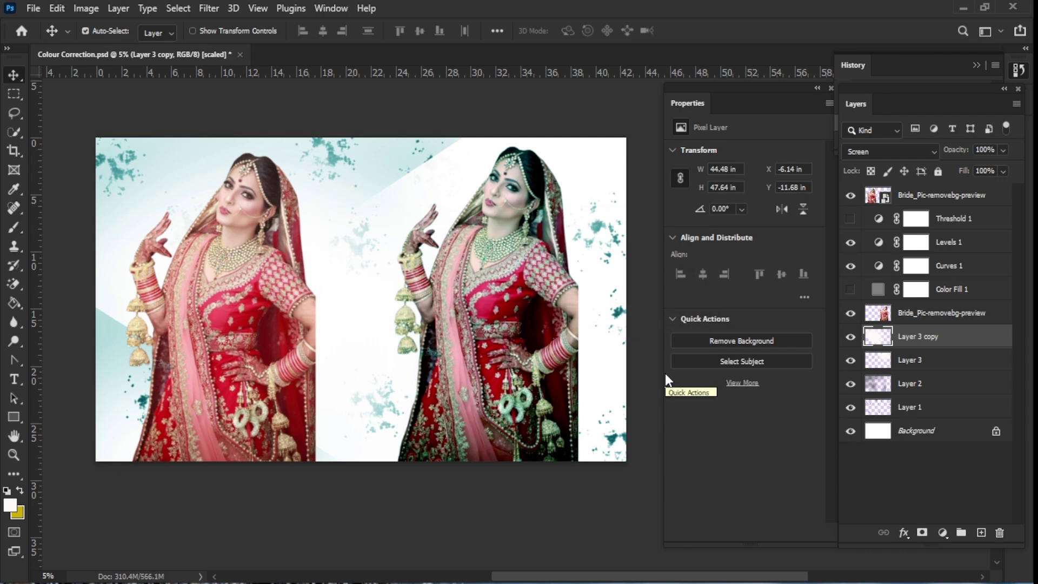
- Move the corrected bride cutout toward the canvas's right edge, to about X 27.57 in
key("h")
left_click_drag(568, 537, 548, 549)
key("ctrl+t")
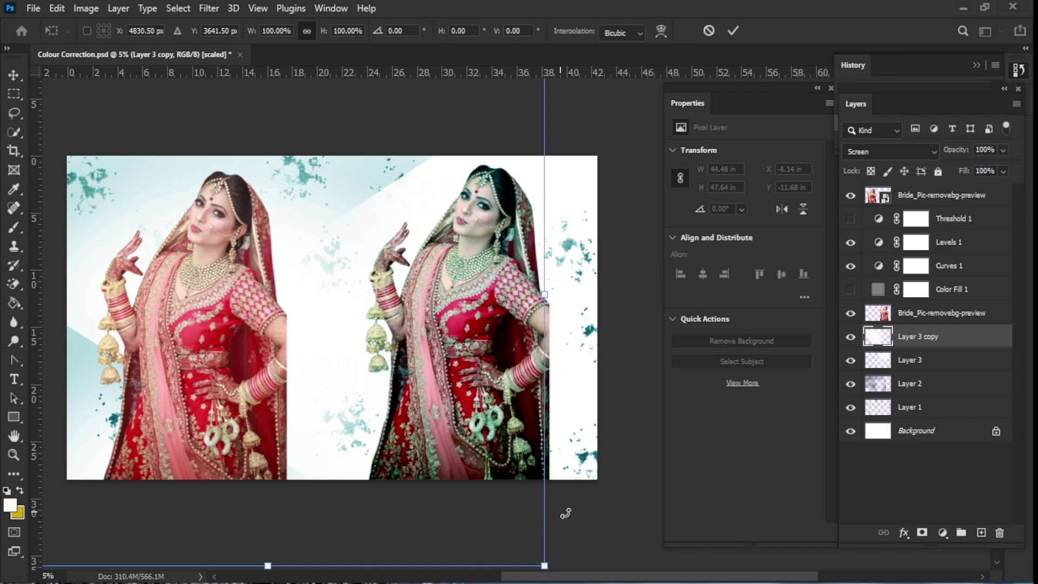
left_click(733, 31)
left_click(933, 314)
key("ctrl+t")
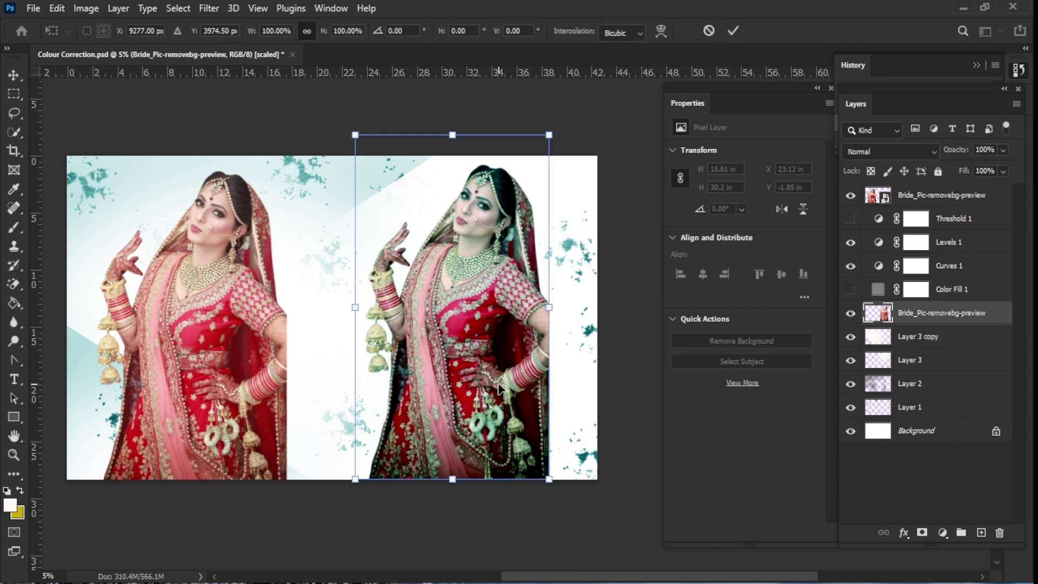
left_click_drag(497, 387, 554, 389)
left_click(733, 31)
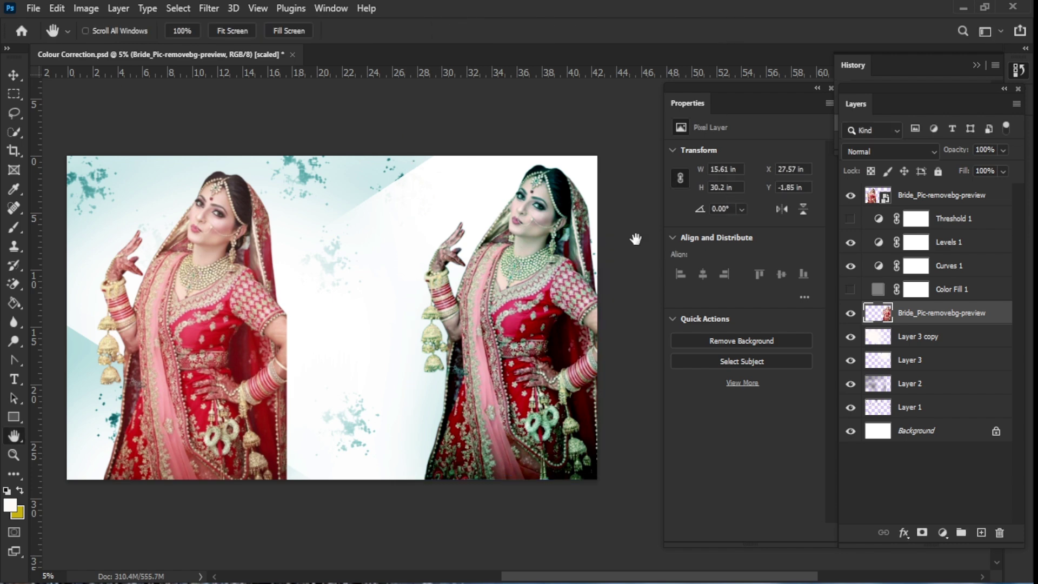
- Move the original bride smart object to the canvas's left edge and undo its slight rotation
key("ctrl+t")
left_click(941, 195)
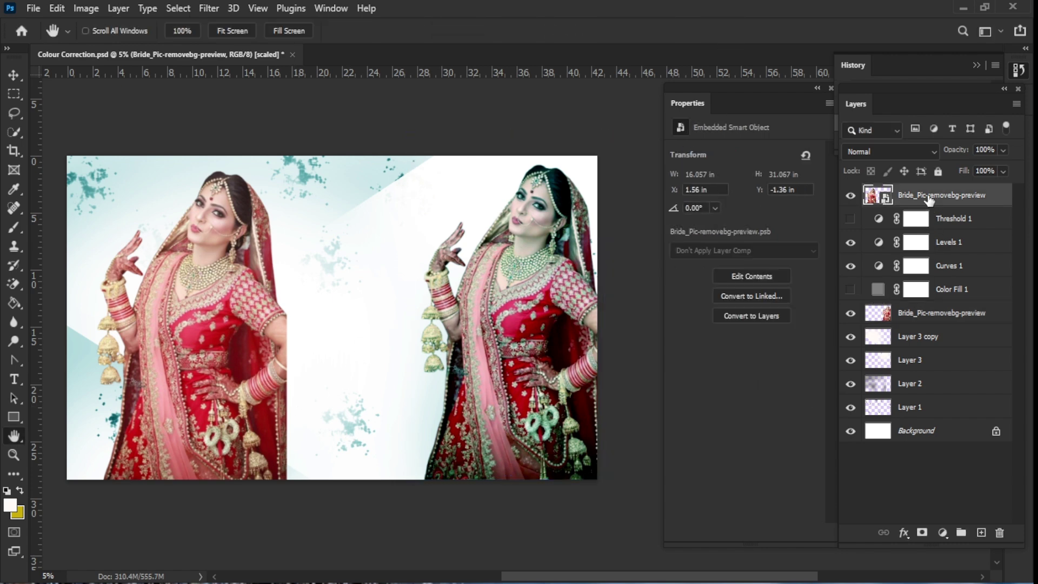
key("ctrl+t")
left_click_drag(223, 373, 185, 367)
left_click_drag(274, 417, 277, 413)
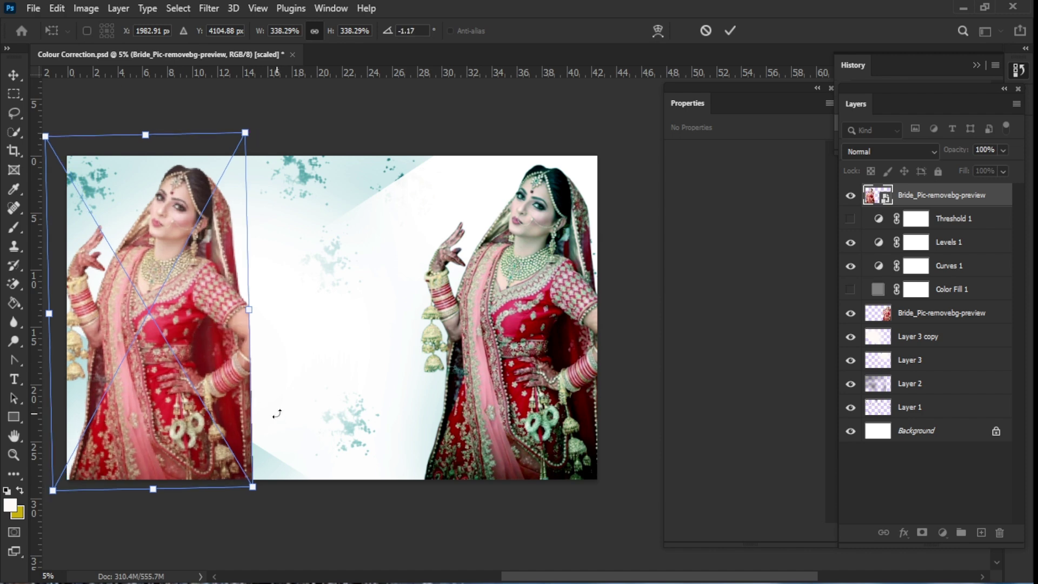
key("ctrl+z")
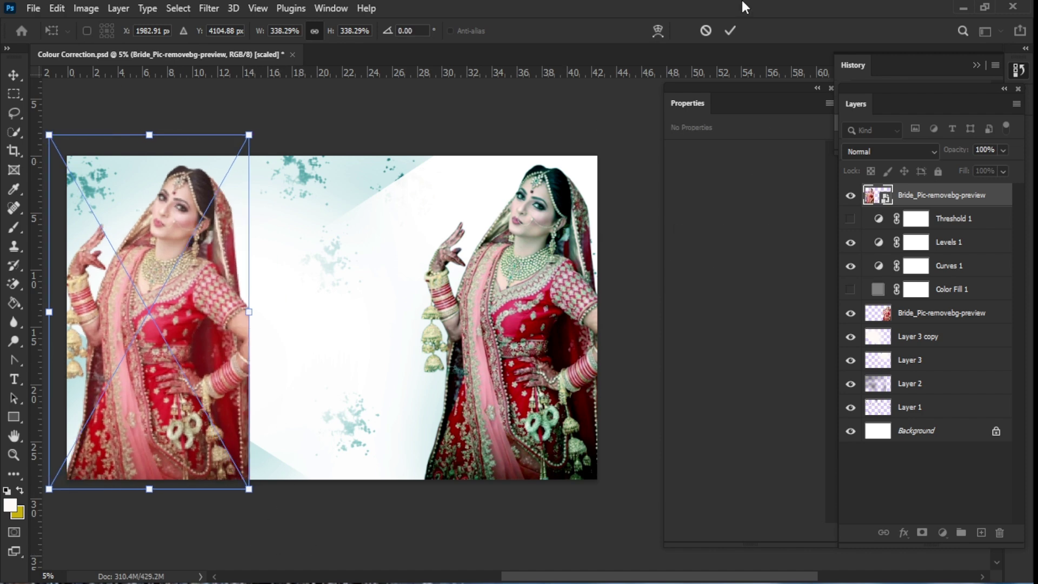
key("Return")
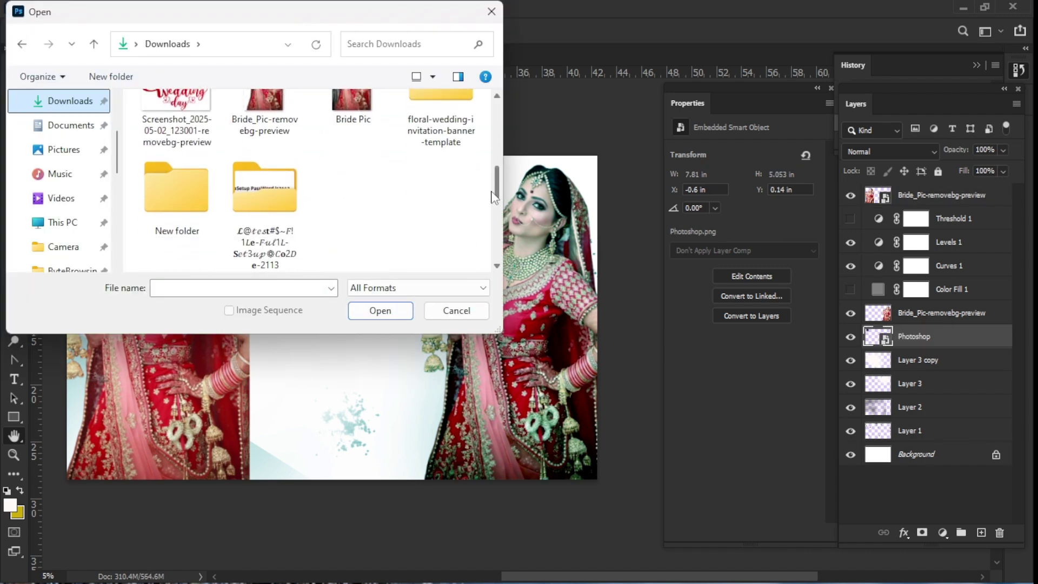
- Open 6888855.psd from the floral-wedding-invitation-banner-template folder in Downloads
double_click(284, 190)
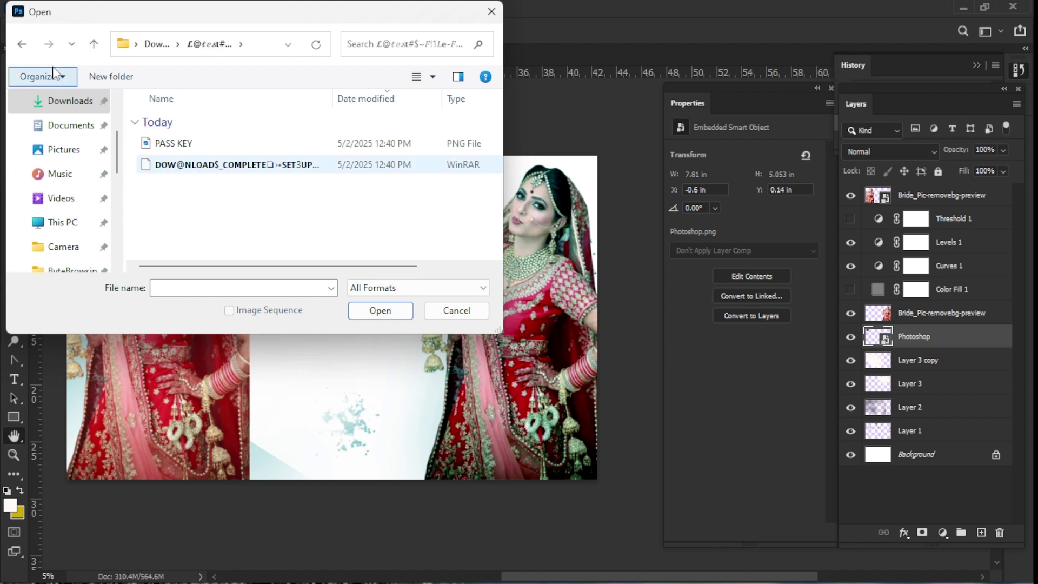
left_click(21, 44)
left_click(453, 124)
double_click(452, 125)
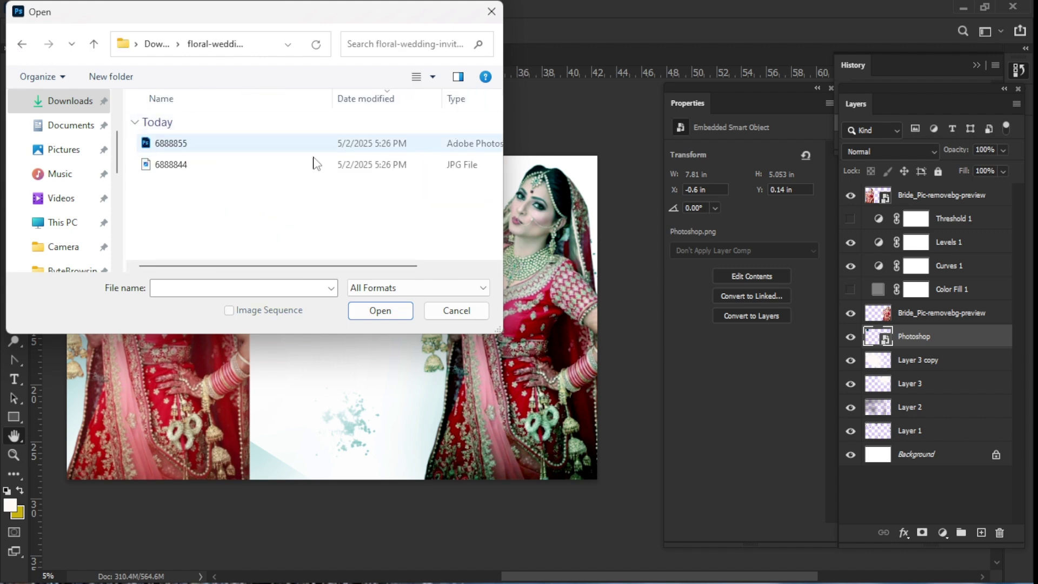
double_click(227, 154)
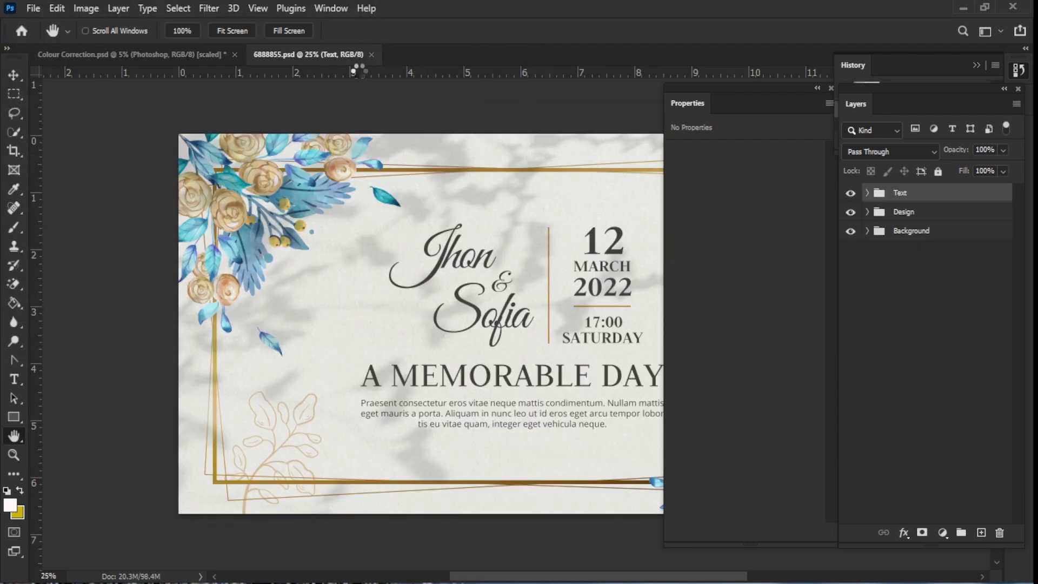
- Examine the template's Text group to find the layers that make up the script title
left_click(866, 193)
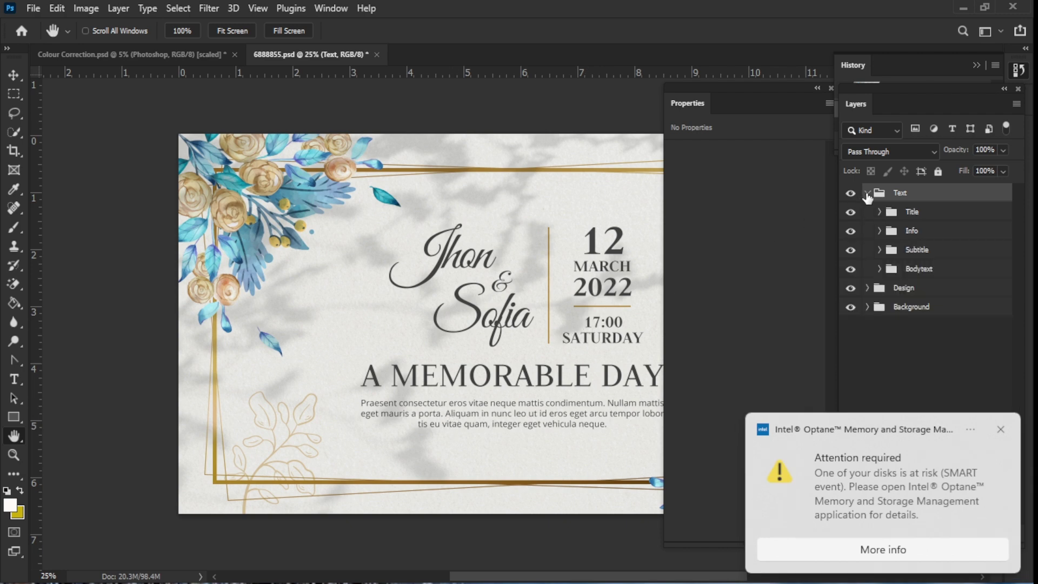
left_click(879, 250)
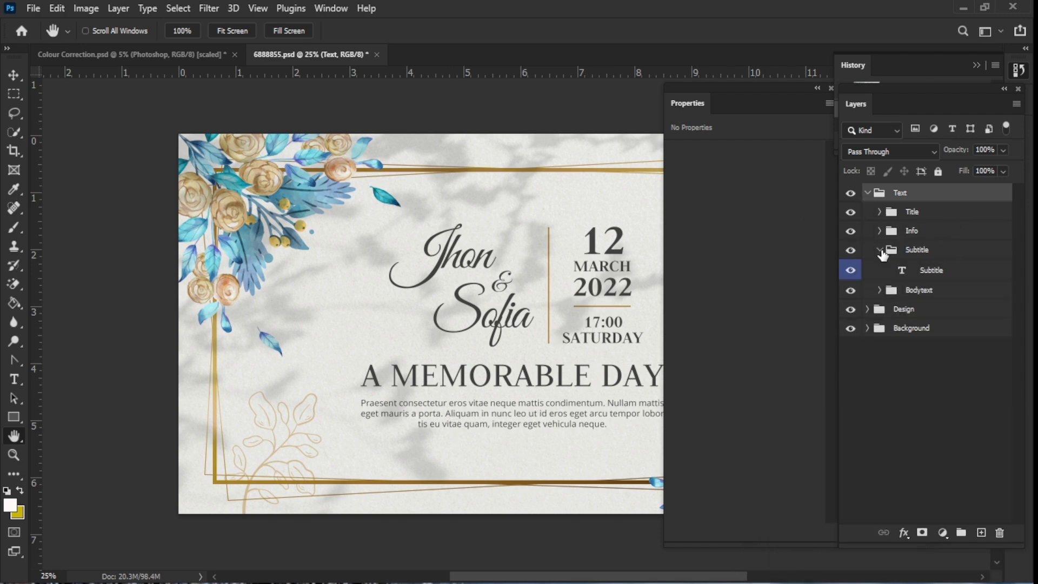
left_click(880, 250)
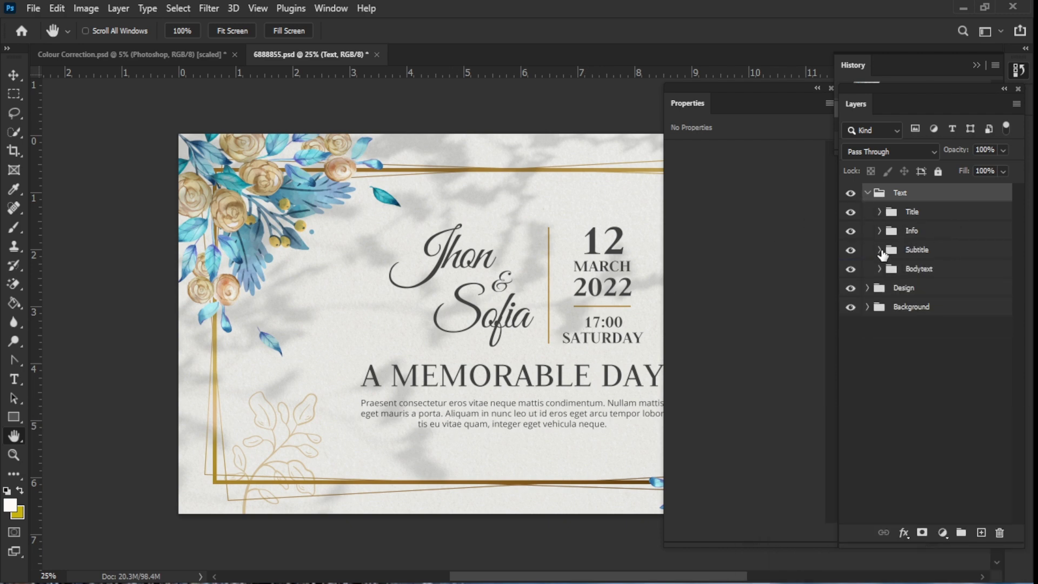
left_click(893, 213)
left_click(879, 212)
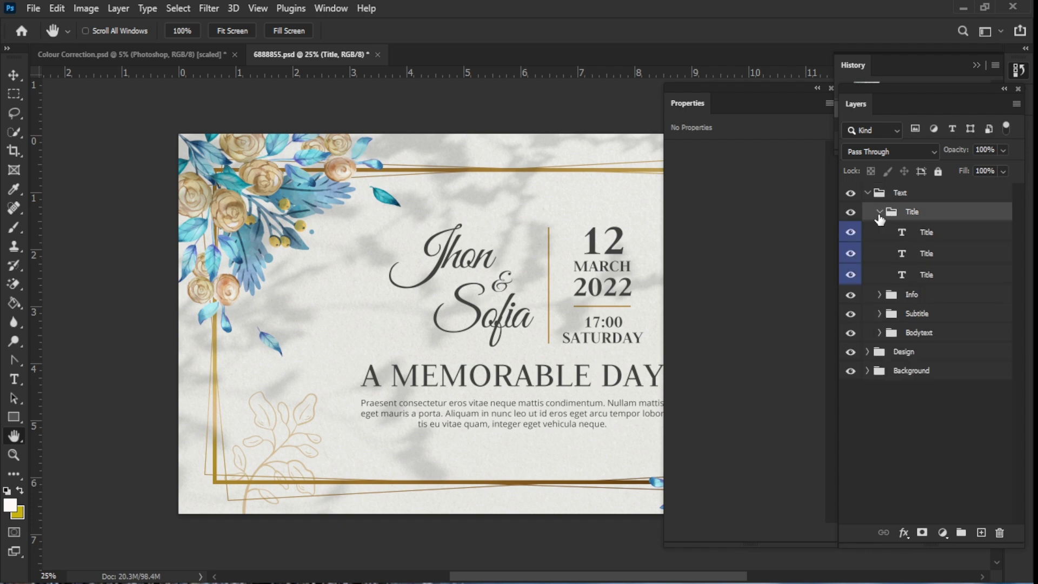
left_click(904, 240)
left_click(919, 258)
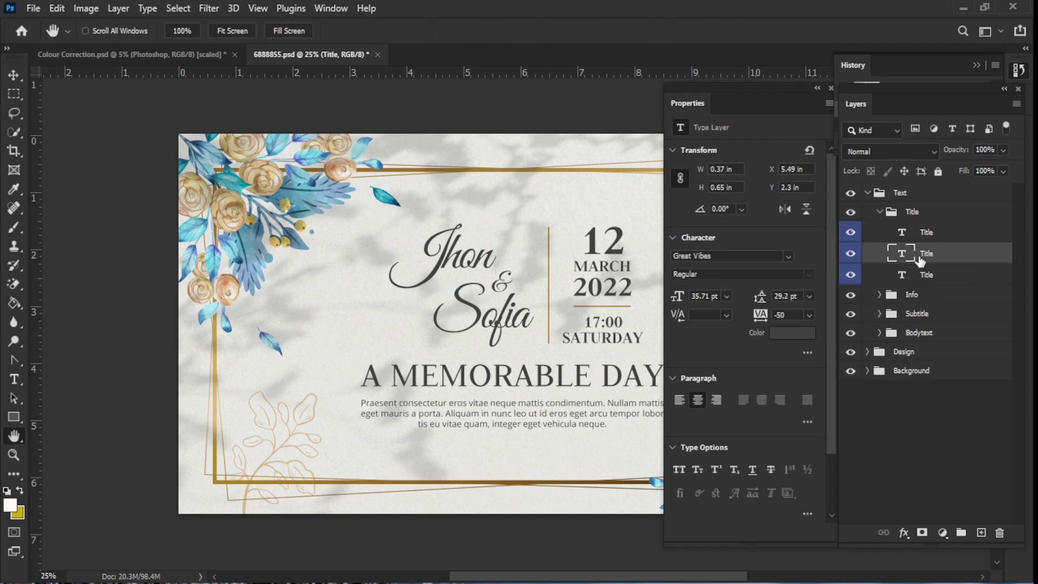
key("ctrl+t")
left_click(931, 279)
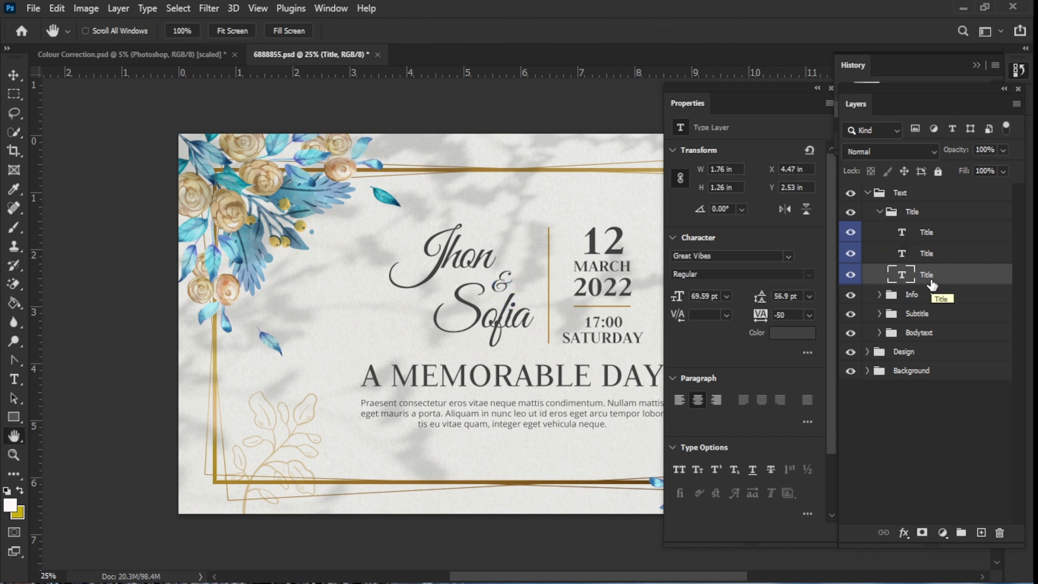
- Copy the template's Title group into Colour Correction.psd and place it at the top of the layer stack
left_click_drag(892, 211, 597, 230)
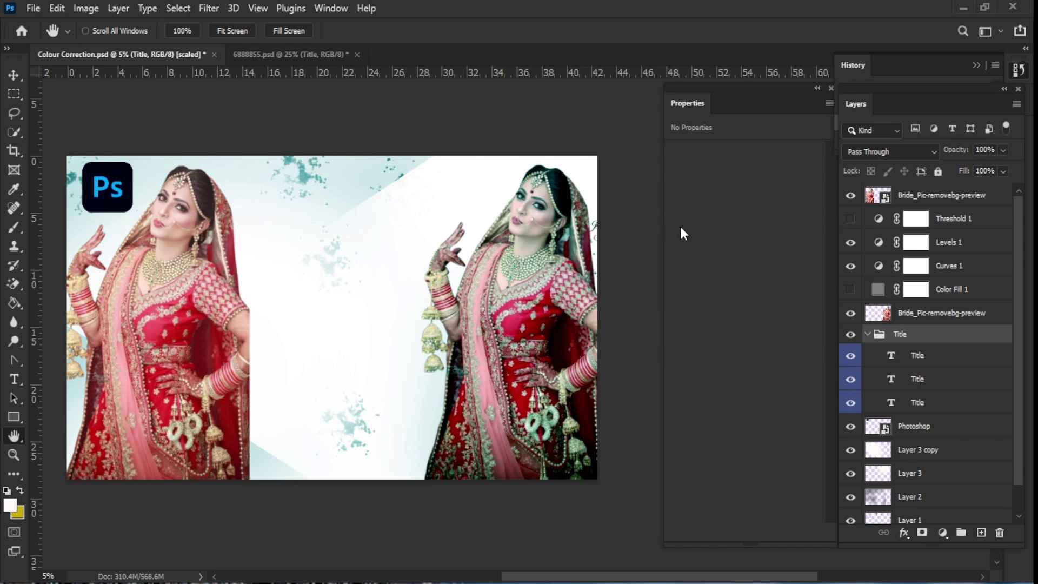
left_click_drag(890, 336, 927, 194)
left_click(911, 215)
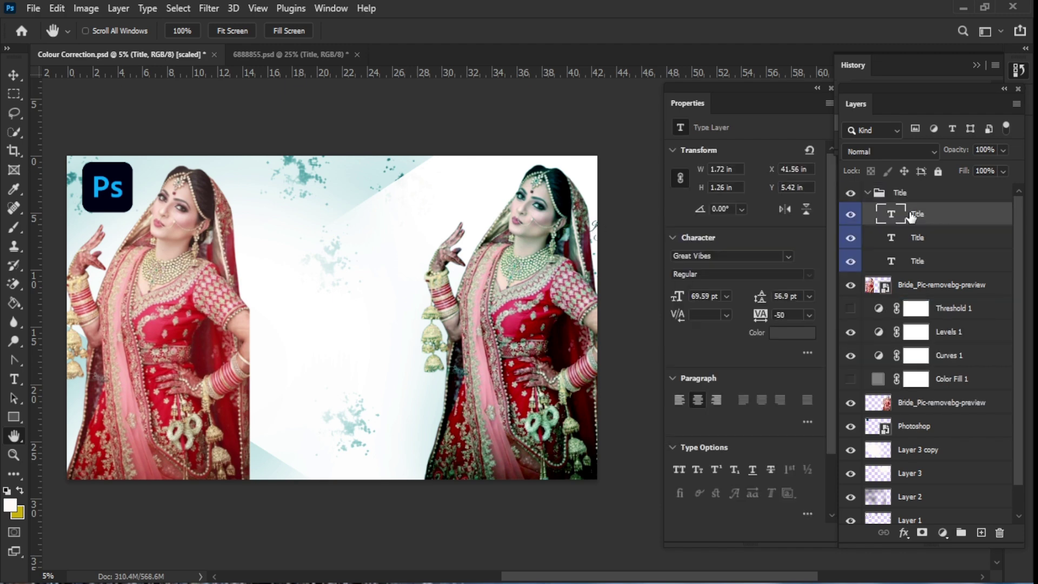
left_click(790, 333)
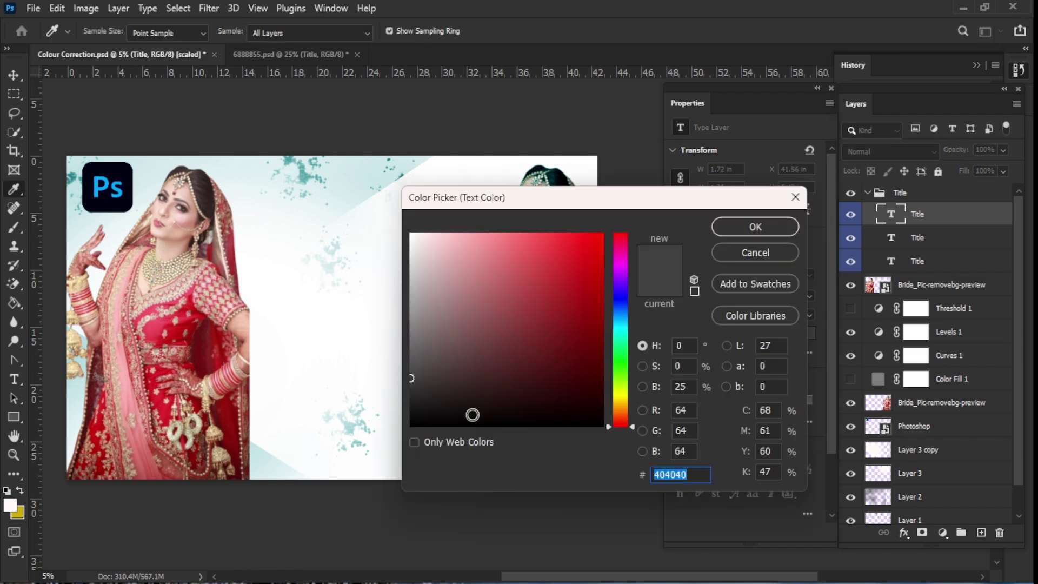
left_click(754, 226)
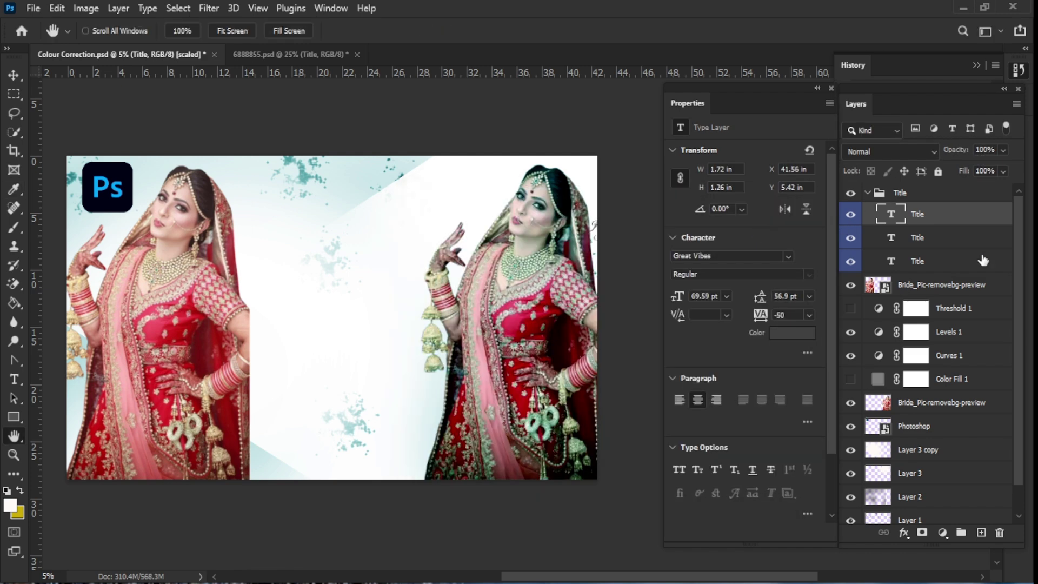
- Free Transform the Title group, enlarging it to about 593%, rotating it about -34.23° and placing it between the two brides
left_click(868, 193)
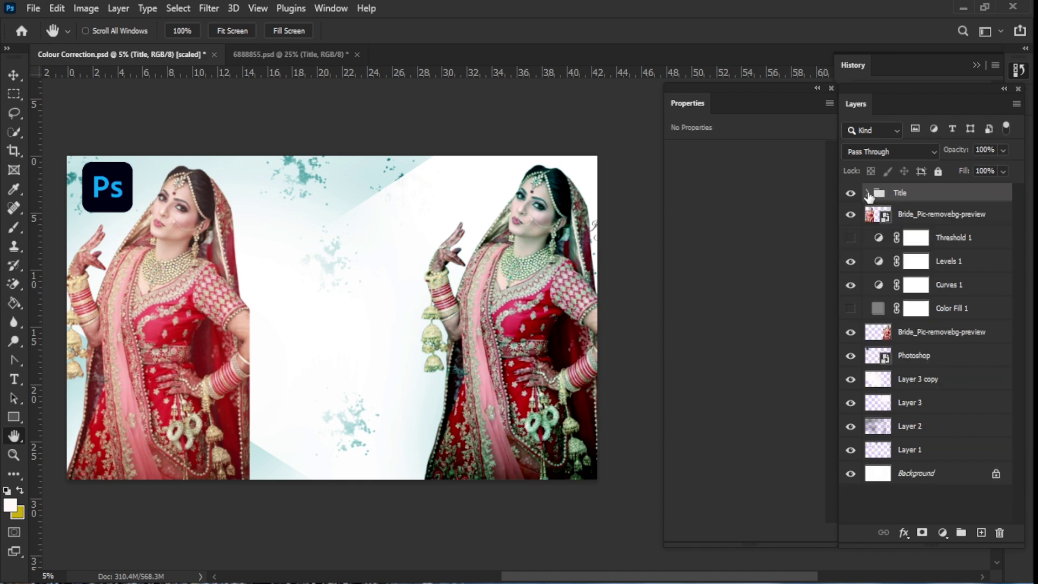
left_click(868, 193)
left_click(868, 193)
key("ctrl+t")
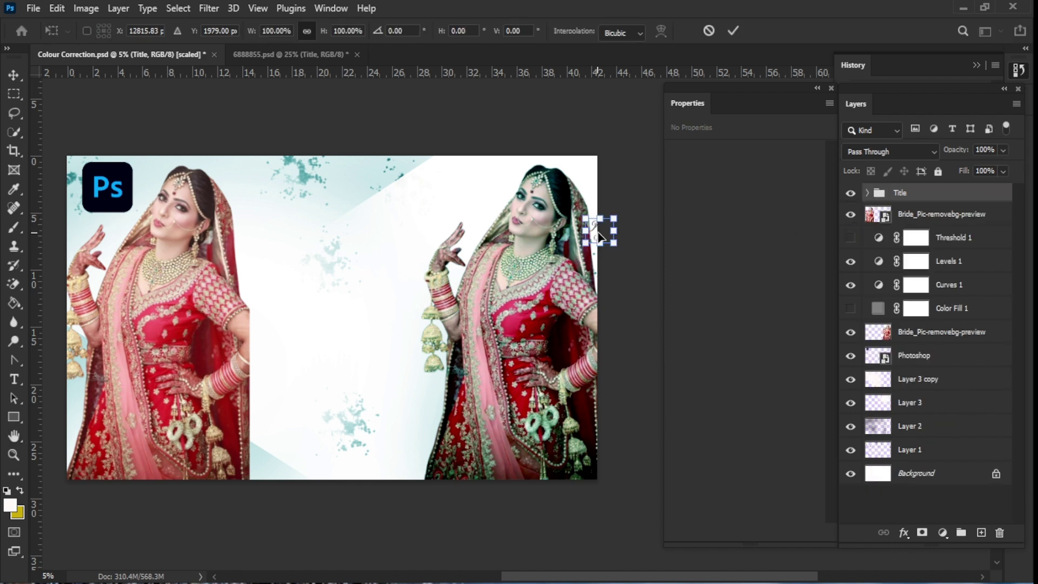
left_click_drag(614, 243, 715, 332)
left_click_drag(627, 270, 306, 226)
mouse_move(397, 290)
left_mouse_down()
mouse_move(474, 240)
mouse_move(372, 282)
mouse_move(461, 359)
mouse_move(425, 311)
mouse_move(399, 296)
left_mouse_up()
left_click_drag(374, 269, 386, 358)
left_click_drag(412, 323, 478, 319)
left_click_drag(399, 374, 387, 281)
left_click_drag(461, 317, 409, 269)
left_click_drag(369, 219, 372, 252)
mouse_move(337, 299)
left_mouse_down()
mouse_move(350, 310)
mouse_move(346, 294)
left_mouse_up()
left_click_drag(361, 349, 419, 304)
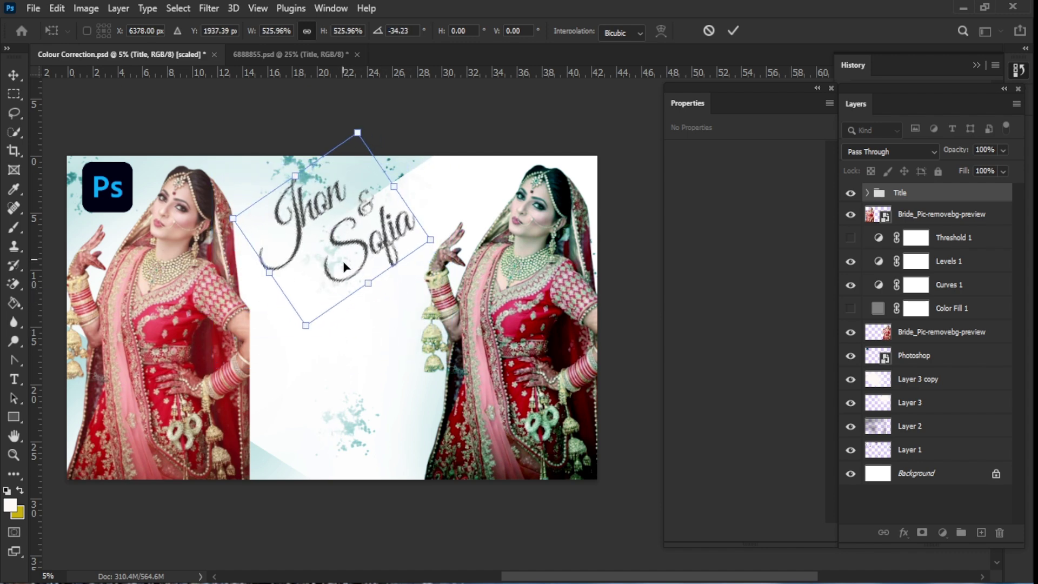
left_click_drag(345, 258, 378, 319)
left_click_drag(351, 299, 359, 319)
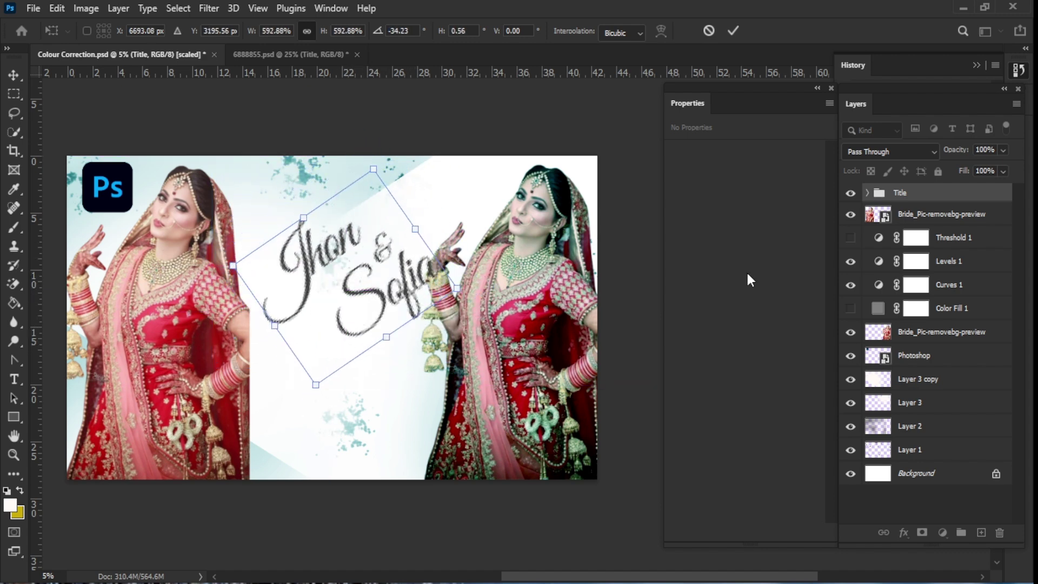
- Replace the first name in the Title group with "Colour"
left_click(916, 248)
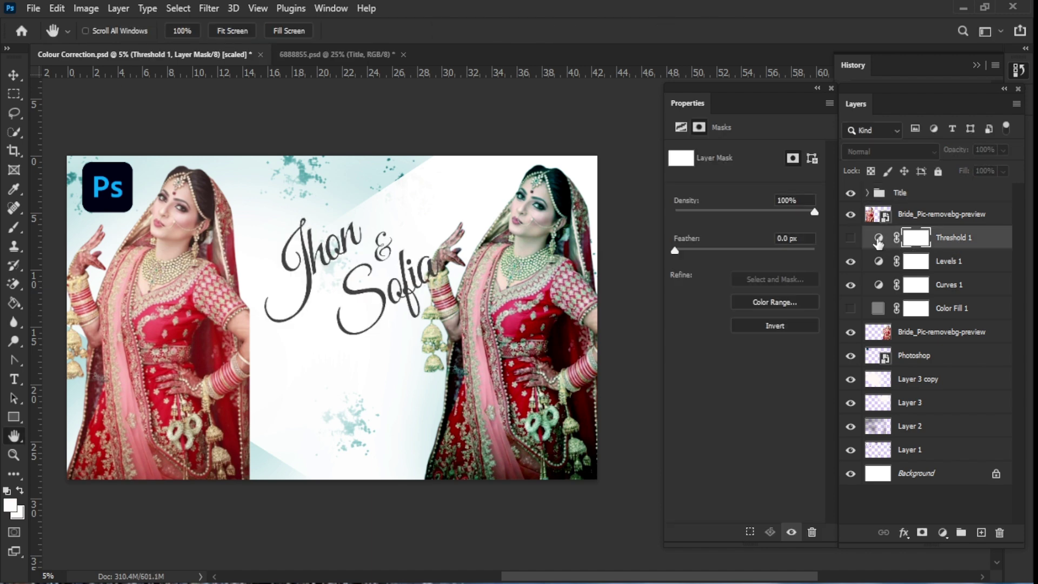
left_click(868, 193)
left_click(893, 215)
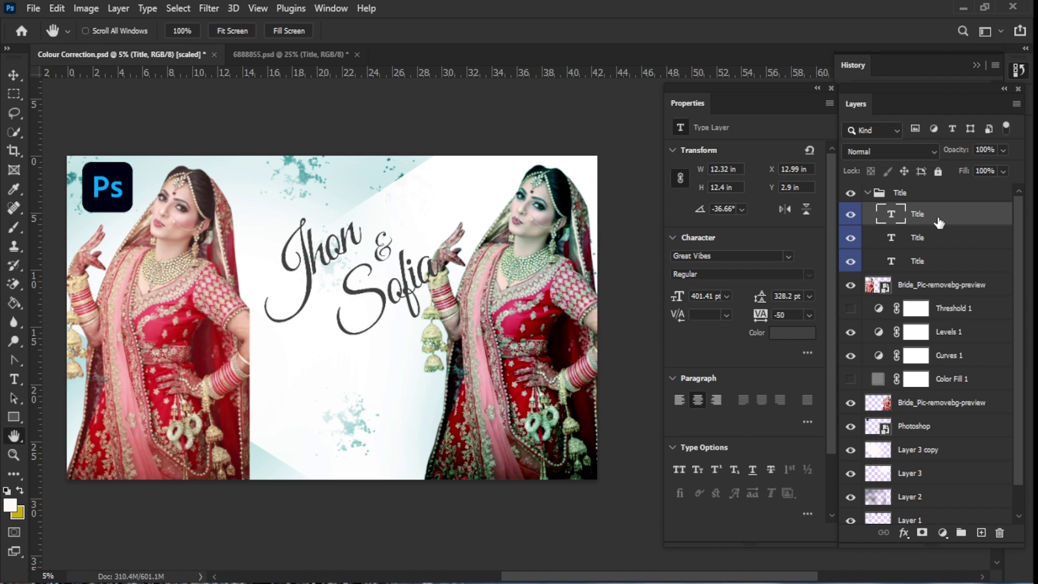
double_click(893, 218)
type("Colour")
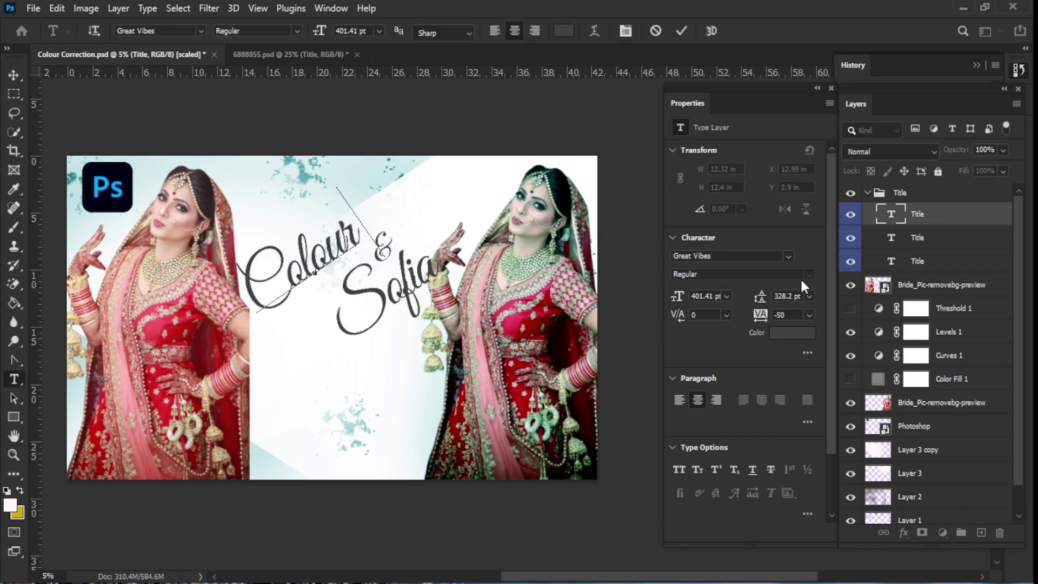
- Delete the title's ampersand text and replace the second name with "Correction"
double_click(892, 243)
key("BackSpace")
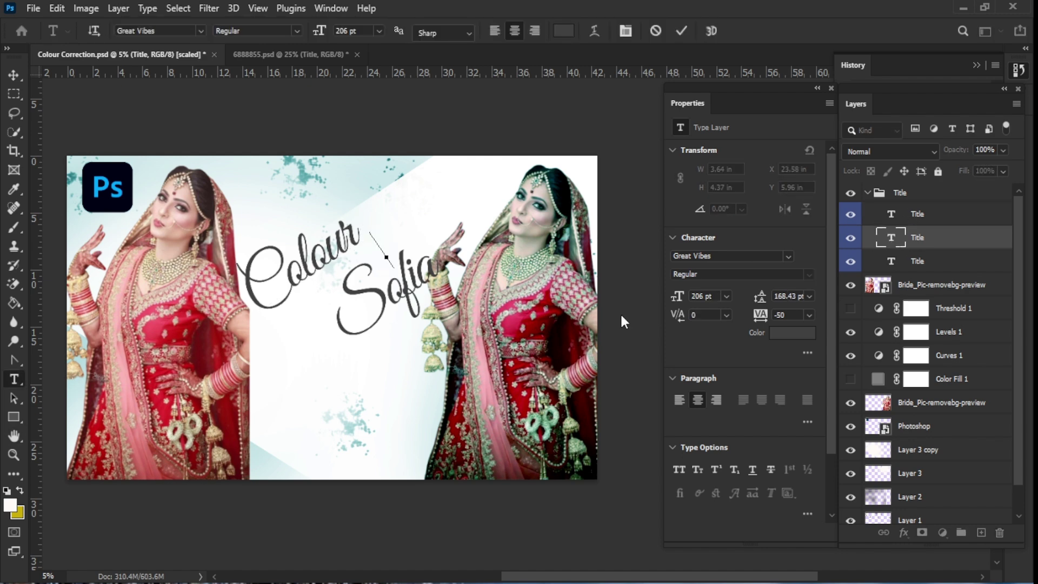
double_click(892, 262)
key("BackSpace")
type("Co")
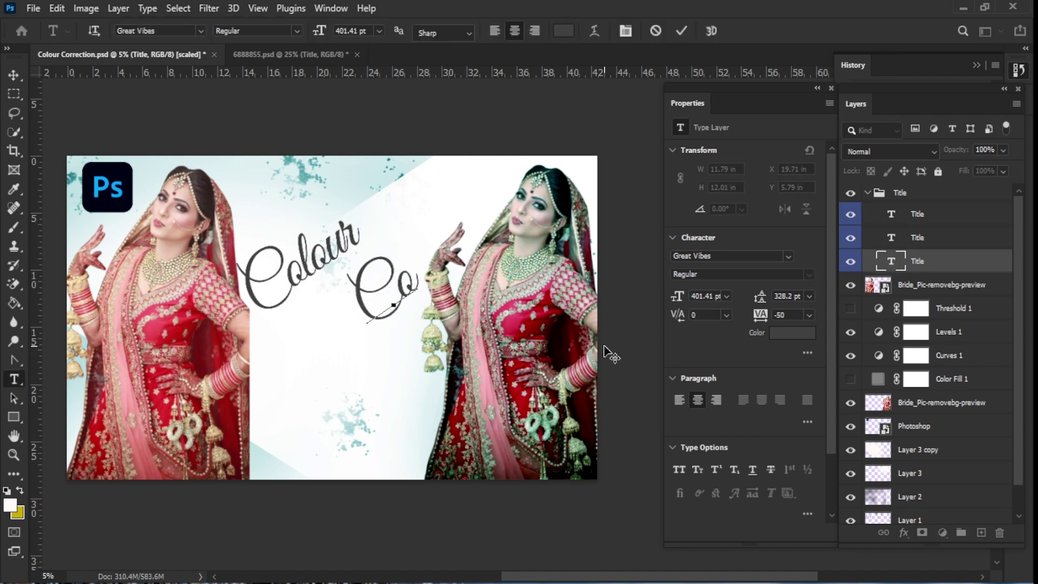
type("rrection")
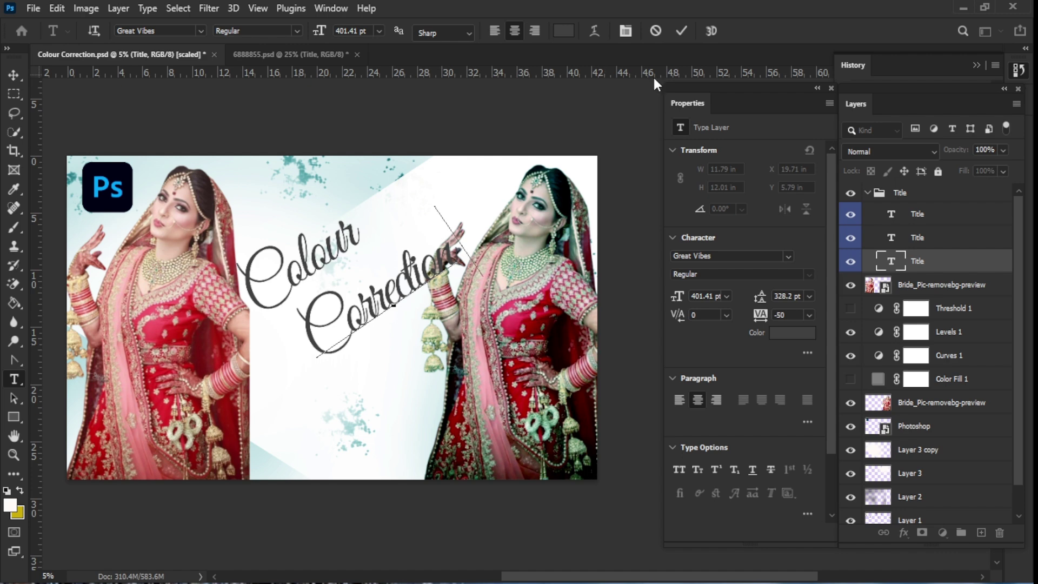
key("ctrl+Return")
- Move the "Correction" text below "Colour" between the brides, to about X 13.28 in and Y 11.39 in, keeping the -36.66° angle
key("h")
key("ctrl+t")
left_click_drag(382, 298, 340, 375)
key("ctrl+z")
left_click_drag(316, 270, 274, 293)
key("Return")
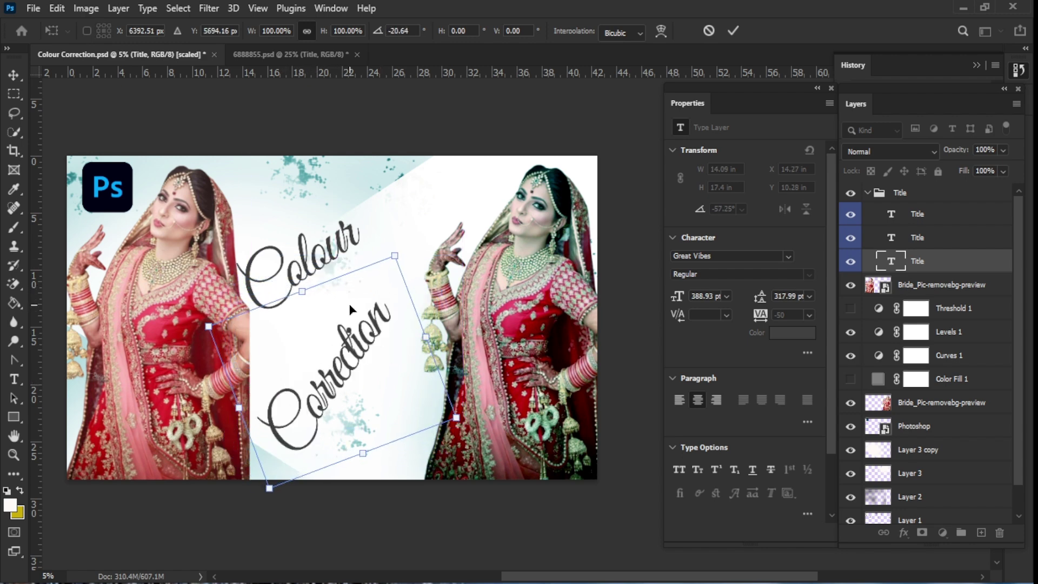
key("ctrl+t")
left_click(732, 31)
key("h")
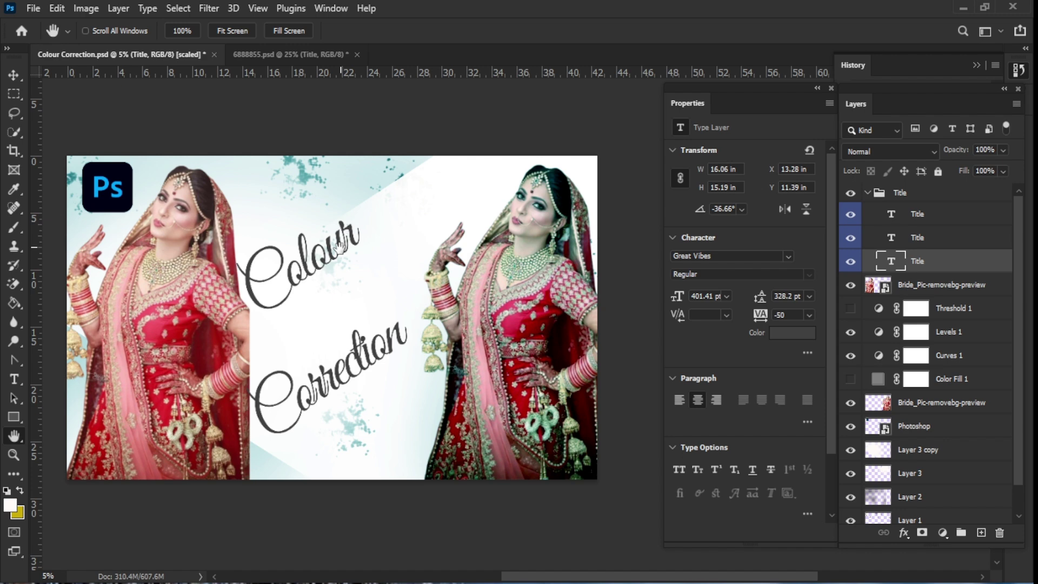
- Move "Colour" and "Correction" closer together between the brides, placing "Correction" at about X 14.35 in and Y 9.18 in
left_click(13, 75)
left_click_drag(309, 265, 348, 256)
left_click_drag(356, 367, 366, 310)
left_click(363, 456)
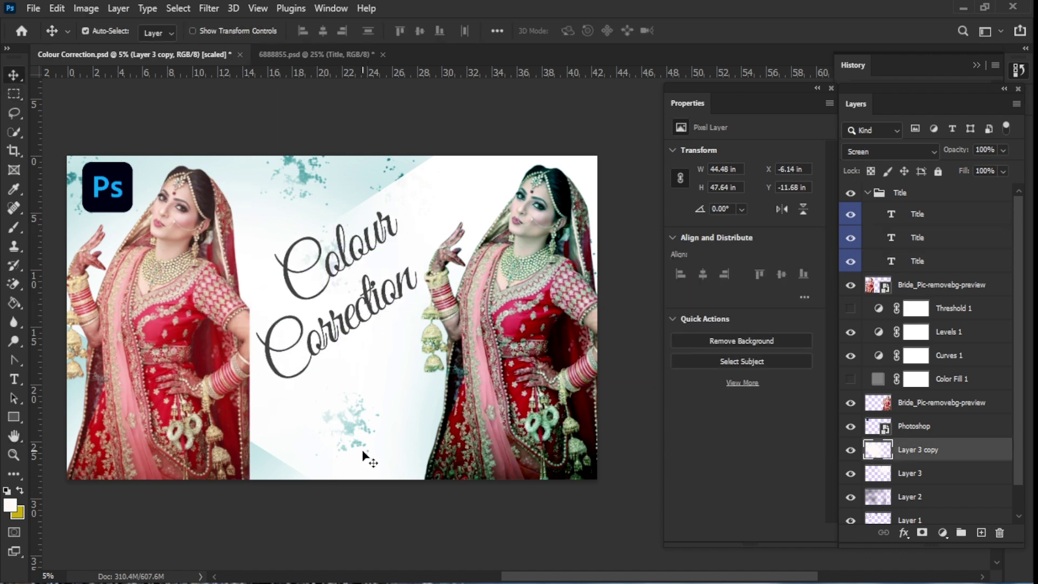
left_click_drag(329, 351, 332, 380)
left_click_drag(324, 283, 320, 319)
left_click(362, 426)
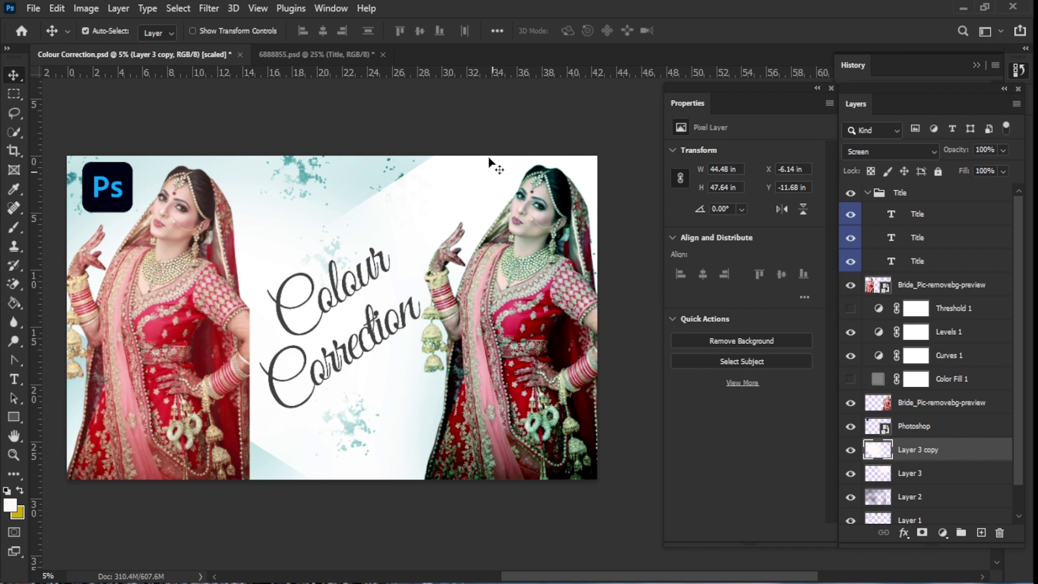
- Copy the "MARCH" text layer from 6888855.psd into the Colour Correction document and enlarge it to about 250.86 pt above the title
left_click(317, 55)
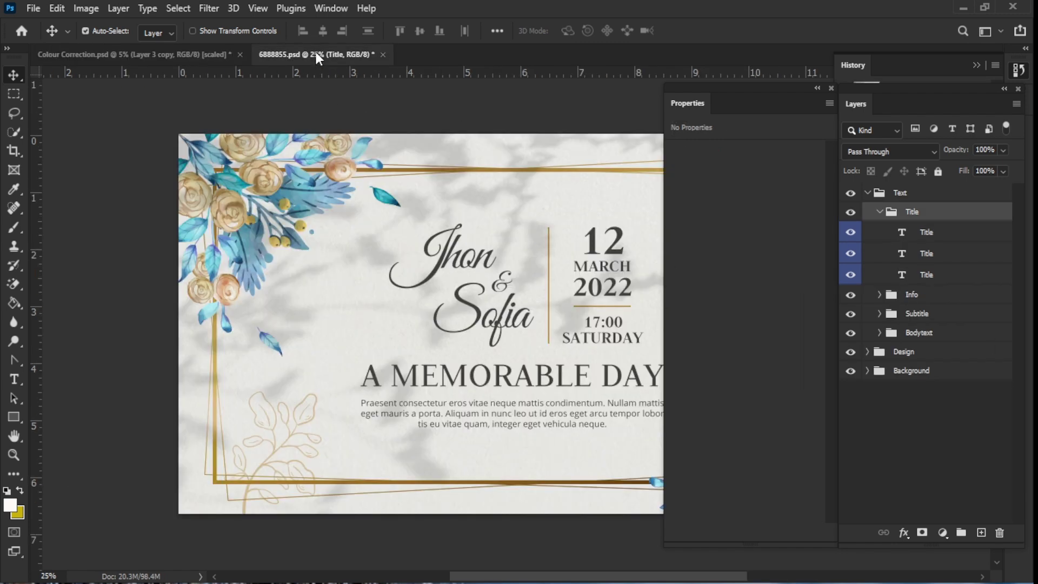
left_click(613, 267)
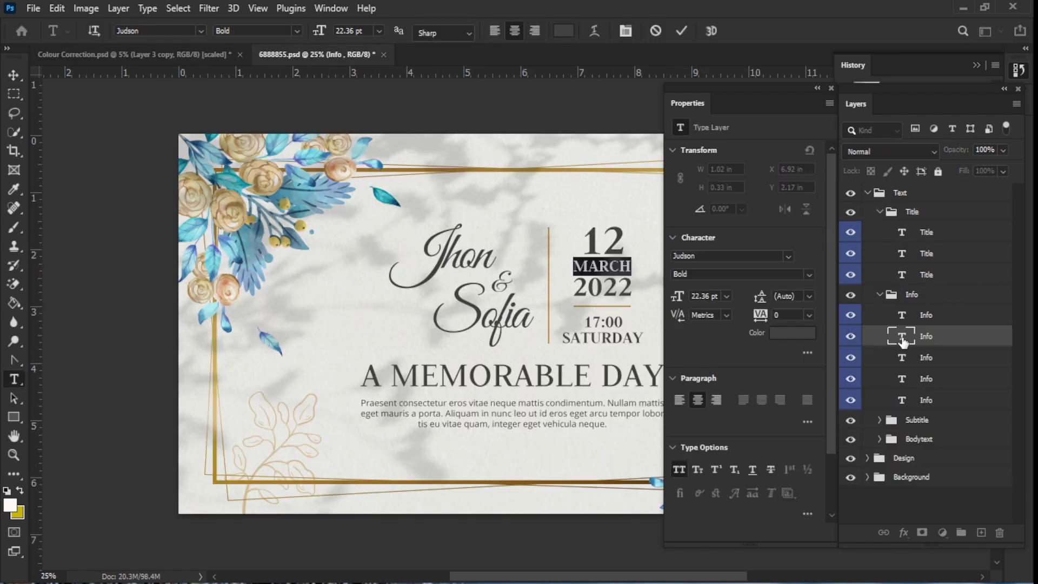
left_click_drag(902, 342, 498, 217)
key("ctrl+t")
left_click_drag(436, 214, 414, 168)
- Replace the copied text with "BB" and move it beside the right bride's head, at about X 30.84 in and Y -0.09 in
type("TE")
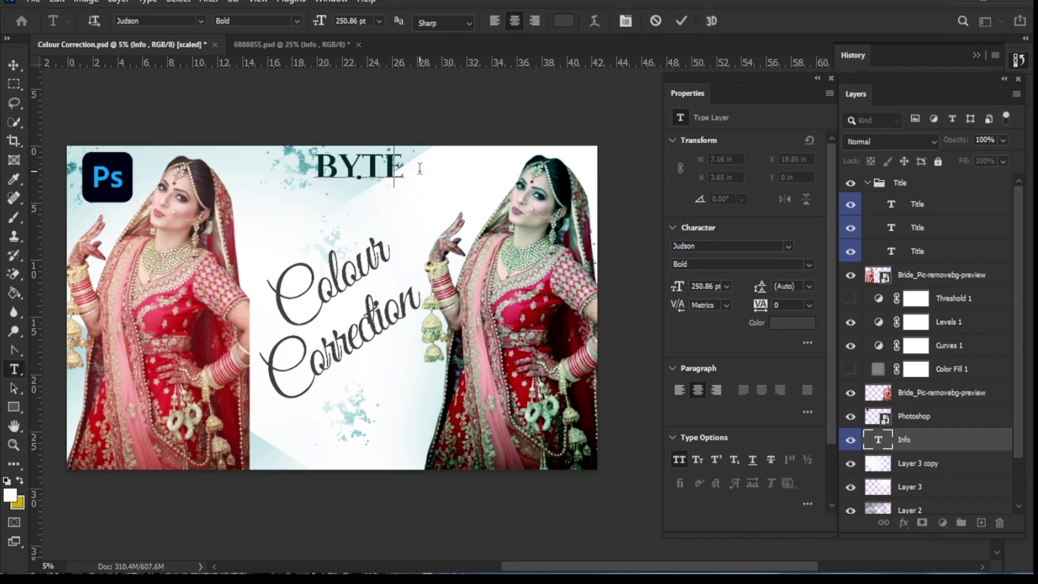
key("BackSpace")
key("BackSpace")
key("BackSpace")
type("B")
left_click(680, 21)
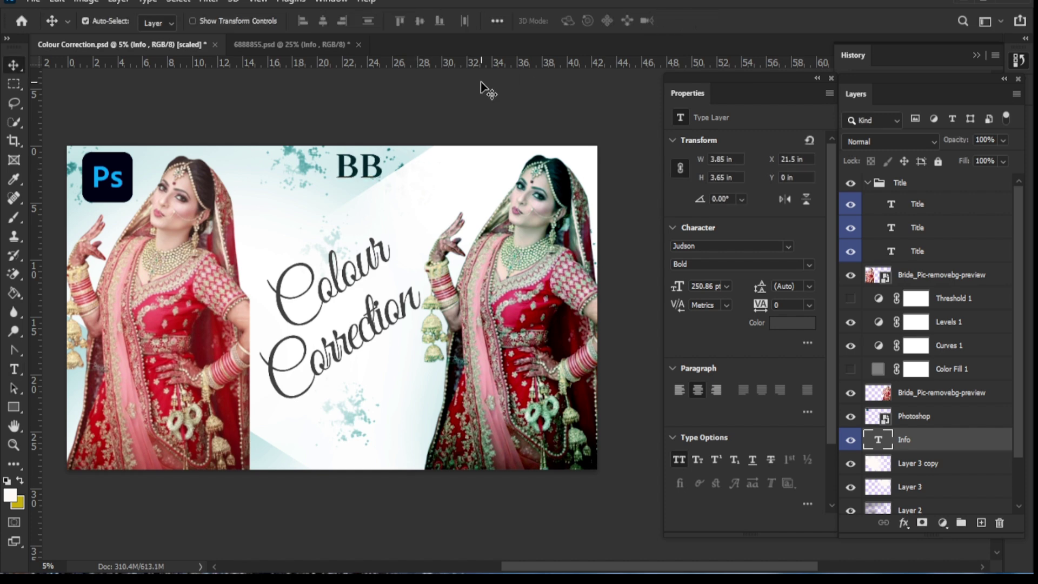
left_click_drag(376, 175, 491, 175)
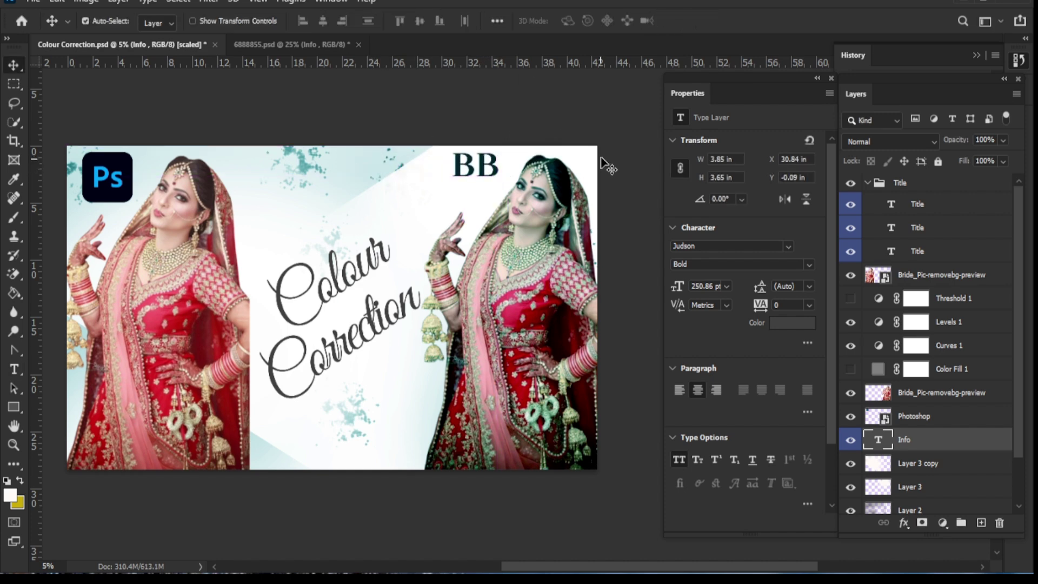
left_click(621, 160)
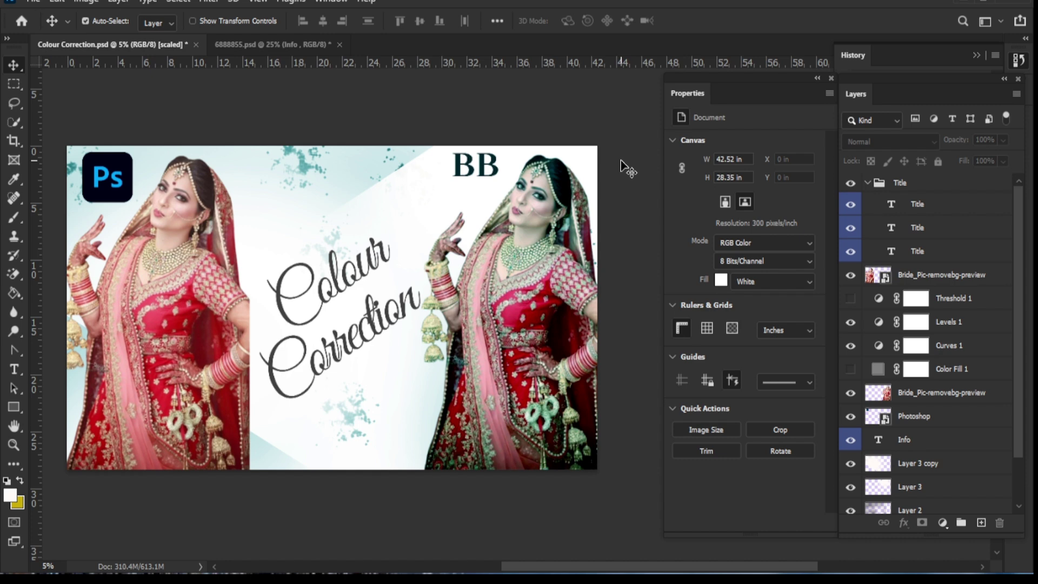
left_click(196, 447)
scroll(195, 447, "left", 3)
mouse_move(289, 437)
left_mouse_down()
mouse_move(316, 437)
mouse_move(297, 436)
left_mouse_up()
left_click(373, 554)
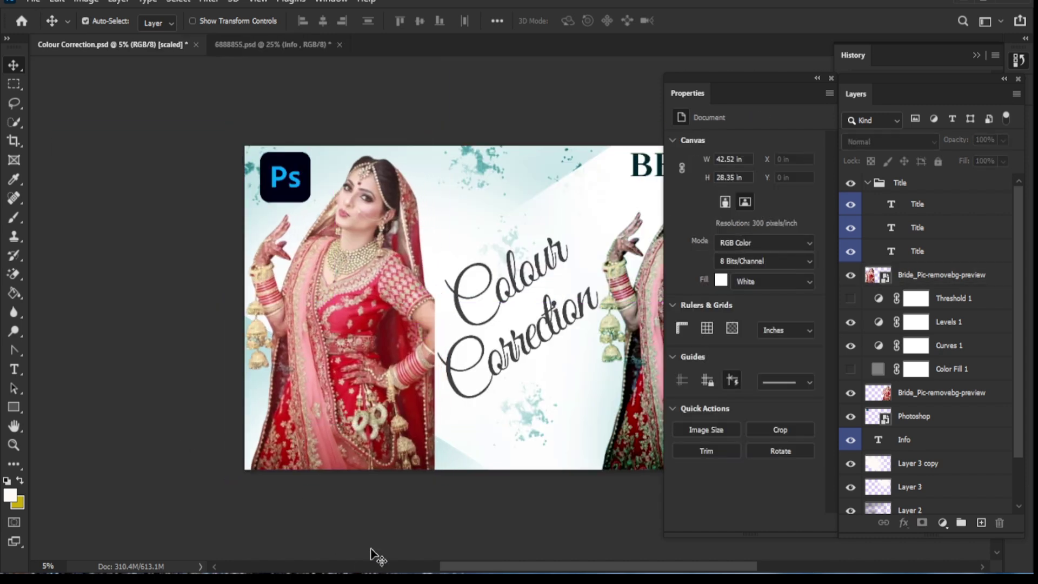
key("h")
left_click_drag(447, 512, 347, 494)
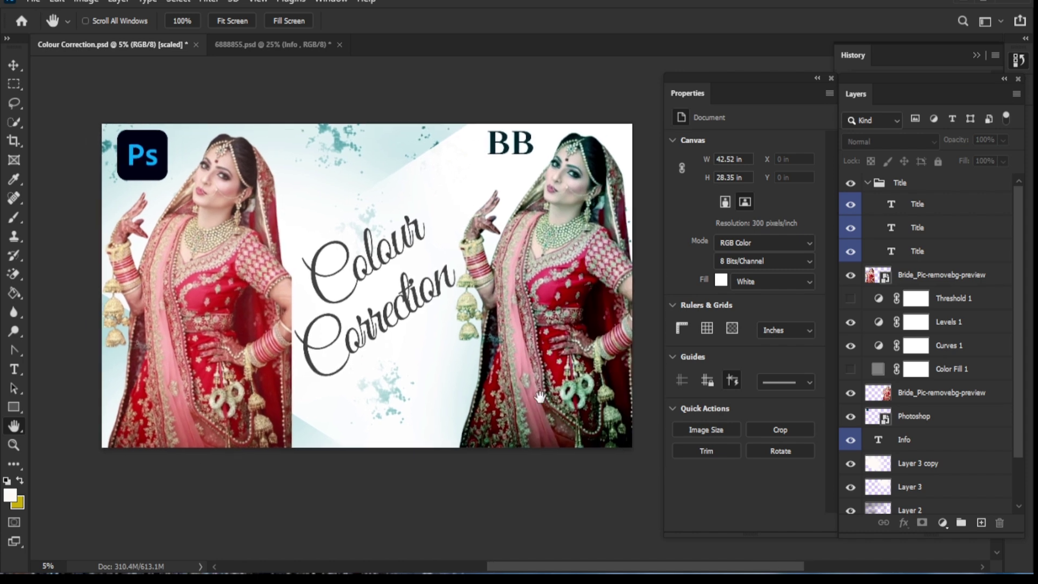
left_click_drag(540, 397, 537, 400)
key("v")
left_click_drag(563, 335, 557, 338)
left_click(550, 502)
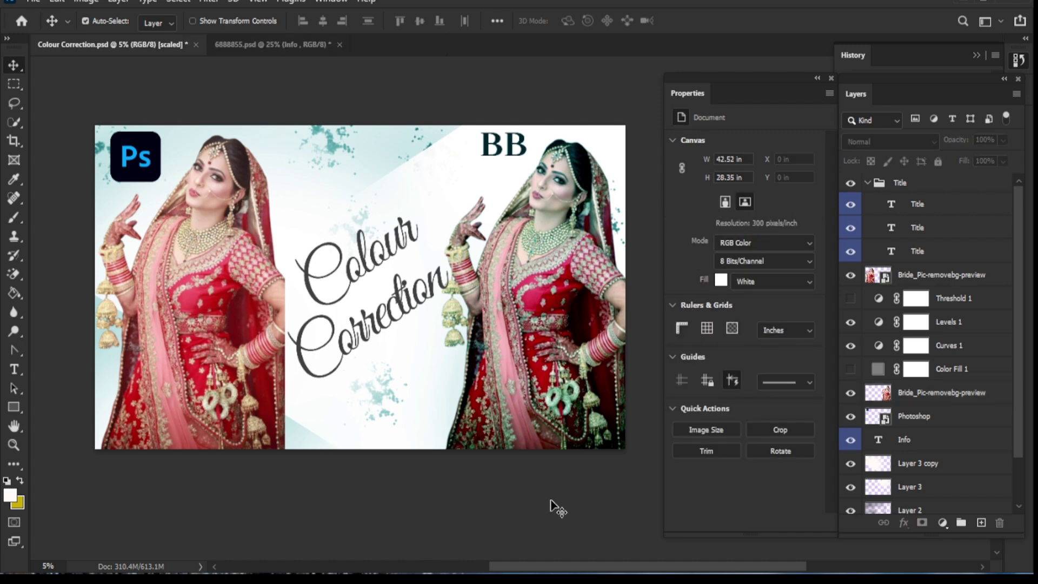
- Free Transform the "Correction" text to about 382.84 pt and place it below "Colour" at about X 14.16 in and Y 9.3 in
left_click(390, 324)
key("ctrl+t")
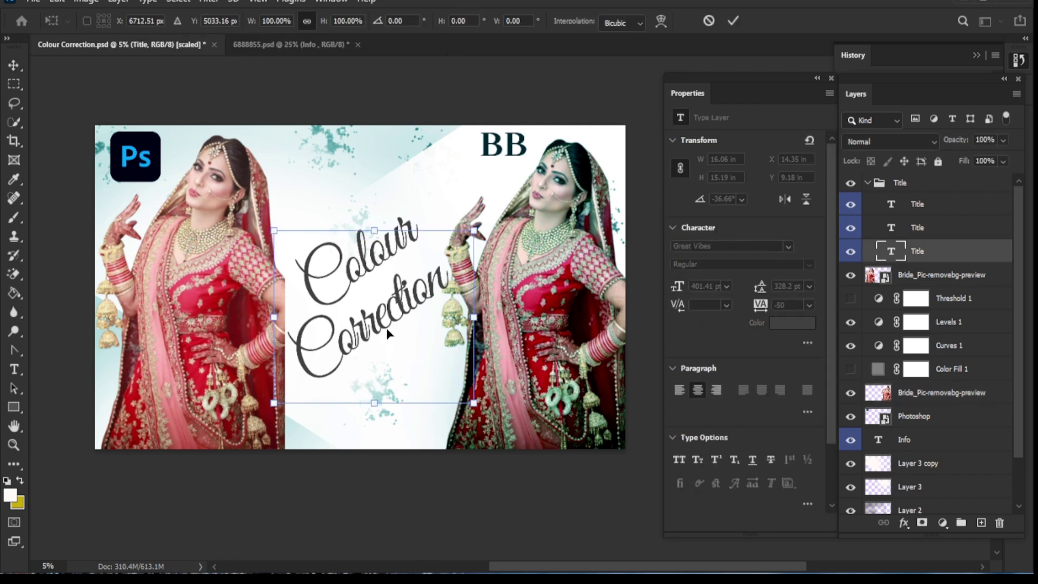
left_click_drag(388, 325, 498, 397)
left_click(732, 20)
left_click_drag(424, 324, 370, 327)
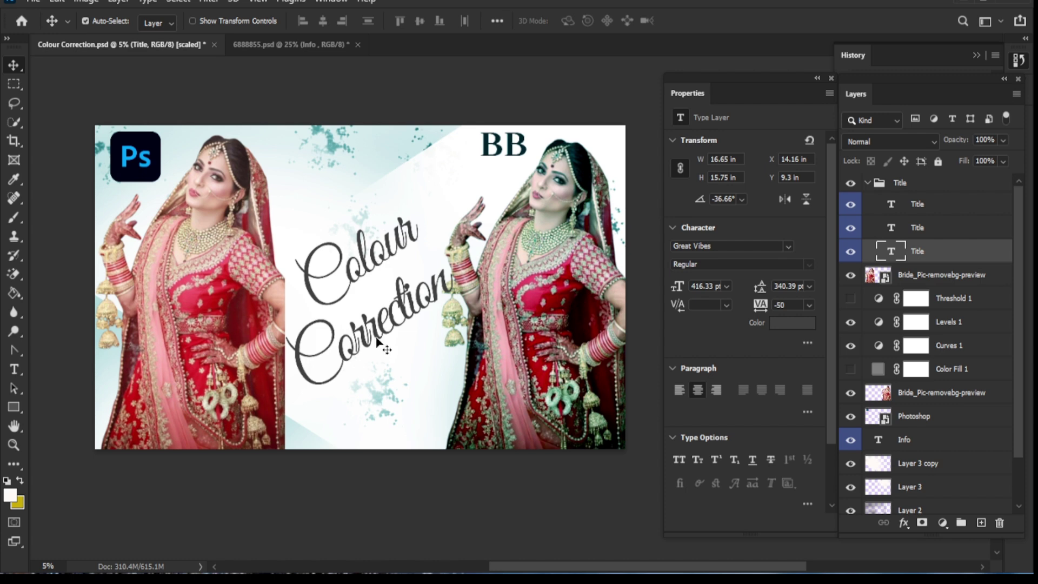
key("ctrl+t")
left_click_drag(475, 413, 463, 399)
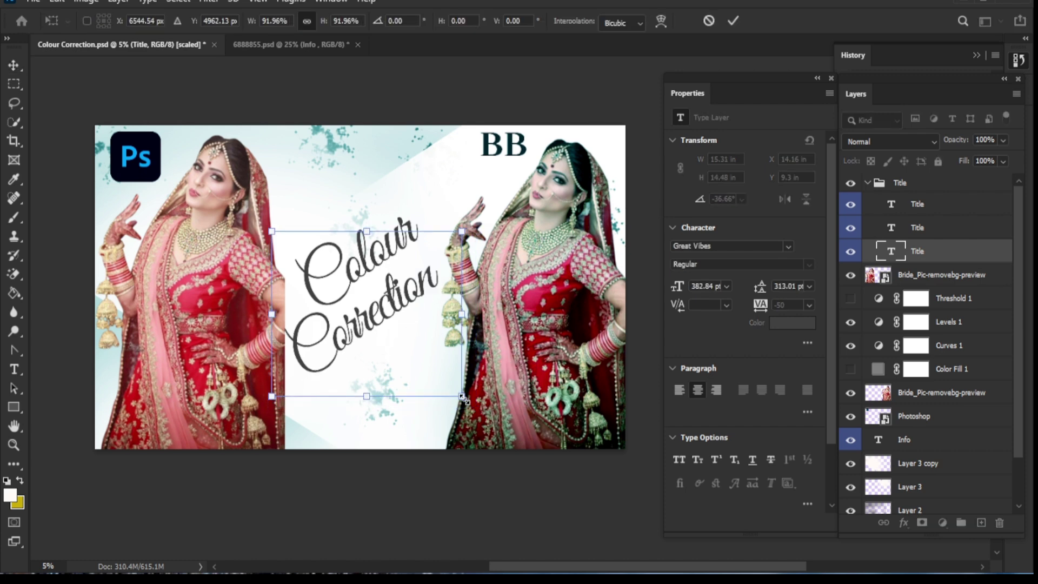
left_click(733, 20)
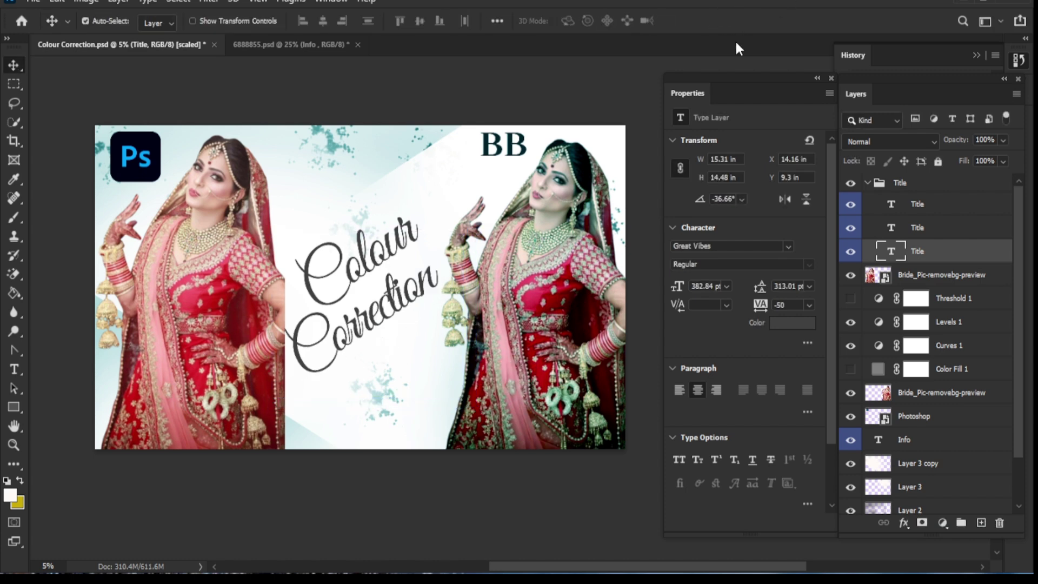